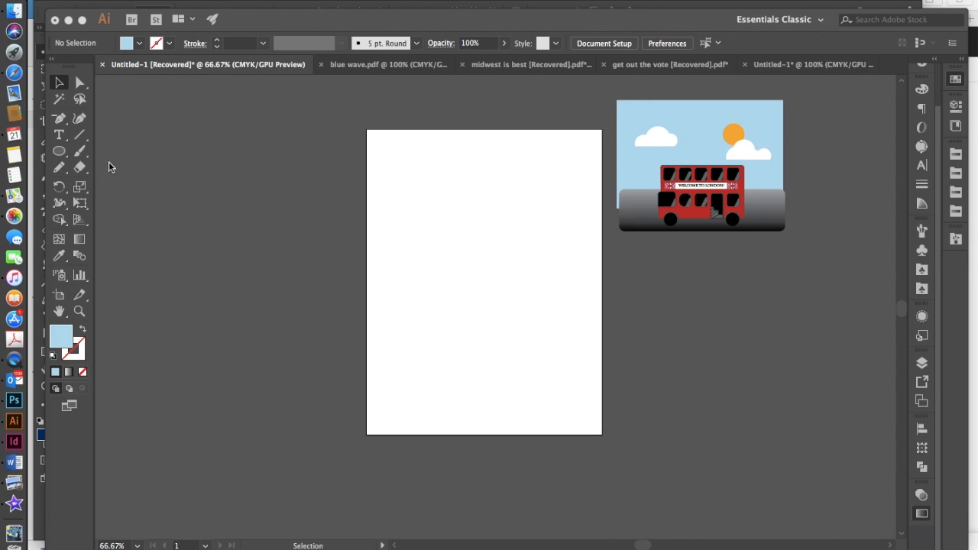
# - Draw a rounded rectangle in the upper half of the artboard, filled with red C=15 M=100 Y=90 K=10, as the bus body
pyautogui.click(60, 155)
pyautogui.click(59, 154)
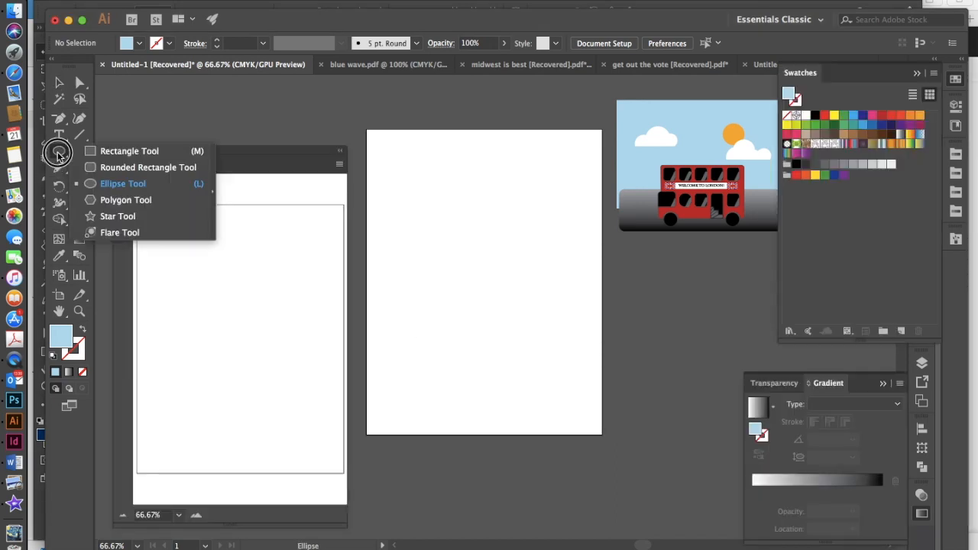
pyautogui.click(114, 168)
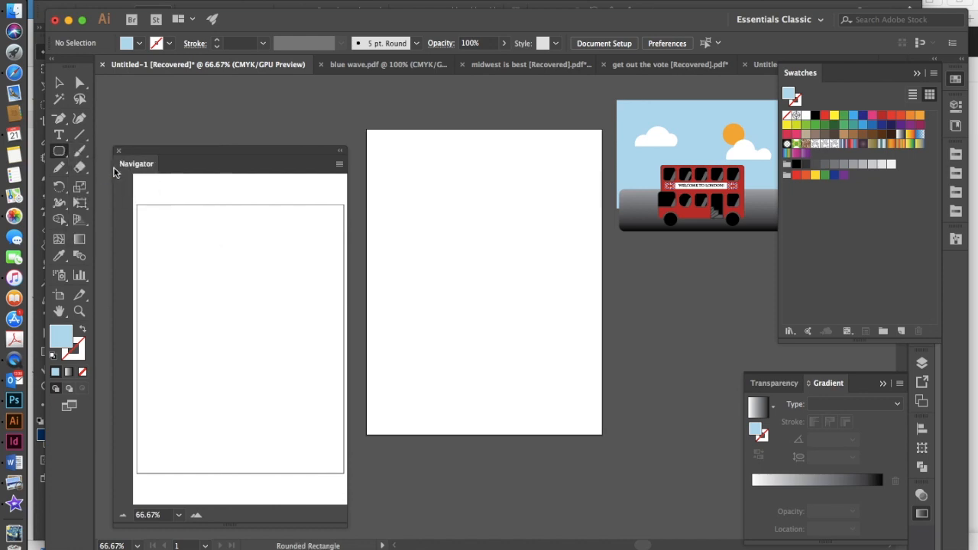
pyautogui.click(140, 47)
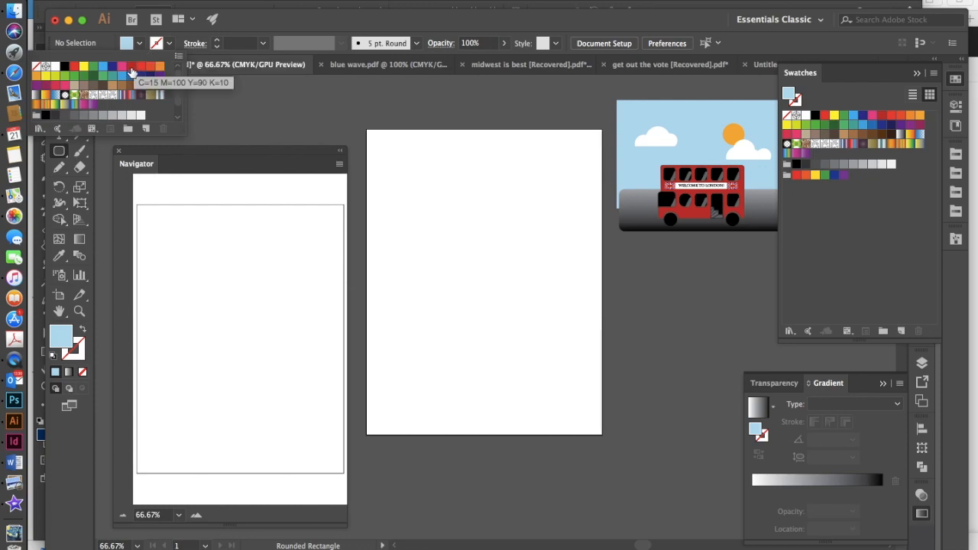
pyautogui.click(132, 67)
pyautogui.click(284, 23)
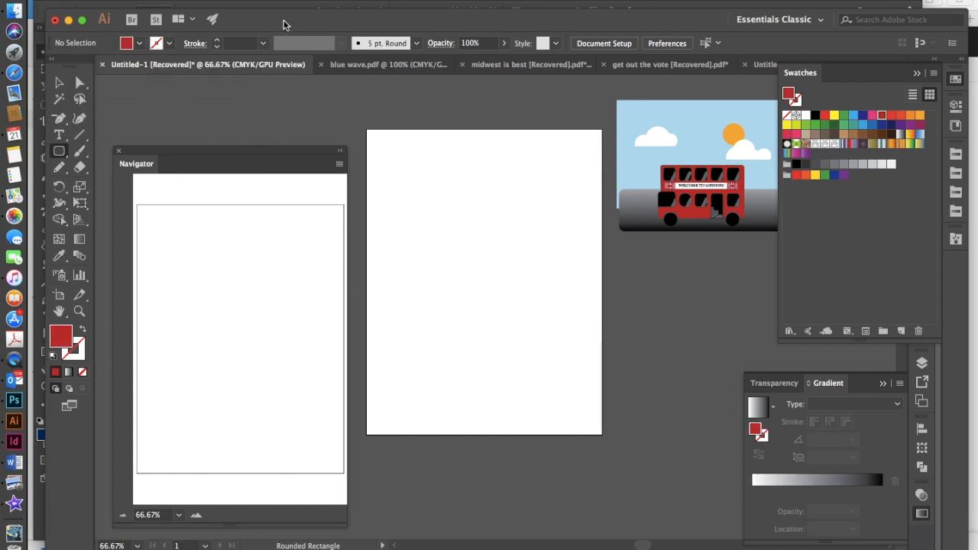
pyautogui.moveTo(413, 189); pyautogui.dragTo(548, 279)
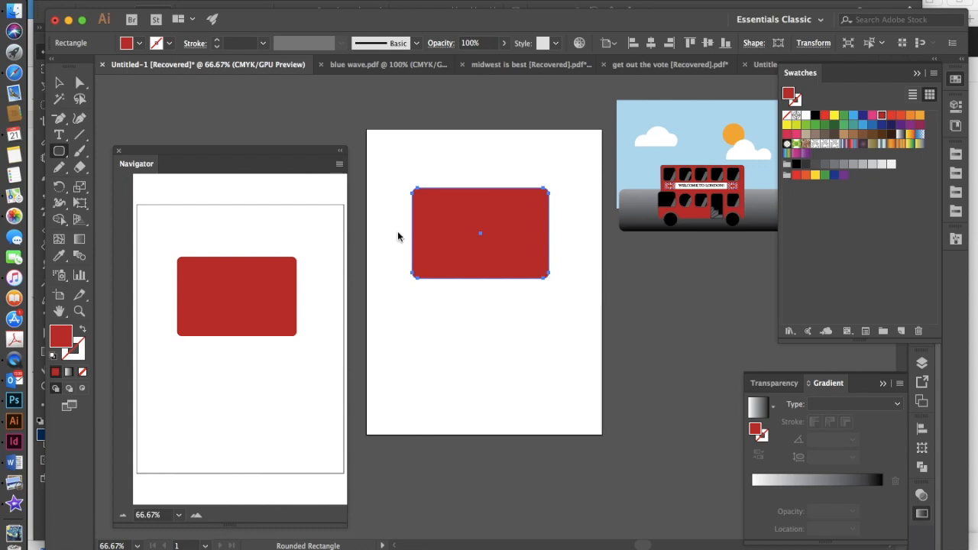
# - Draw a slightly wider red rounded rectangle over the lower half of the bus body, overhanging both sides and aligned to its bottom edge
pyautogui.moveTo(397, 227); pyautogui.dragTo(550, 283)
pyautogui.press('super+z')
pyautogui.moveTo(405, 231); pyautogui.dragTo(560, 279)
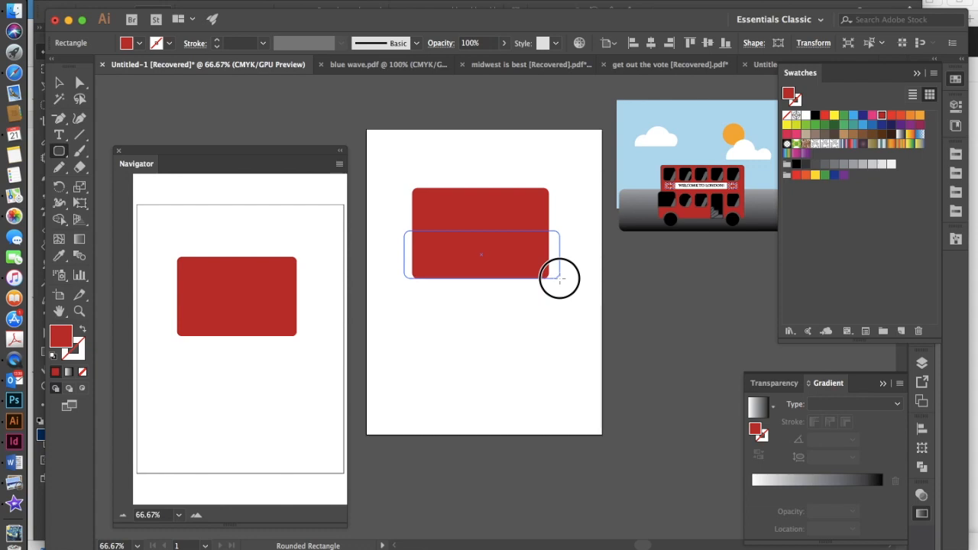
pyautogui.moveTo(560, 279); pyautogui.dragTo(560, 279)
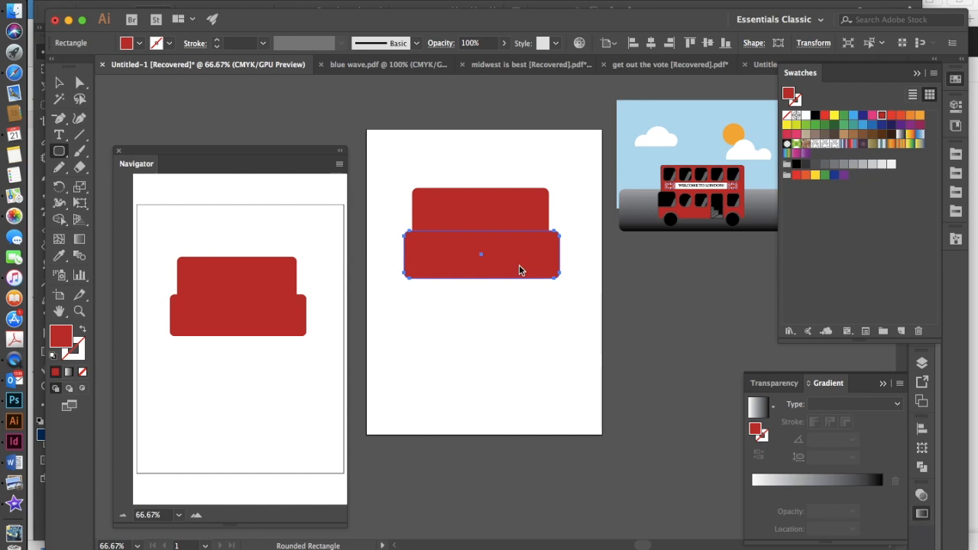
# - Merge both red rectangles with the Shape Builder, including the left overhang but leaving out the right overhang
pyautogui.click(59, 81)
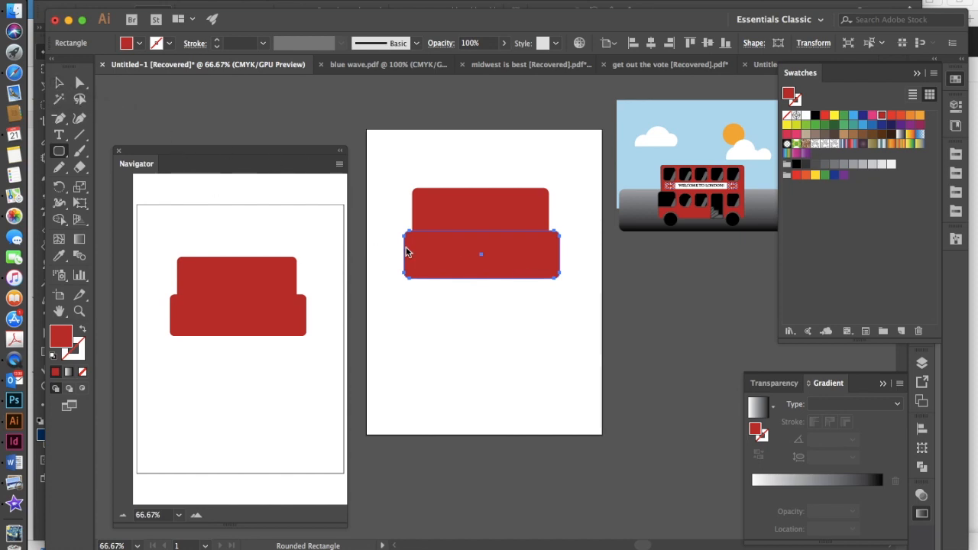
pyautogui.click(445, 266)
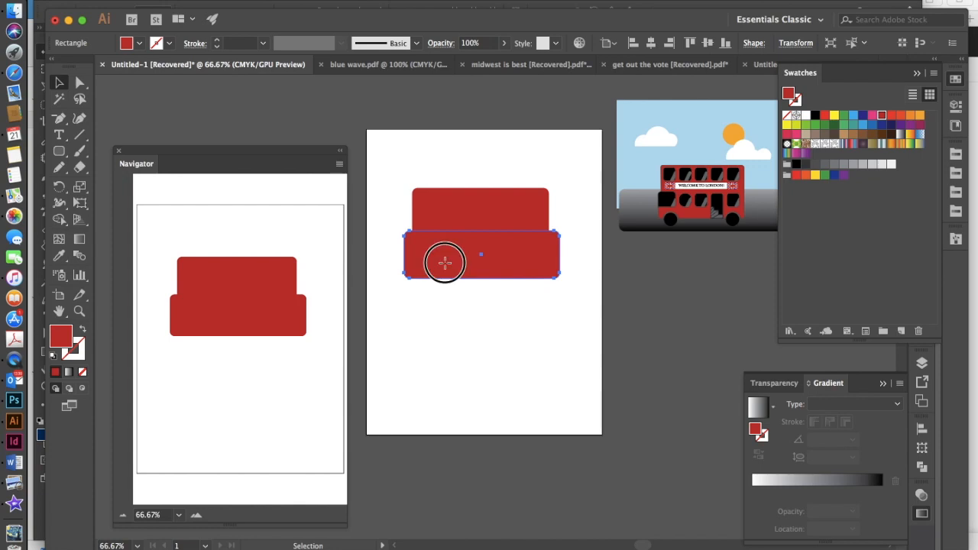
pyautogui.keyDown('shift'); pyautogui.click(449, 209); pyautogui.keyUp('shift')
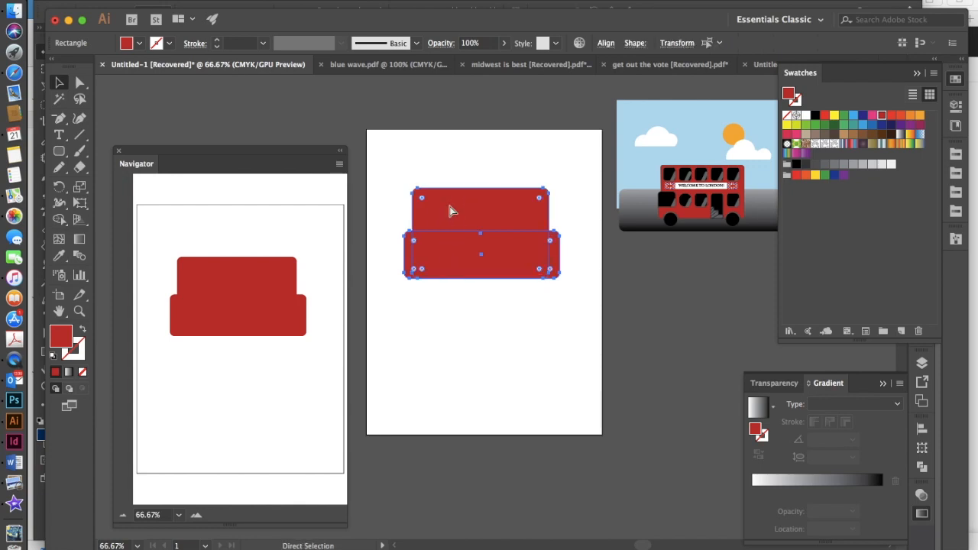
pyautogui.press('v')
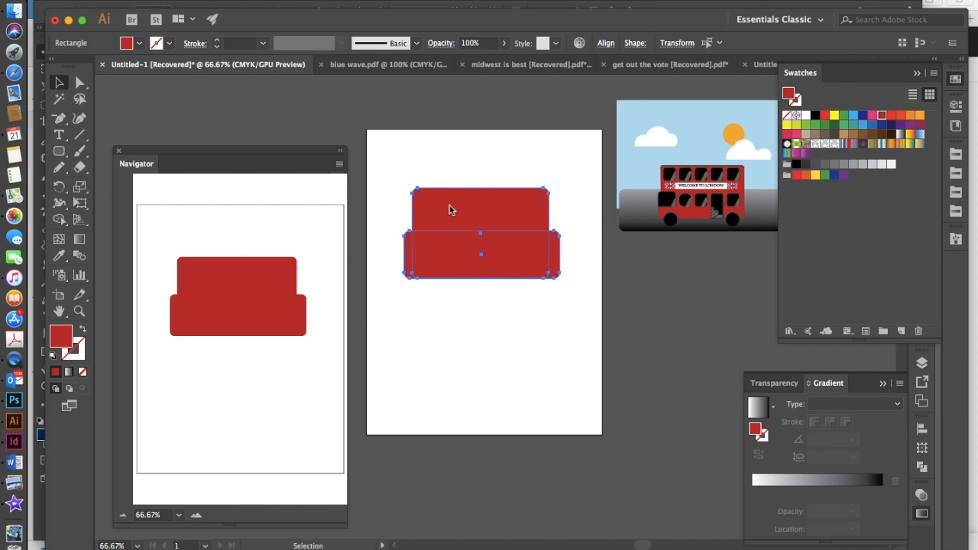
pyautogui.click(59, 220)
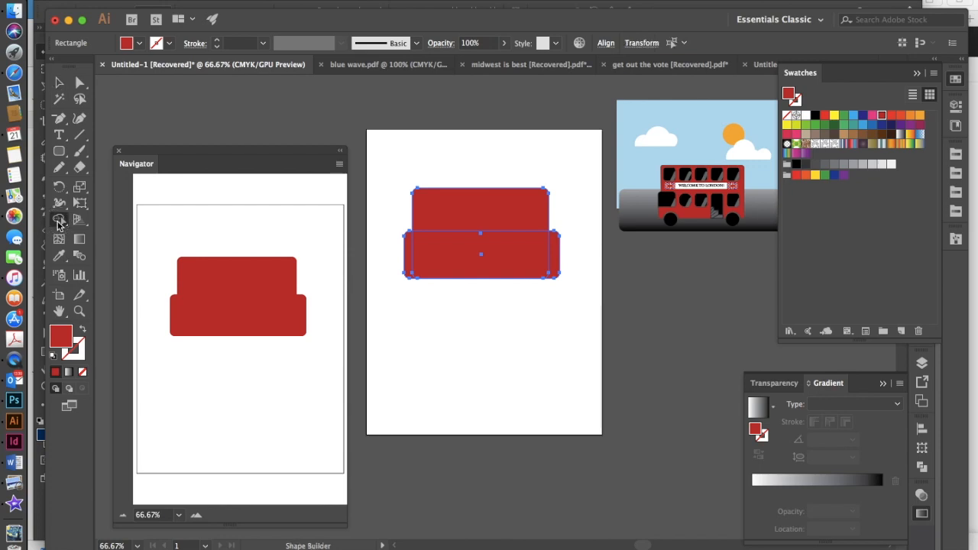
pyautogui.press('super+equal')
pyautogui.press('super+equal')
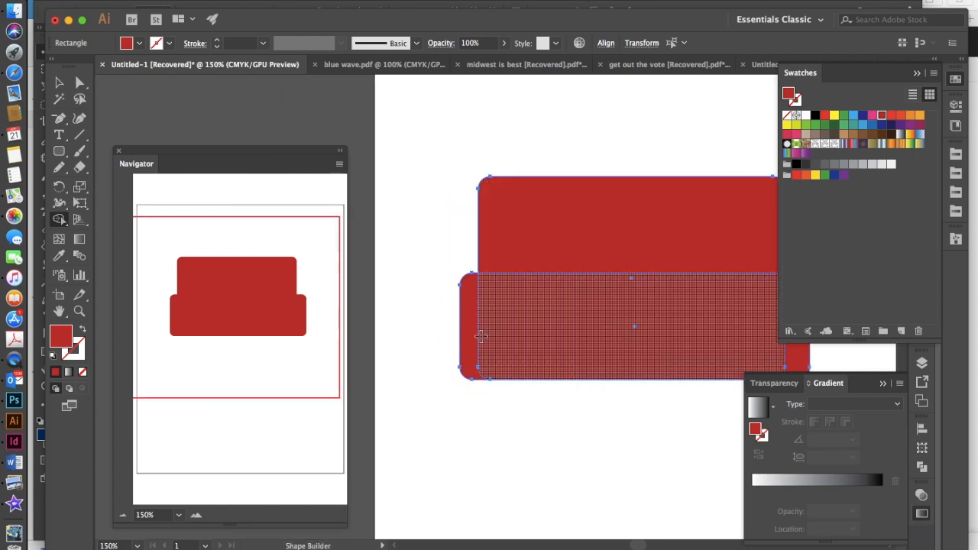
pyautogui.hscroll(5, 537, 245)
pyautogui.scroll(-2, 538, 245)
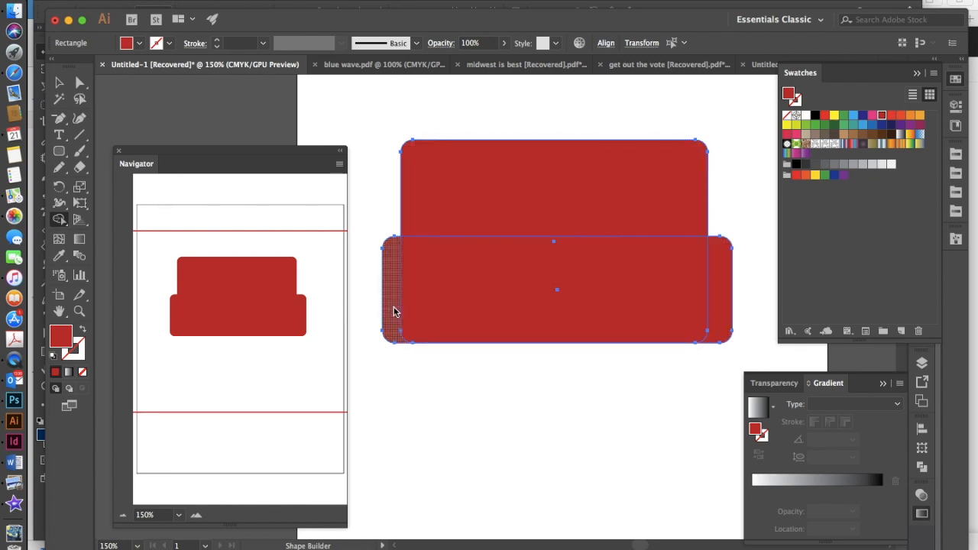
pyautogui.moveTo(390, 308)
pyautogui.mouseDown()
pyautogui.moveTo(422, 297)
pyautogui.moveTo(443, 216)
pyautogui.mouseUp()
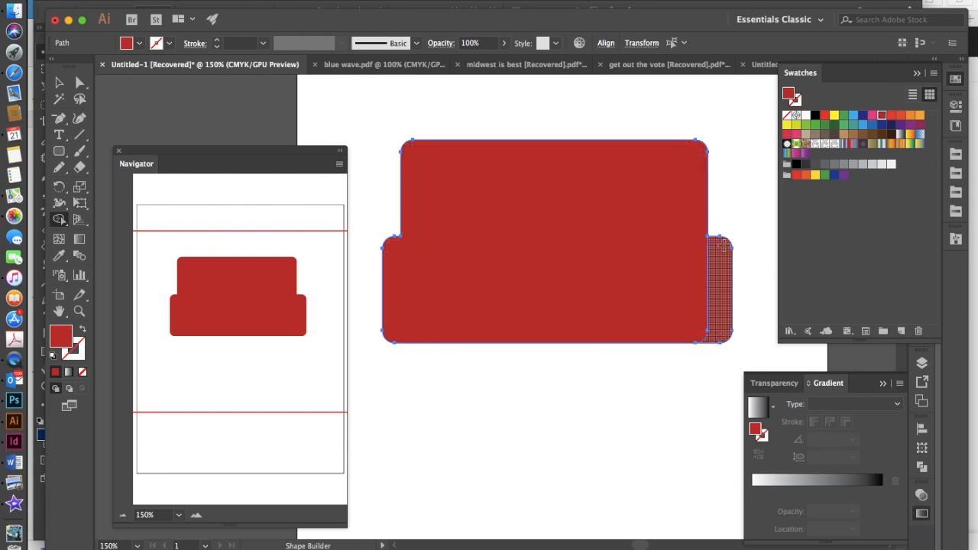
# - Remove the right overhang from the bus body with the Shape Builder and deselect the shape
pyautogui.keyDown('alt'); pyautogui.click(722, 291); pyautogui.keyUp('alt')
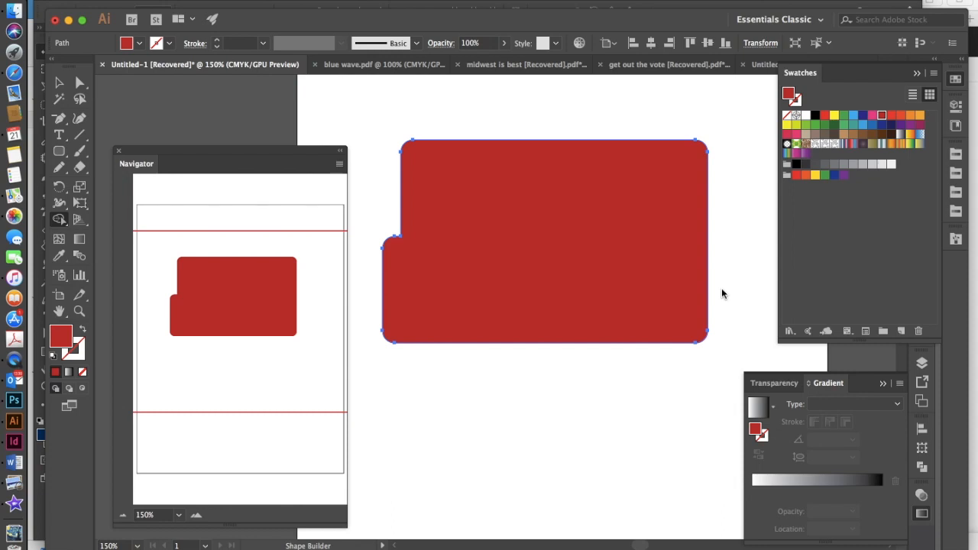
pyautogui.press('v')
pyautogui.click(672, 404)
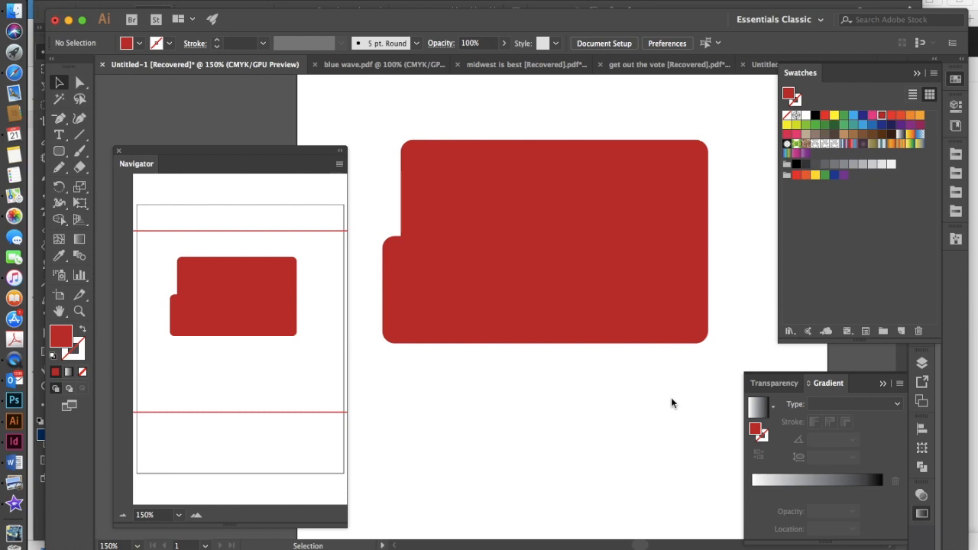
# - Draw a small black rounded square as the first window and position it near the upper-left corner of the bus body
pyautogui.click(61, 151)
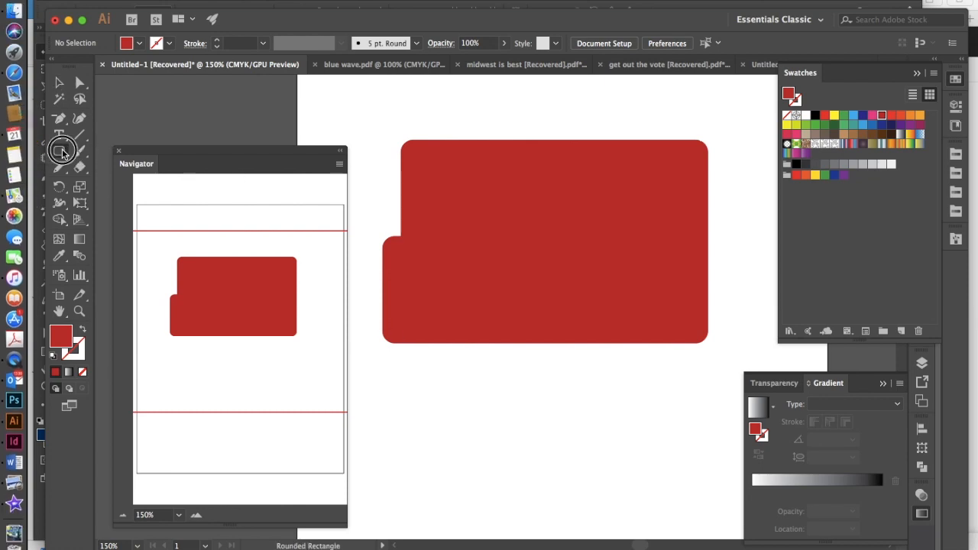
pyautogui.click(139, 42)
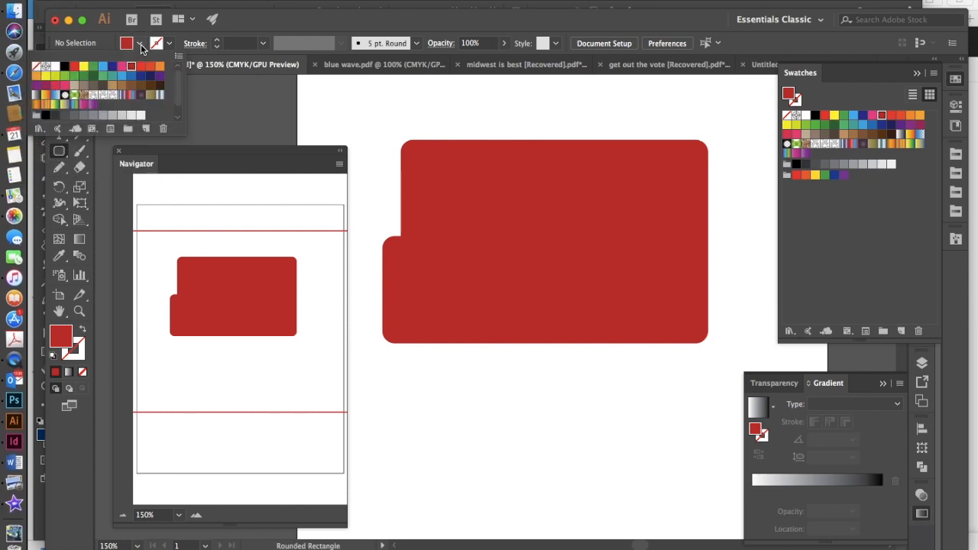
pyautogui.click(64, 66)
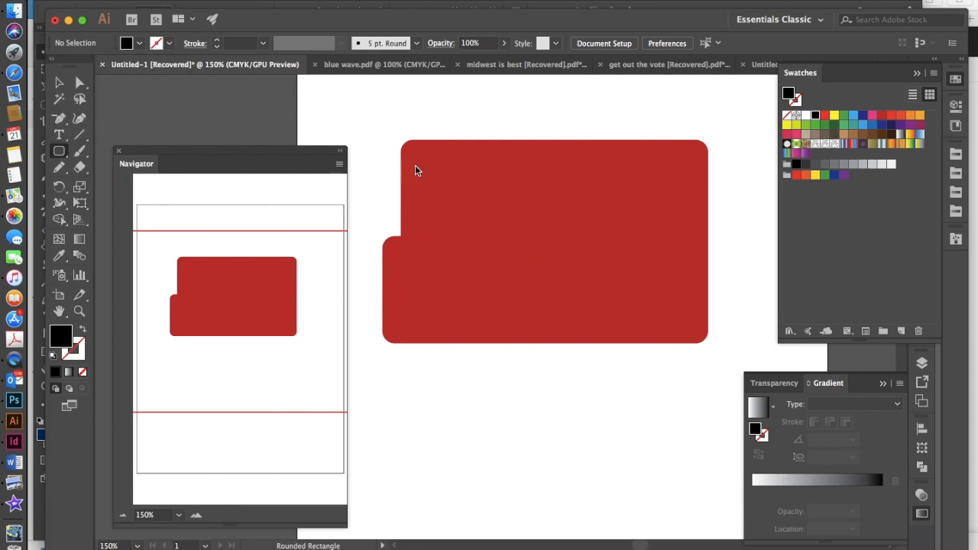
pyautogui.moveTo(414, 166); pyautogui.dragTo(451, 200)
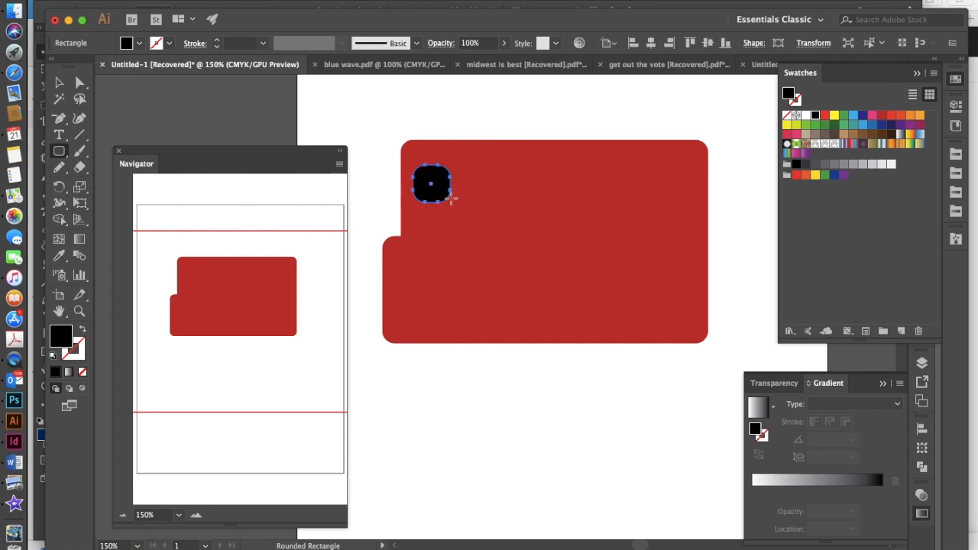
pyautogui.press('v')
pyautogui.moveTo(445, 196)
pyautogui.mouseDown()
pyautogui.moveTo(456, 182)
pyautogui.moveTo(443, 179)
pyautogui.moveTo(453, 181)
pyautogui.mouseUp()
# - Enlarge the black window slightly from its lower-right corner with Free Transform
pyautogui.press('a')
pyautogui.press('super+minus')
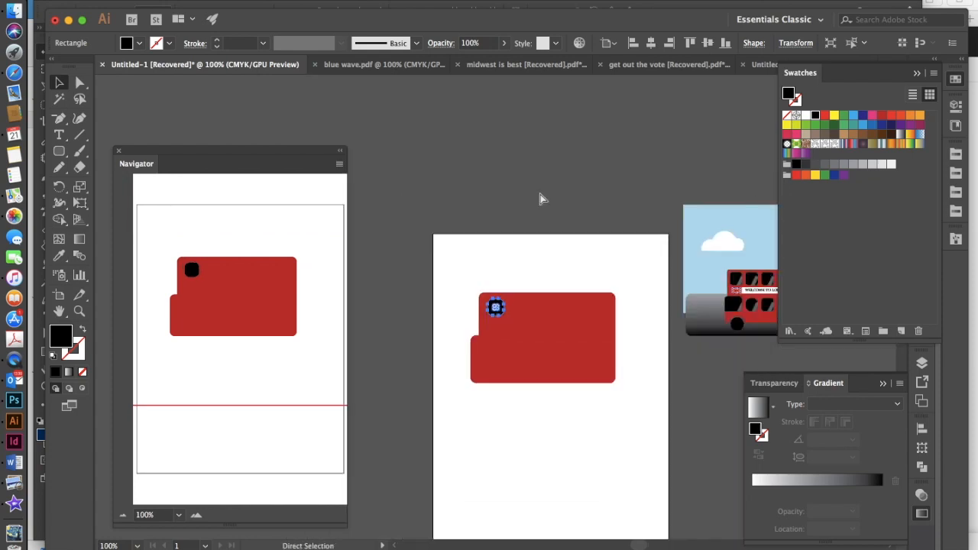
pyautogui.press('super+minus')
pyautogui.press('v')
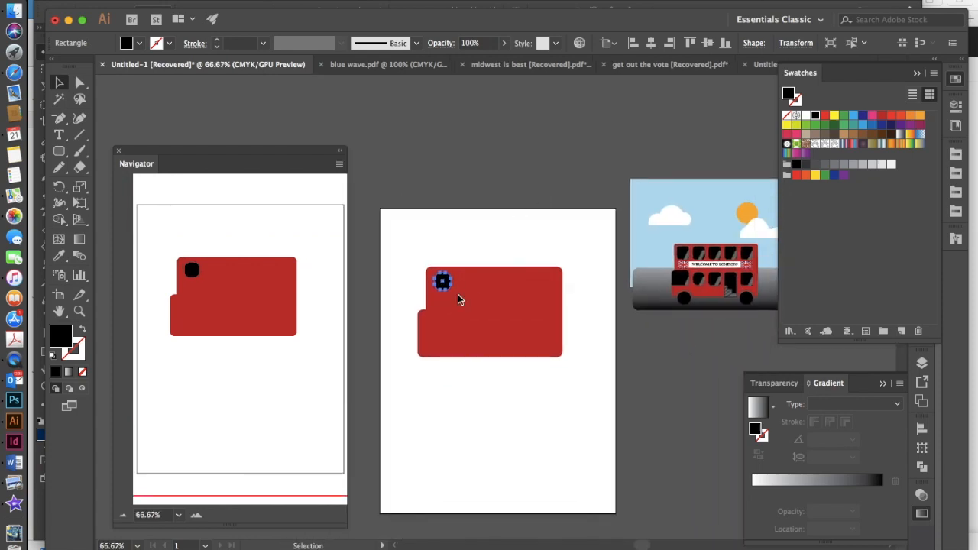
pyautogui.press('e')
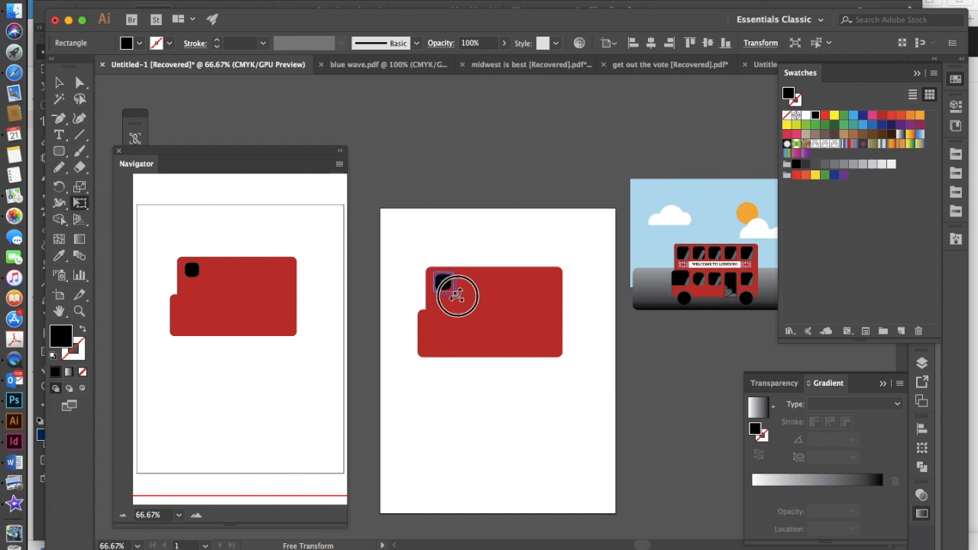
pyautogui.moveTo(453, 293); pyautogui.dragTo(458, 296)
pyautogui.press('v')
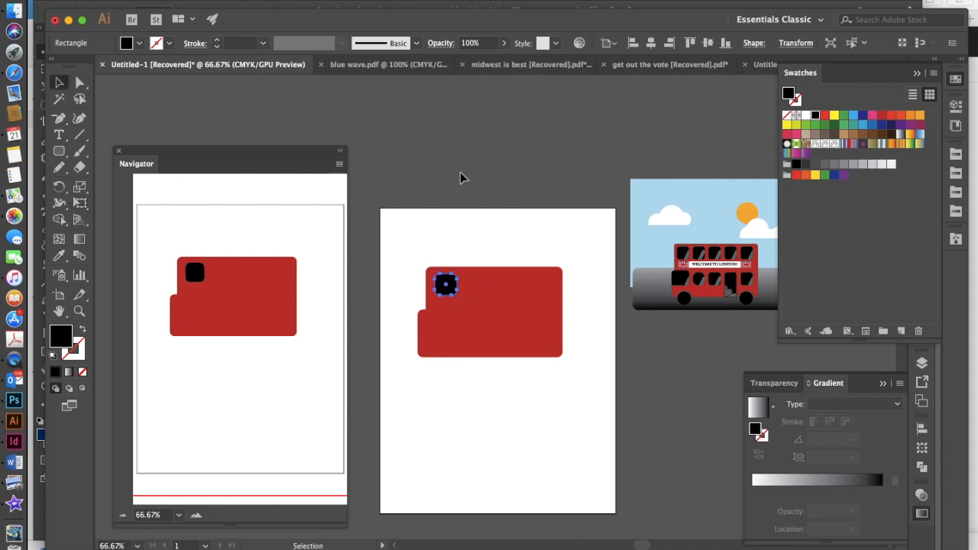
# - Duplicate the black window horizontally to place a second one just to its right
pyautogui.click(476, 236)
pyautogui.click(448, 294)
pyautogui.press('a')
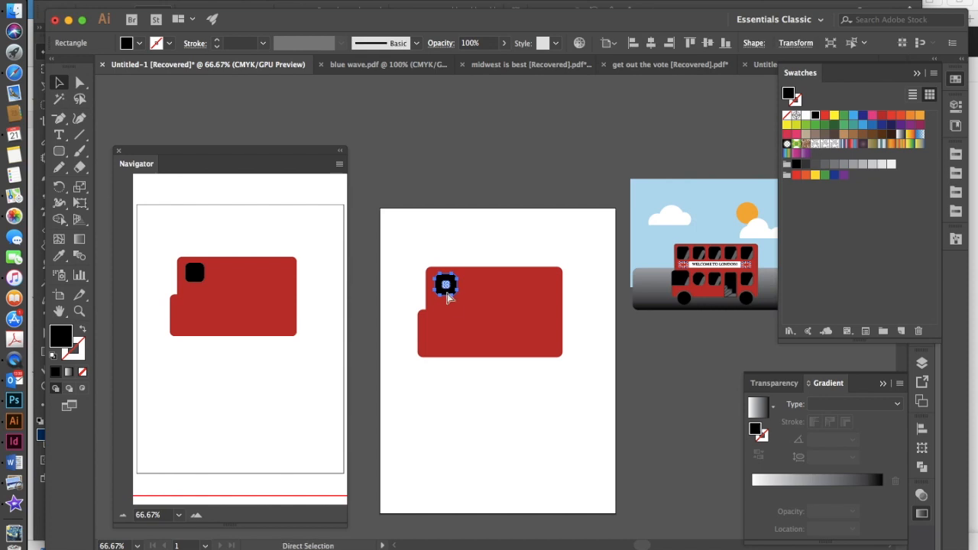
pyautogui.press('v')
pyautogui.press('super+equal')
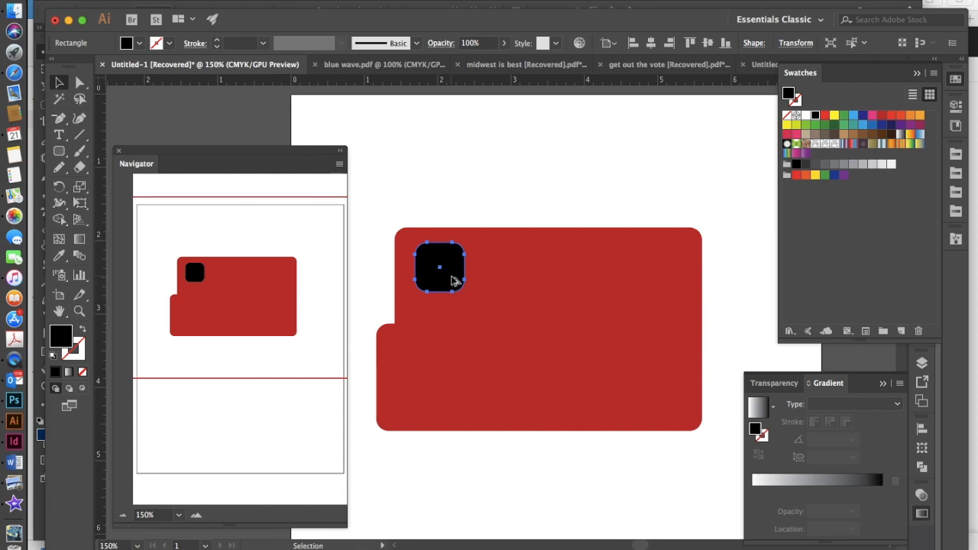
pyautogui.moveTo(452, 281); pyautogui.dragTo(512, 281)
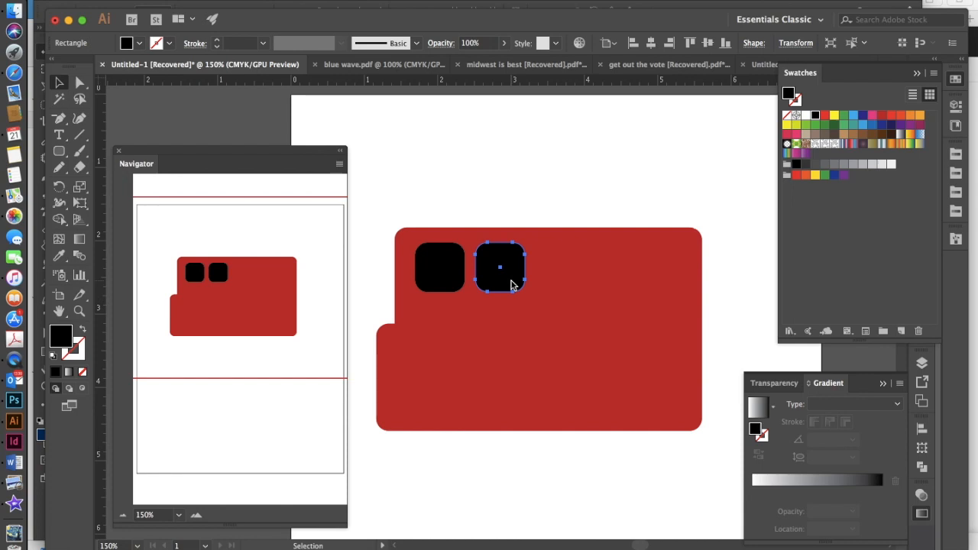
# - Duplicate the pair of windows horizontally to the right, and add a fifth copy at the end of the row with matching spacing
pyautogui.keyDown('shift'); pyautogui.click(447, 282); pyautogui.keyUp('shift')
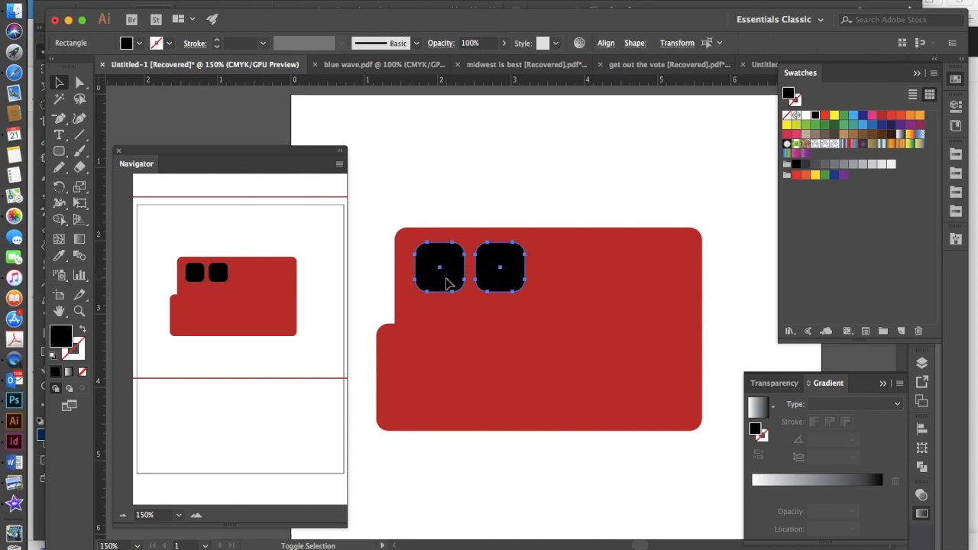
pyautogui.moveTo(501, 289); pyautogui.dragTo(621, 287)
pyautogui.click(714, 301)
pyautogui.click(627, 280)
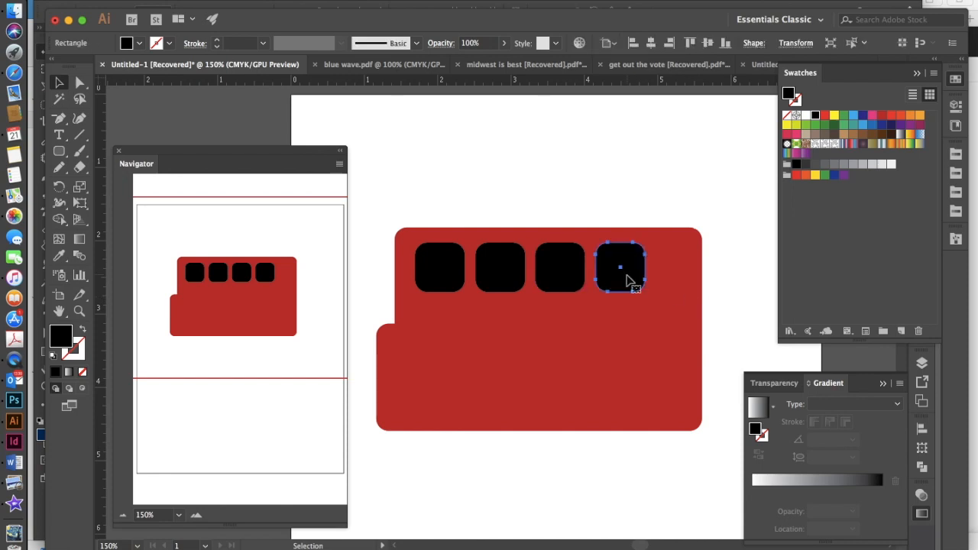
pyautogui.moveTo(626, 280); pyautogui.dragTo(689, 278)
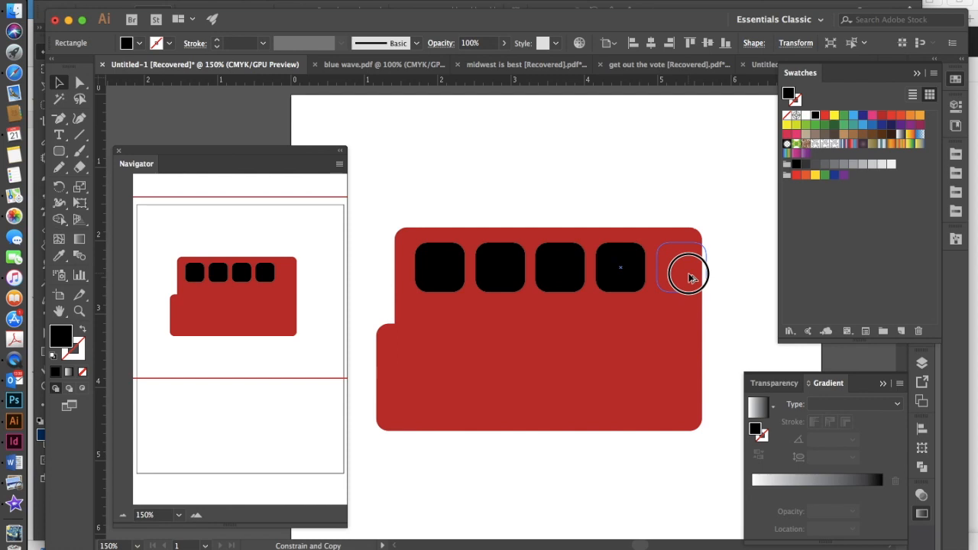
pyautogui.moveTo(689, 278); pyautogui.dragTo(688, 278)
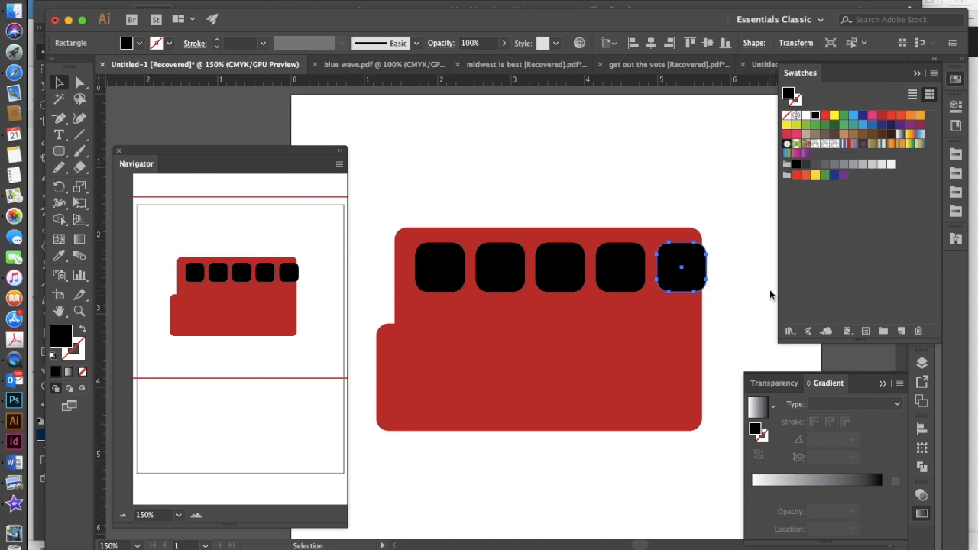
# - Nudge all five windows left until the row is centered on the upper deck, and duplicate the row straight down onto the lower deck
pyautogui.keyDown('shift'); pyautogui.click(623, 280); pyautogui.keyUp('shift')
pyautogui.keyDown('shift'); pyautogui.click(547, 273); pyautogui.keyUp('shift')
pyautogui.keyDown('shift'); pyautogui.click(491, 271); pyautogui.keyUp('shift')
pyautogui.keyDown('shift'); pyautogui.click(430, 273); pyautogui.keyUp('shift')
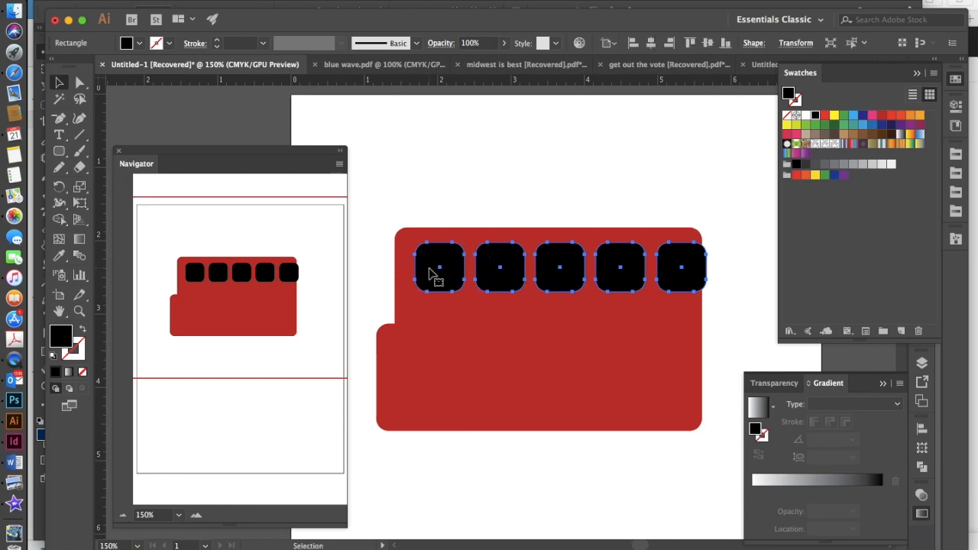
pyautogui.press('Left')
pyautogui.press('Left')
pyautogui.press('Left')
pyautogui.press('Left')
pyautogui.press('Left')
pyautogui.press('Left')
pyautogui.press('Left')
pyautogui.press('Left')
pyautogui.press('Left')
pyautogui.press('Left')
pyautogui.press('Left')
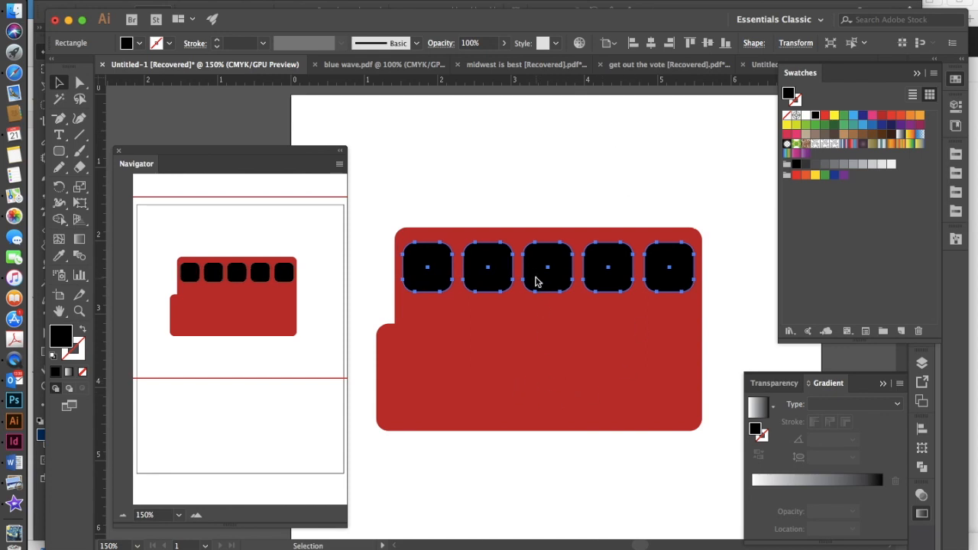
pyautogui.moveTo(538, 282); pyautogui.dragTo(538, 380)
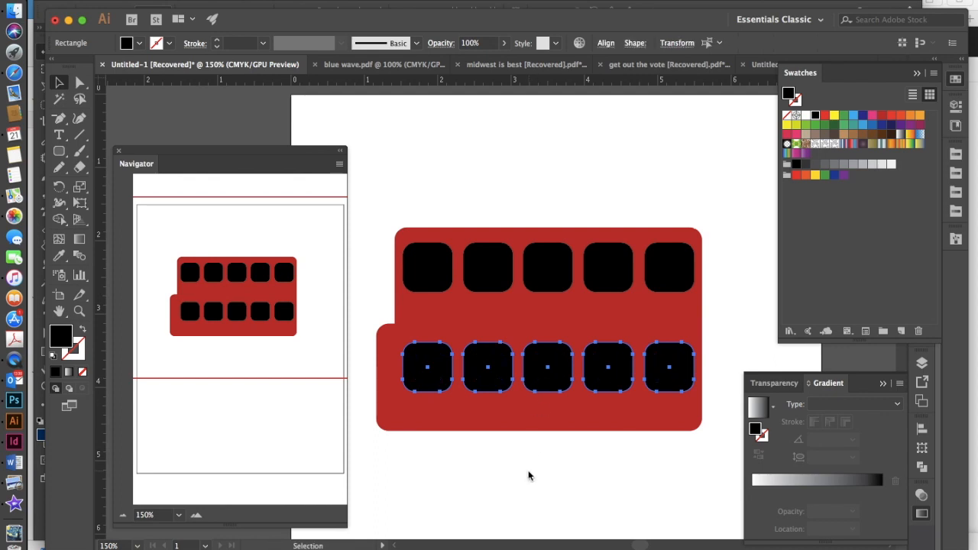
pyautogui.click(569, 470)
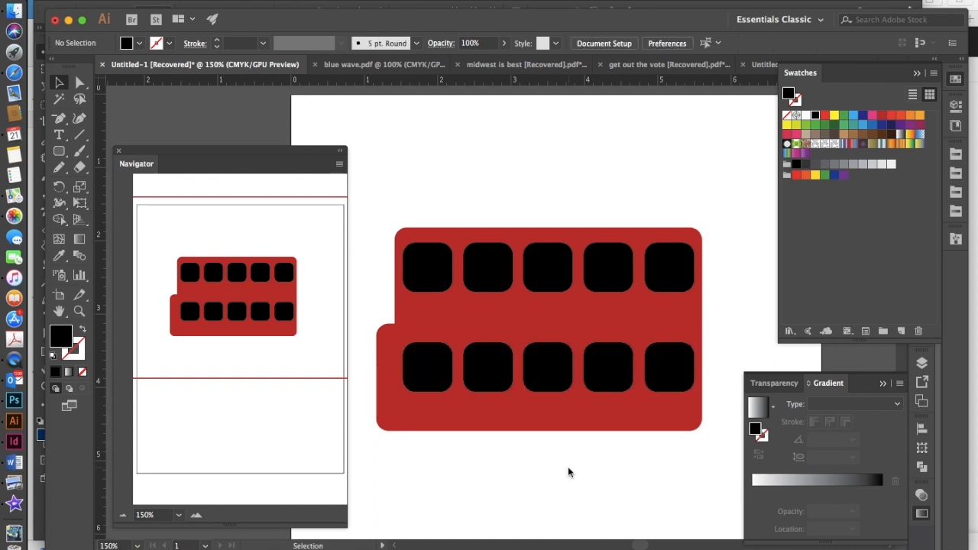
pyautogui.press('super+minus')
pyautogui.press('super+minus')
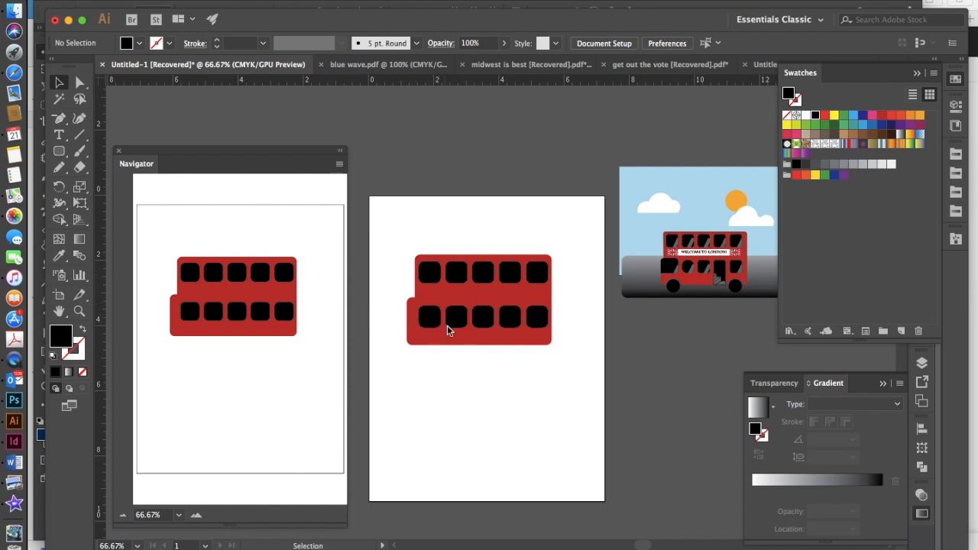
pyautogui.press('a')
pyautogui.press('super+equal')
pyautogui.press('super+equal')
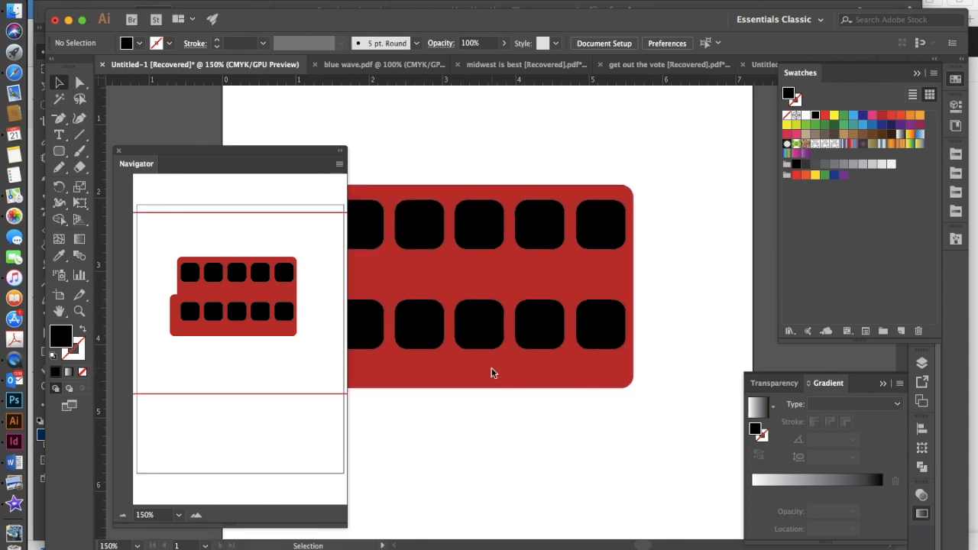
pyautogui.press('a')
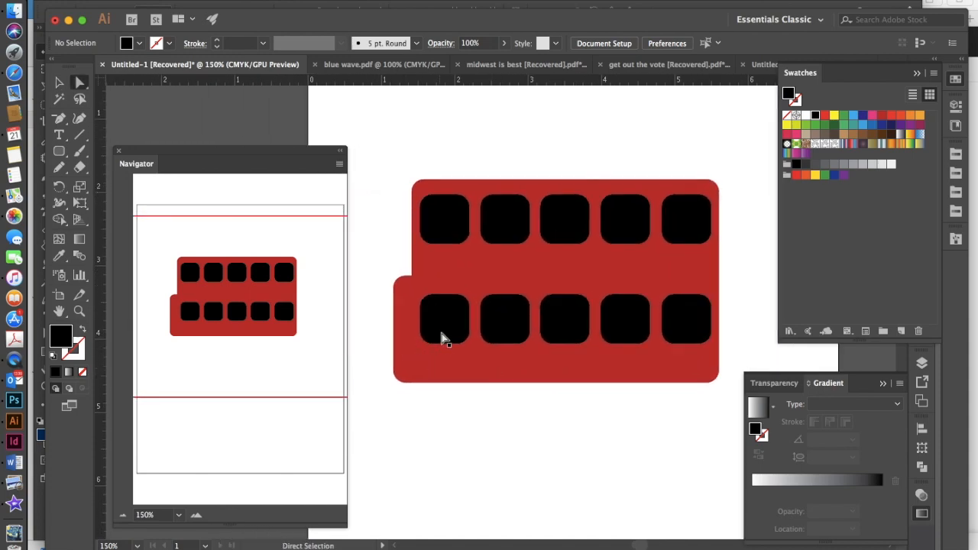
pyautogui.click(448, 330)
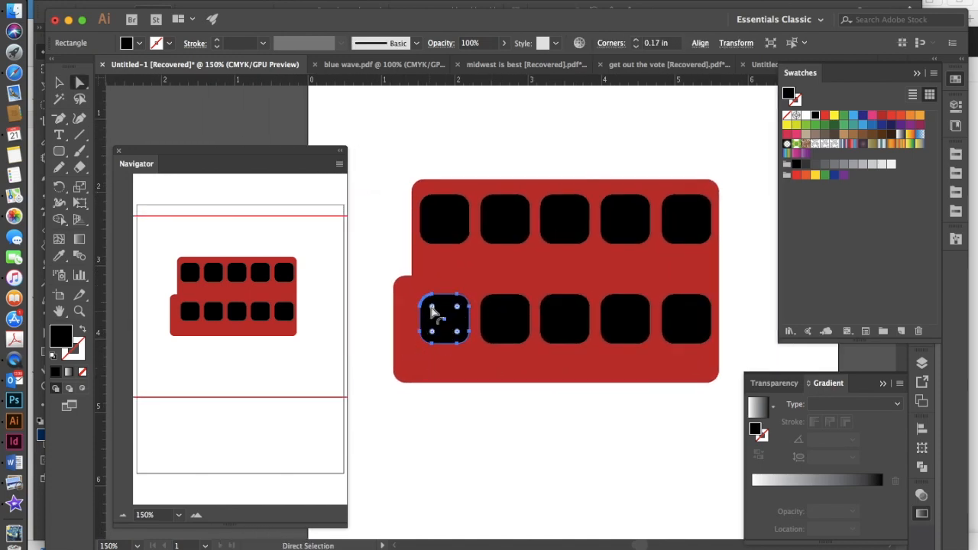
pyautogui.press('e')
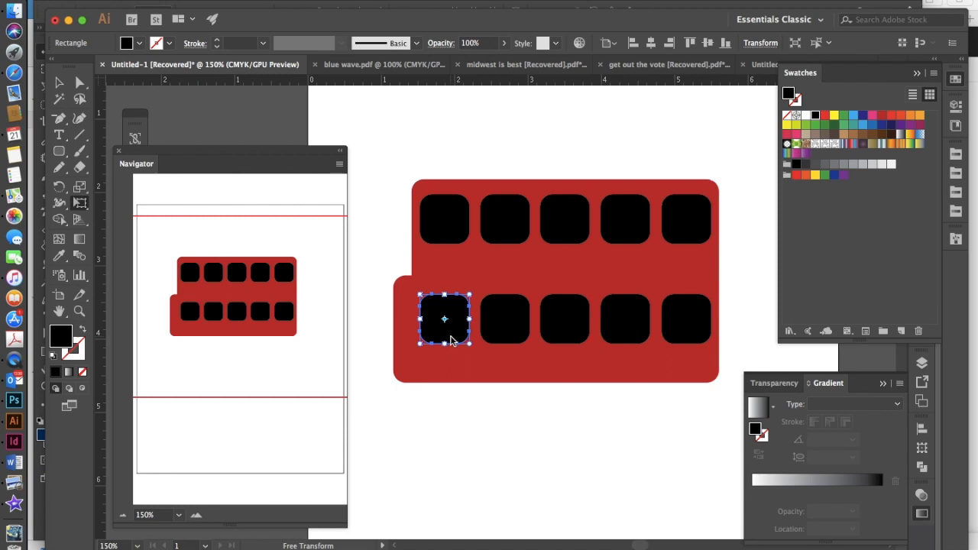
pyautogui.press('v')
pyautogui.click(449, 422)
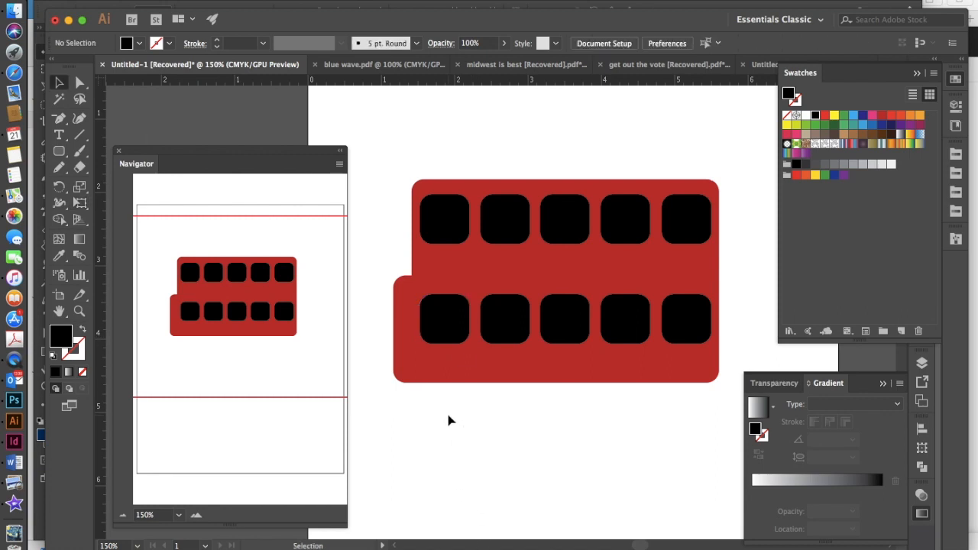
# - Enlarge the first lower-deck window up and to the left with Free Transform until it overhangs the front of the bus
pyautogui.click(447, 342)
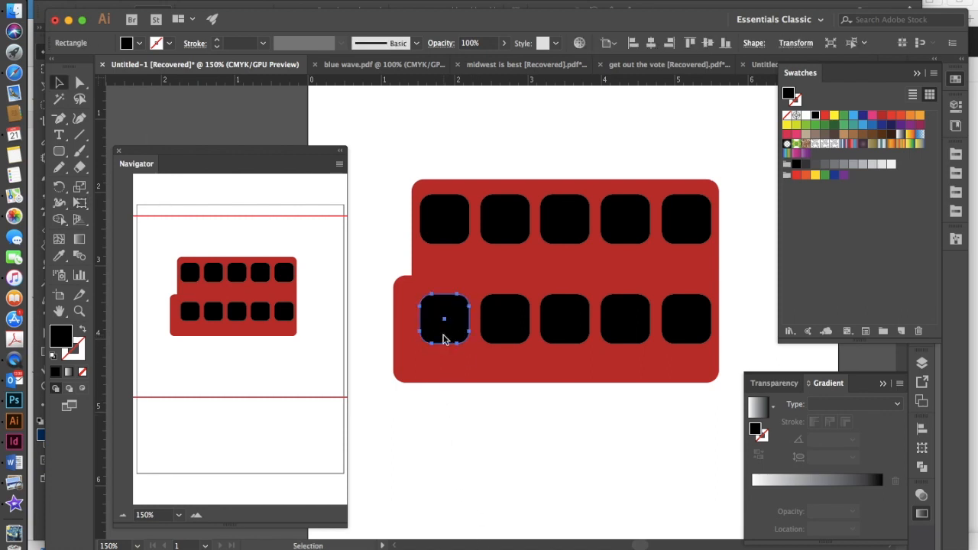
pyautogui.press('e')
pyautogui.moveTo(421, 297); pyautogui.dragTo(379, 277)
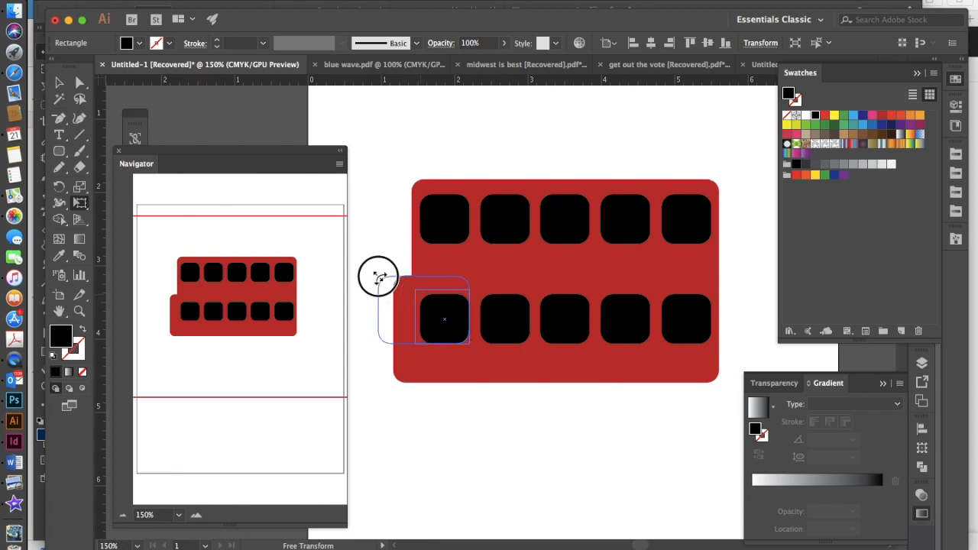
pyautogui.moveTo(379, 277); pyautogui.dragTo(385, 277)
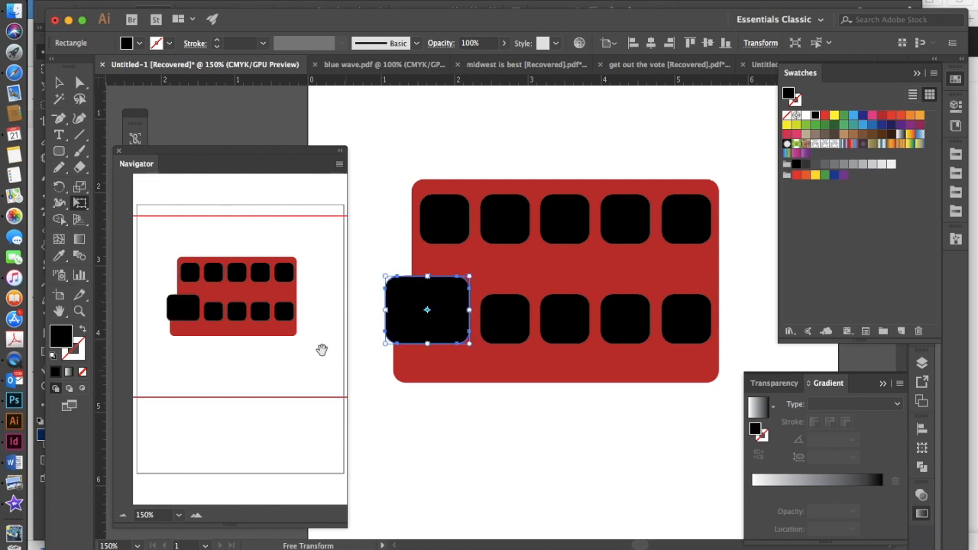
# - Trim the part of the enlarged front window that overhangs the bus body, using Shape Builder on both shapes
pyautogui.scroll(2, 417, 354)
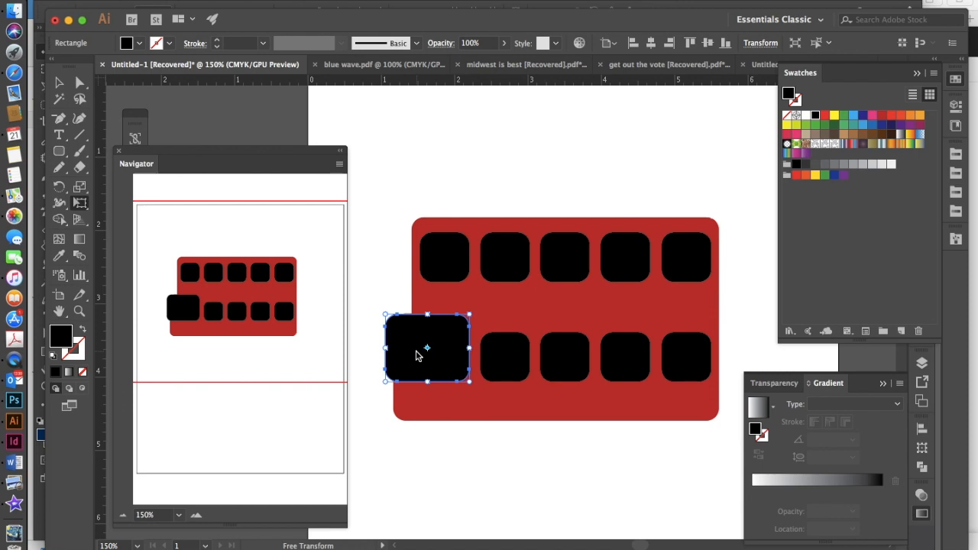
pyautogui.press('v')
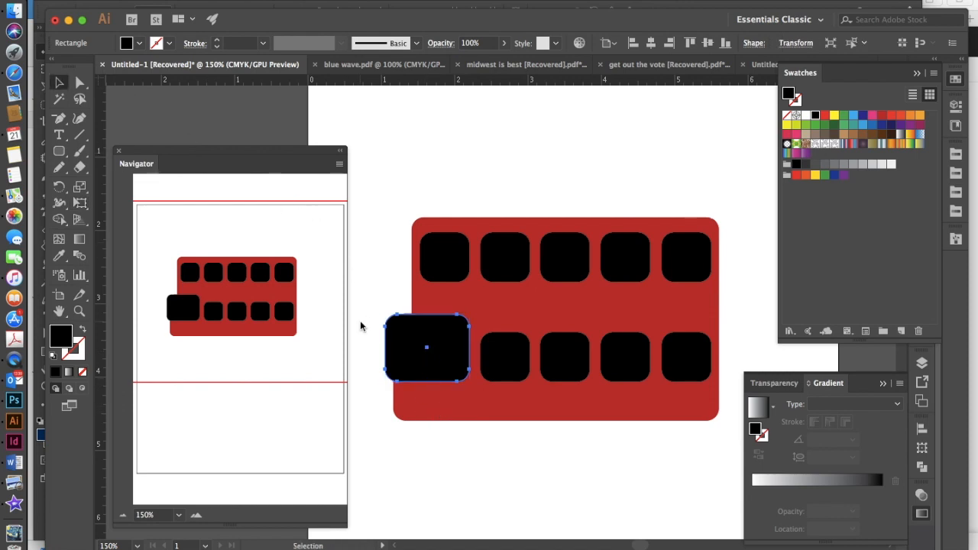
pyautogui.keyDown('shift'); pyautogui.click(460, 406); pyautogui.keyUp('shift')
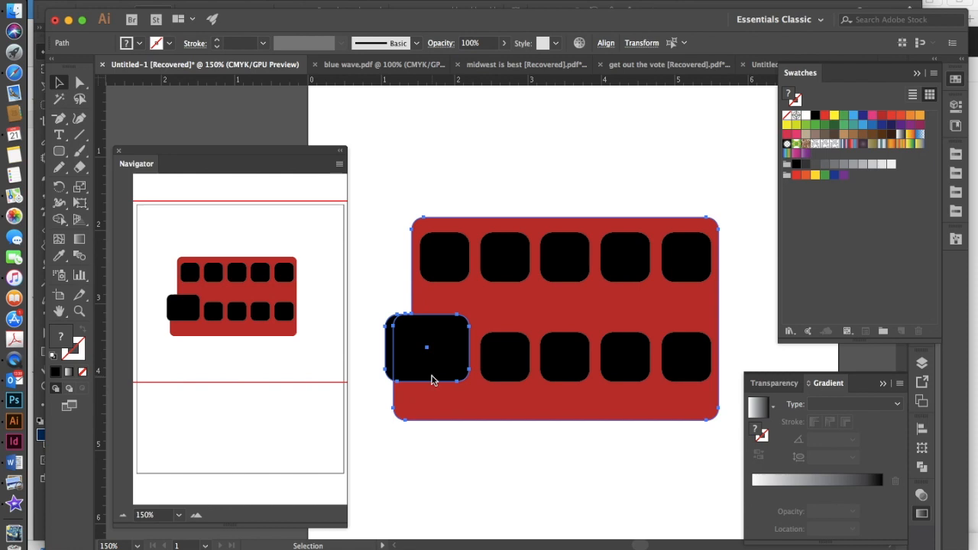
pyautogui.hotkey('shift', 'm')
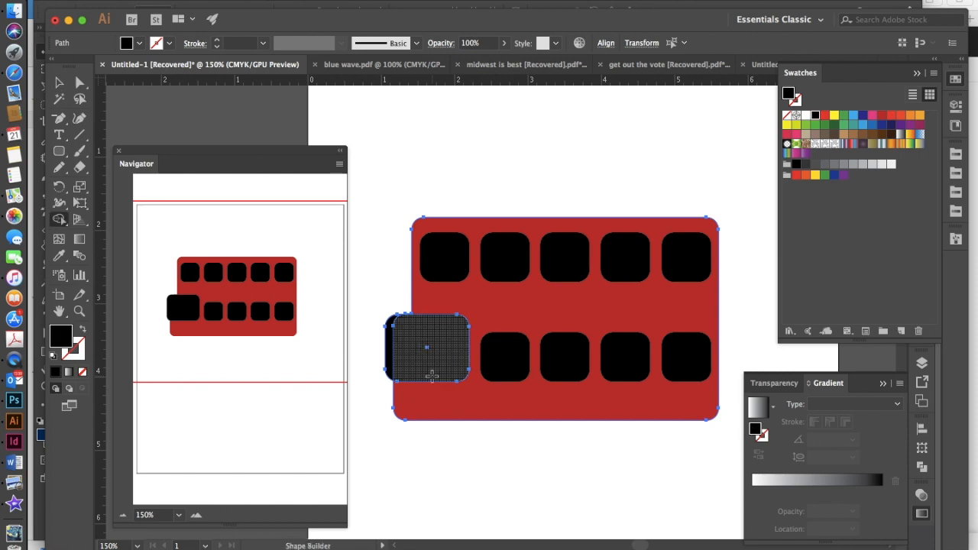
pyautogui.keyDown('alt'); pyautogui.click(389, 359); pyautogui.keyUp('alt')
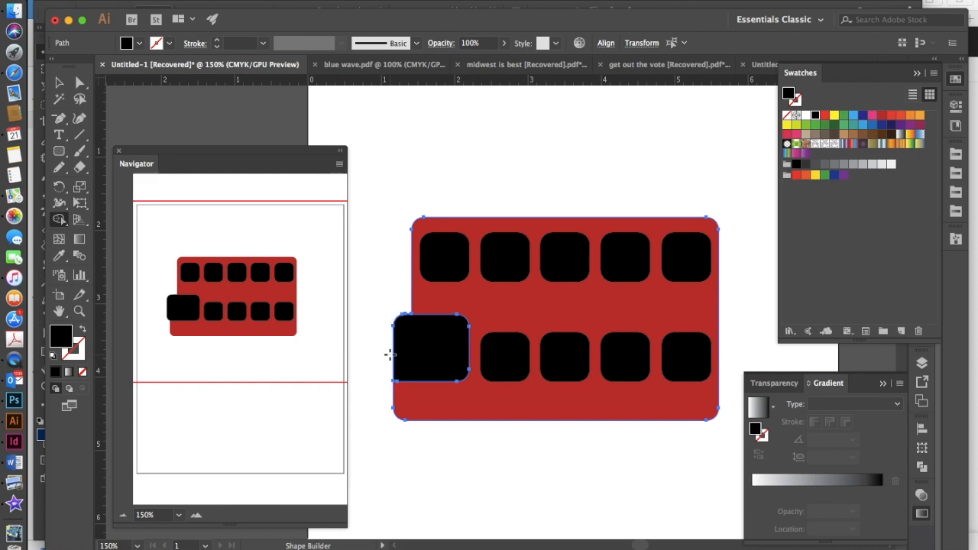
pyautogui.press('v')
pyautogui.click(486, 515)
pyautogui.hscroll(2, 486, 515)
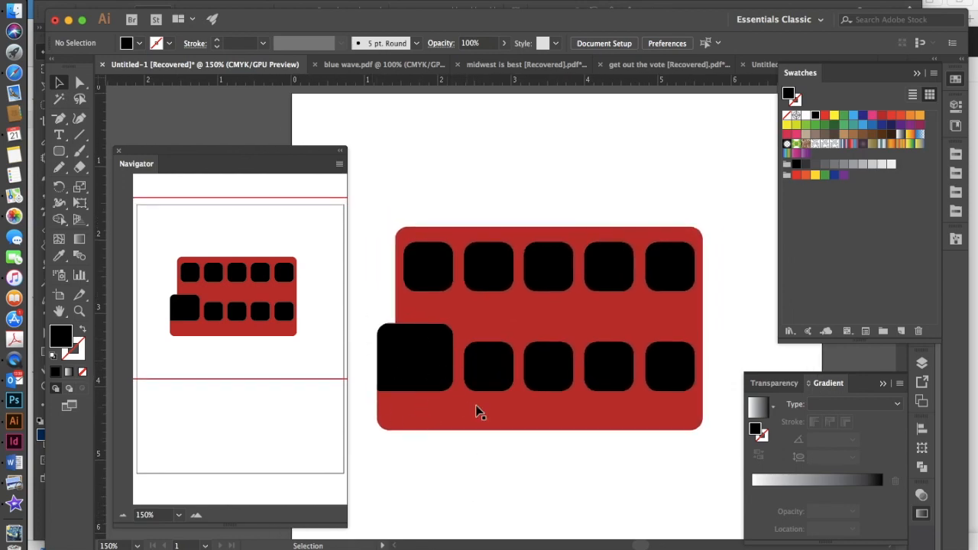
# - Stretch the fourth lower-deck window straight down with Free Transform until it extends below the bus body as a door
pyautogui.click(616, 383)
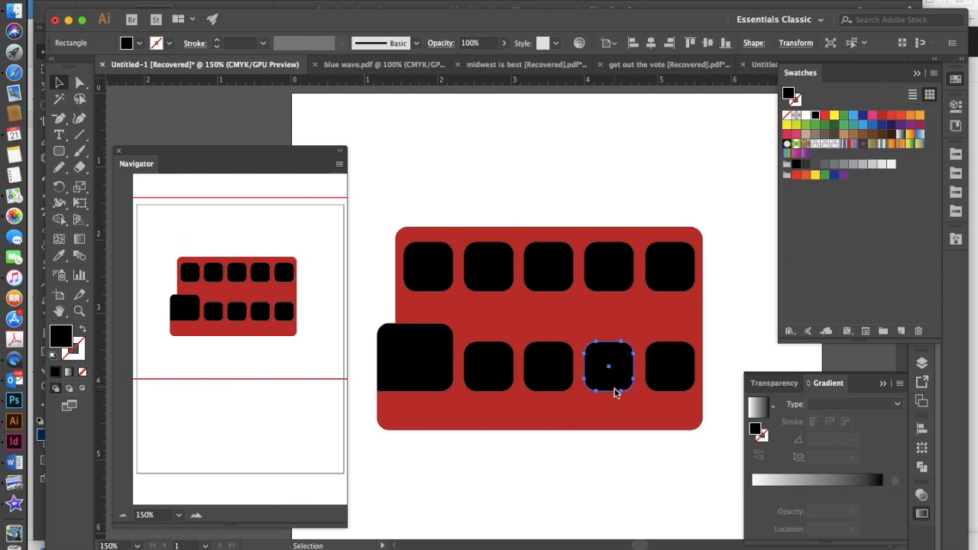
pyautogui.press('e')
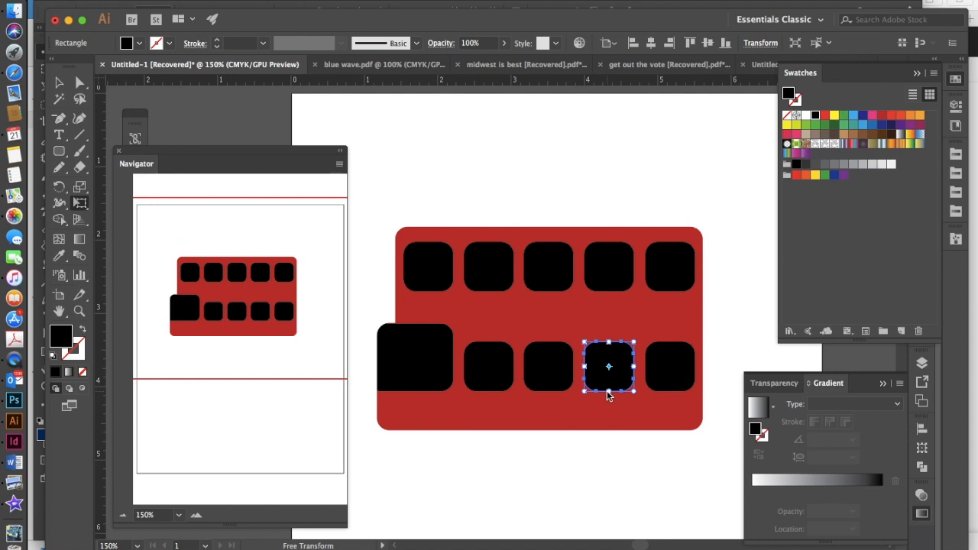
pyautogui.moveTo(610, 394); pyautogui.dragTo(614, 450)
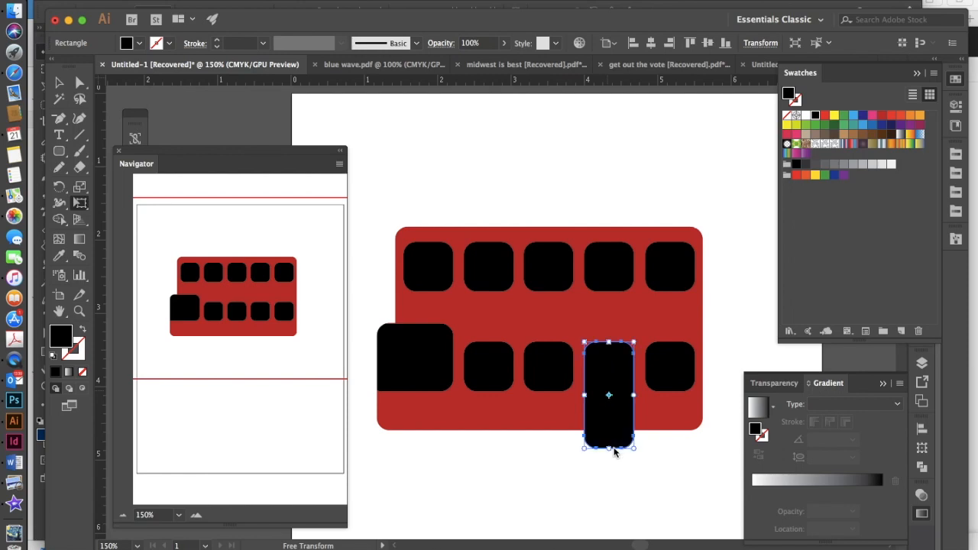
# - Trim the part of the door below the bus body's bottom edge, using Shape Builder on both shapes
pyautogui.press('v')
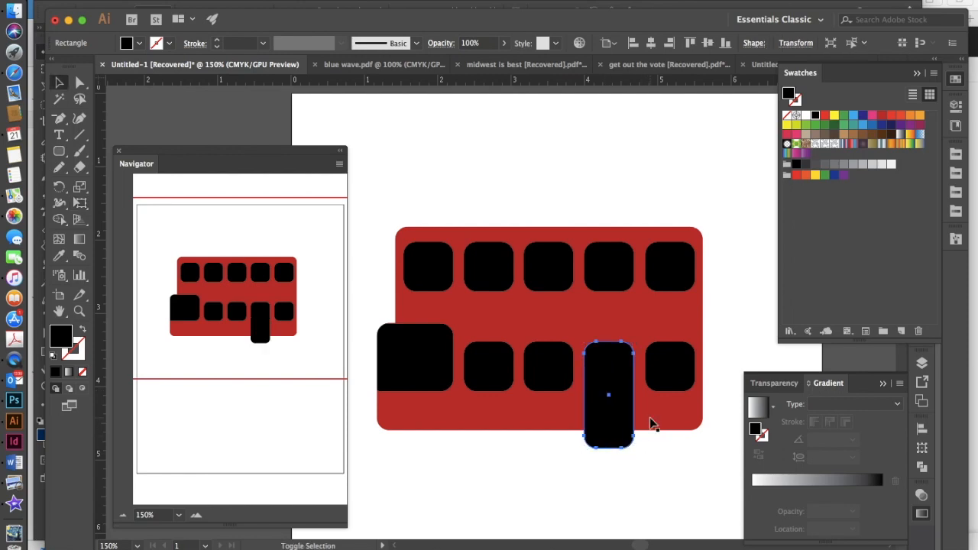
pyautogui.keyDown('shift'); pyautogui.click(651, 424); pyautogui.keyUp('shift')
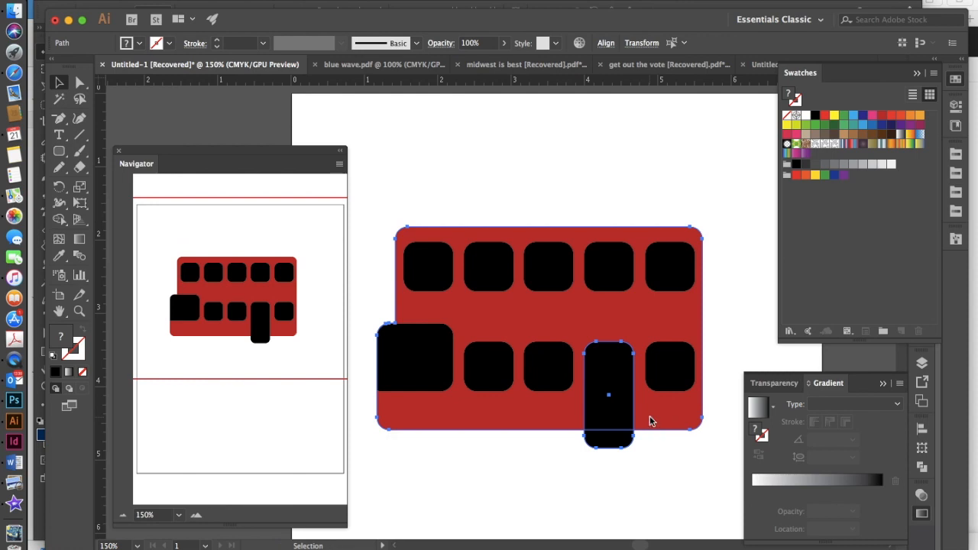
pyautogui.hotkey('shift', 'm')
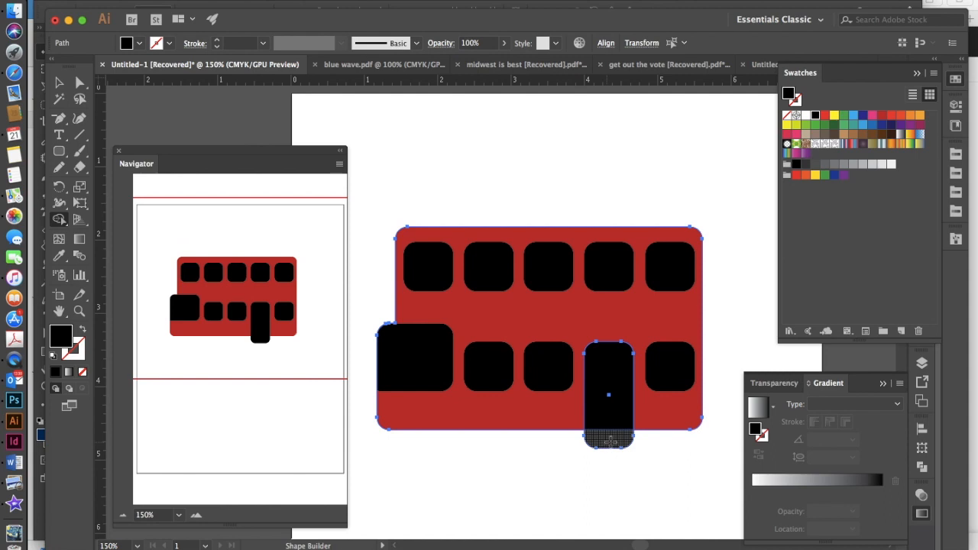
pyautogui.keyDown('alt'); pyautogui.click(611, 442); pyautogui.keyUp('alt')
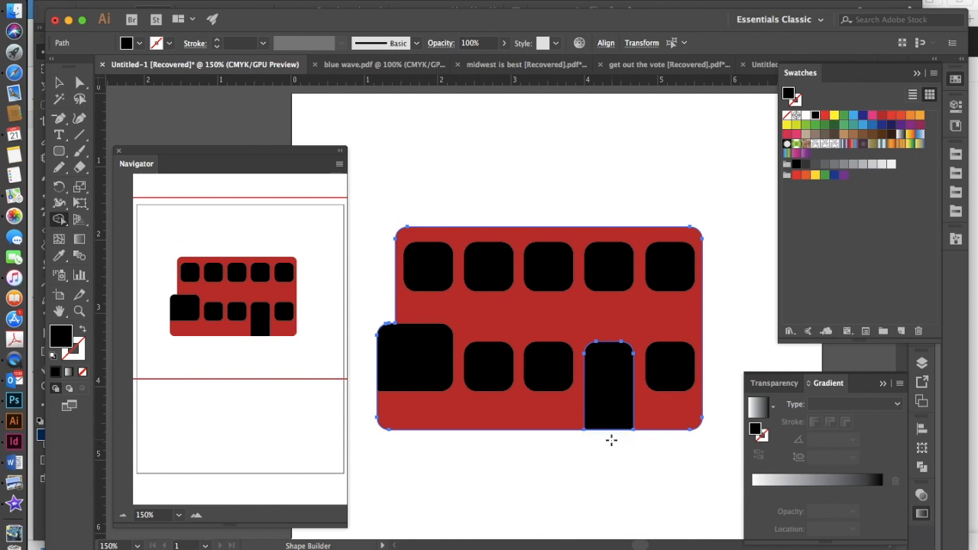
pyautogui.press('v')
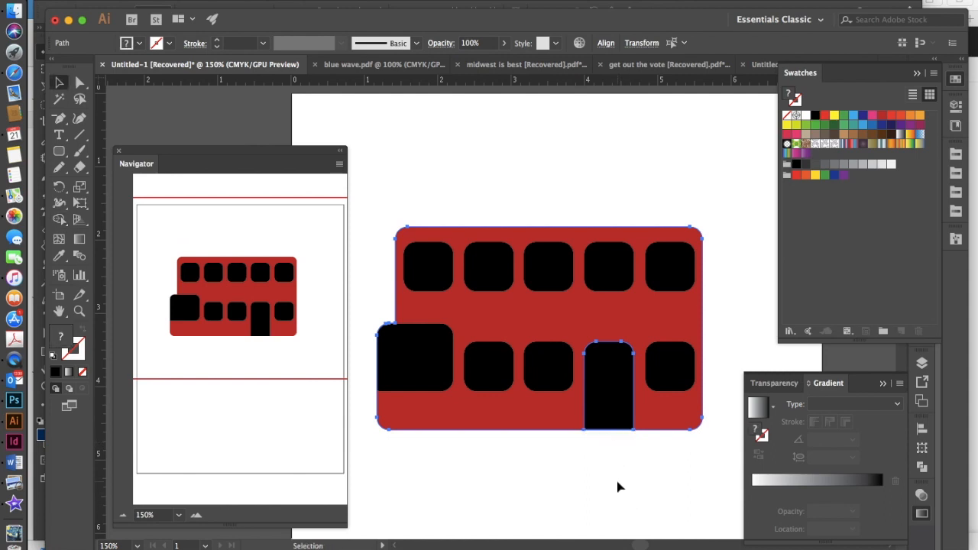
pyautogui.click(618, 486)
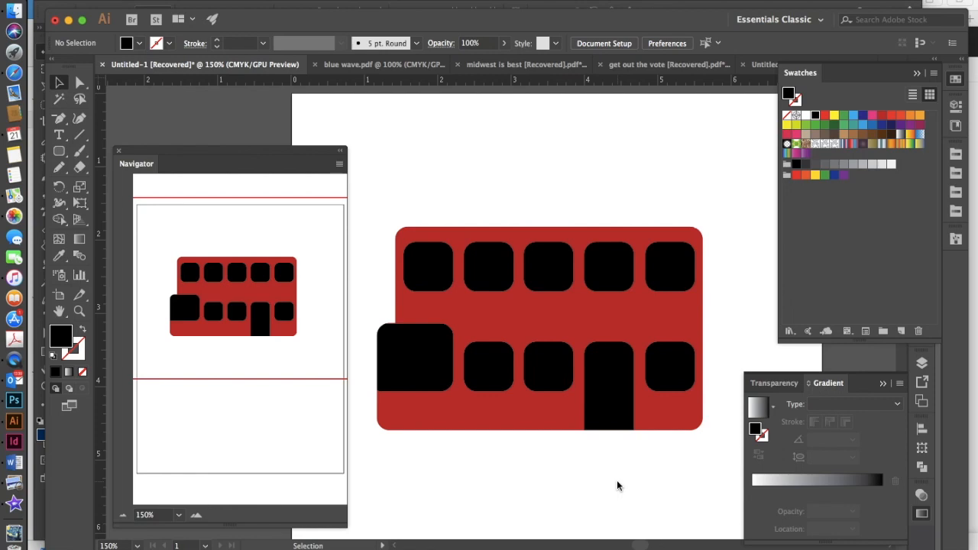
# - Draw a black circle with the Ellipse tool as the front wheel, overlapping the bus's bottom edge below the large front window
pyautogui.scroll(-2, 616, 480)
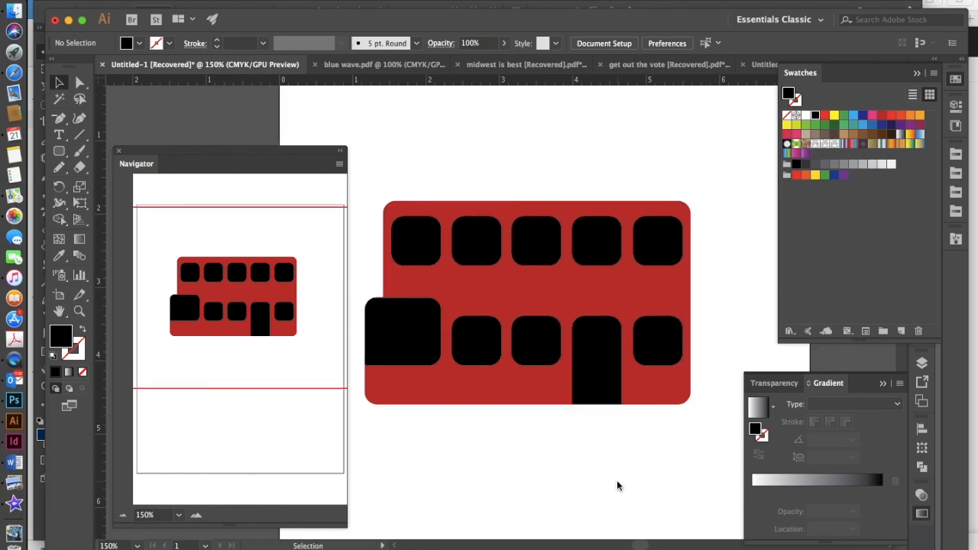
pyautogui.hscroll(-1, 617, 484)
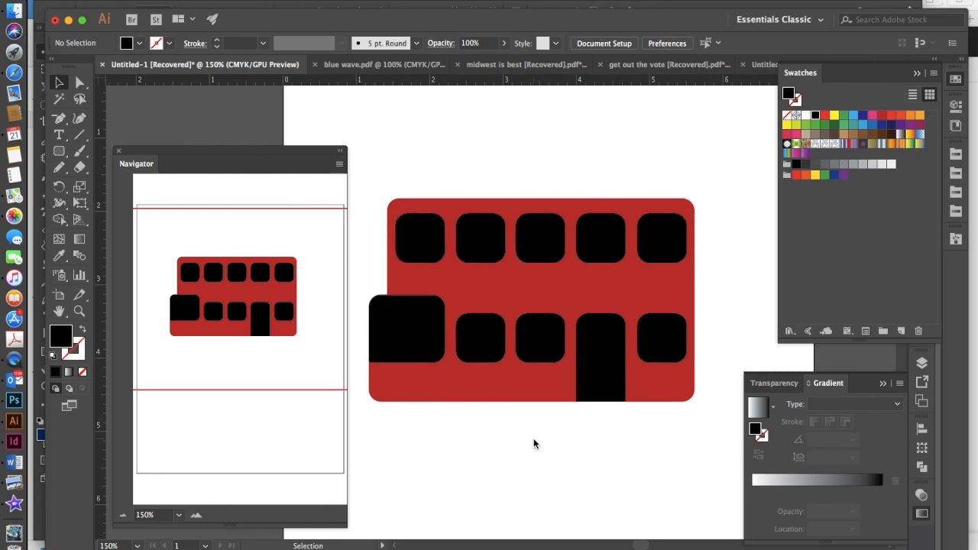
pyautogui.click(60, 154)
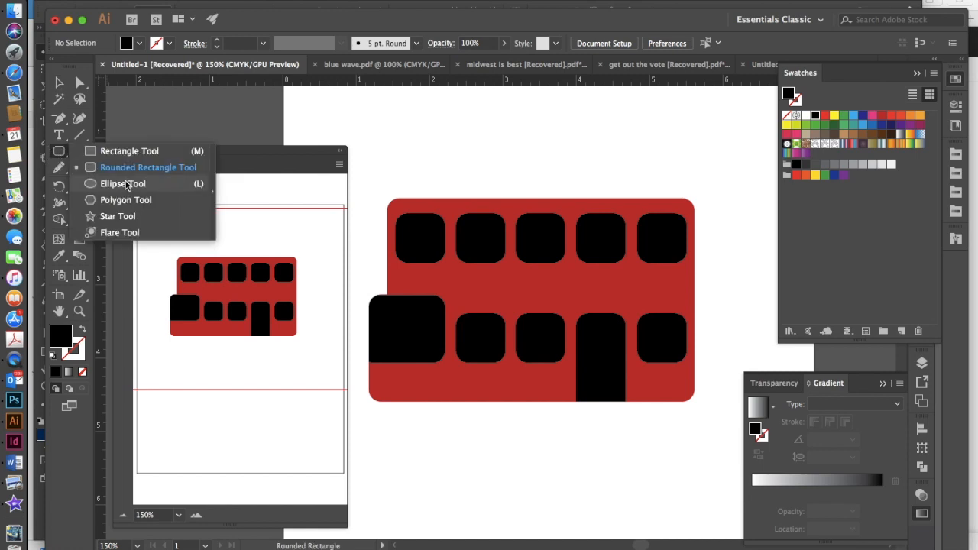
pyautogui.click(123, 184)
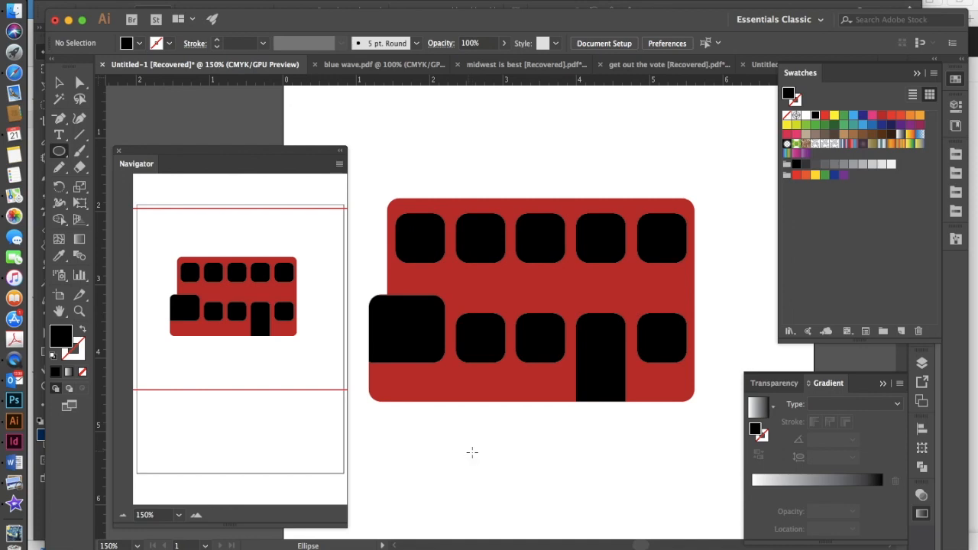
pyautogui.moveTo(444, 433); pyautogui.dragTo(388, 389)
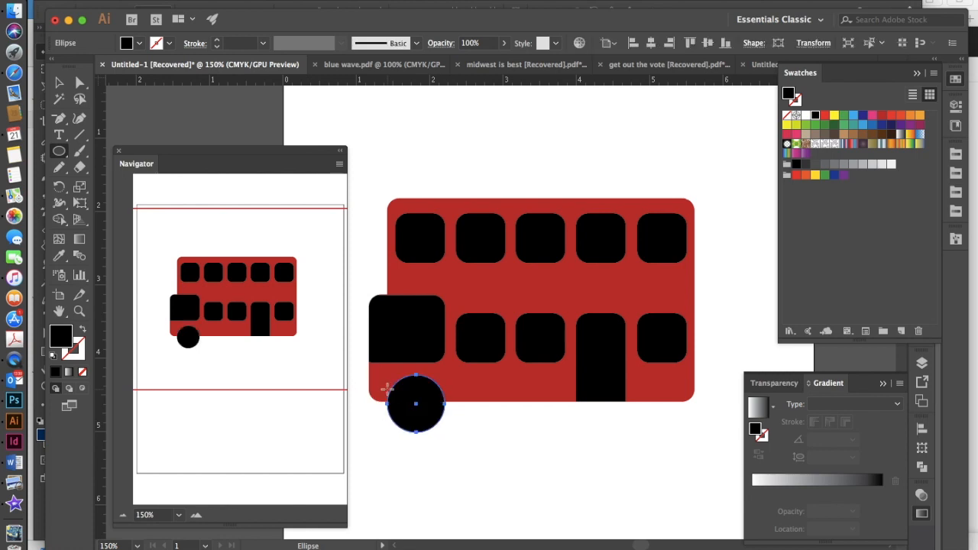
# - Duplicate the front wheel horizontally to the rear of the bus, below the last lower-deck window
pyautogui.press('v')
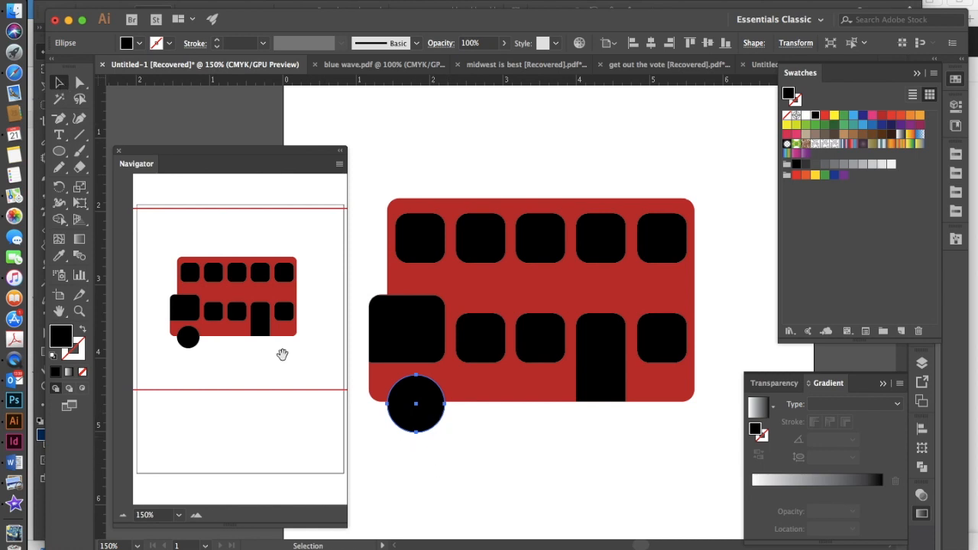
pyautogui.click(428, 417)
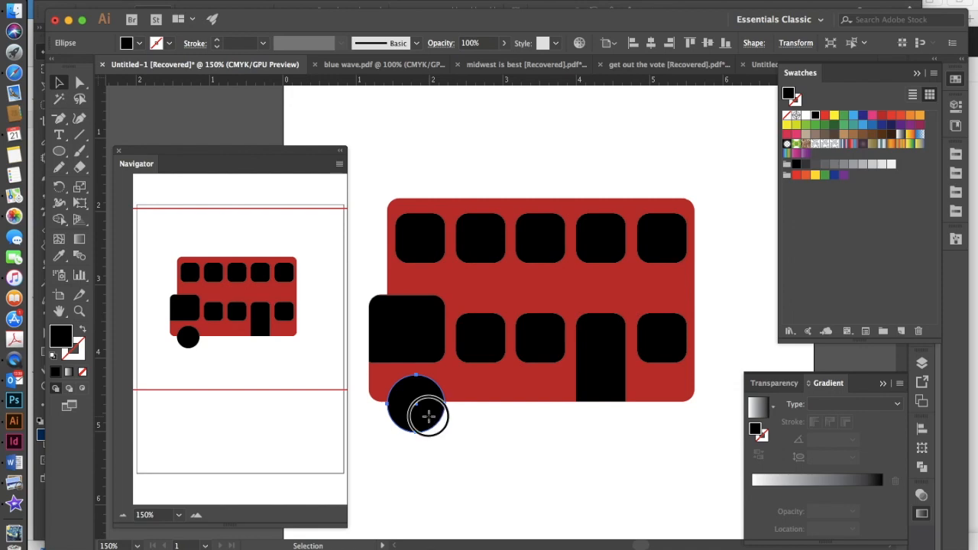
pyautogui.moveTo(428, 417); pyautogui.dragTo(674, 447)
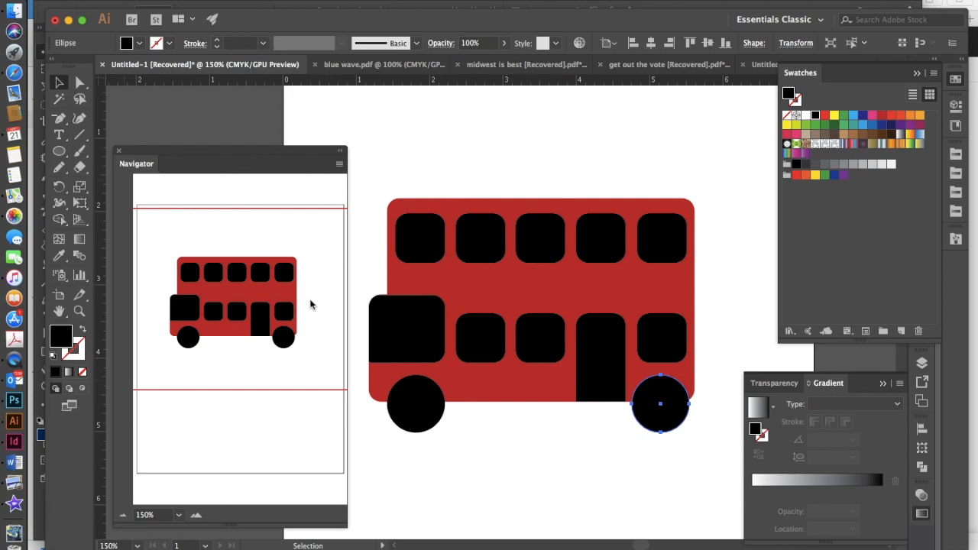
# - Cut both wheel circles out of the bus body with Shape Builder to form two wheel arches
pyautogui.keyDown('shift'); pyautogui.click(415, 420); pyautogui.keyUp('shift')
pyautogui.keyDown('shift'); pyautogui.click(535, 393); pyautogui.keyUp('shift')
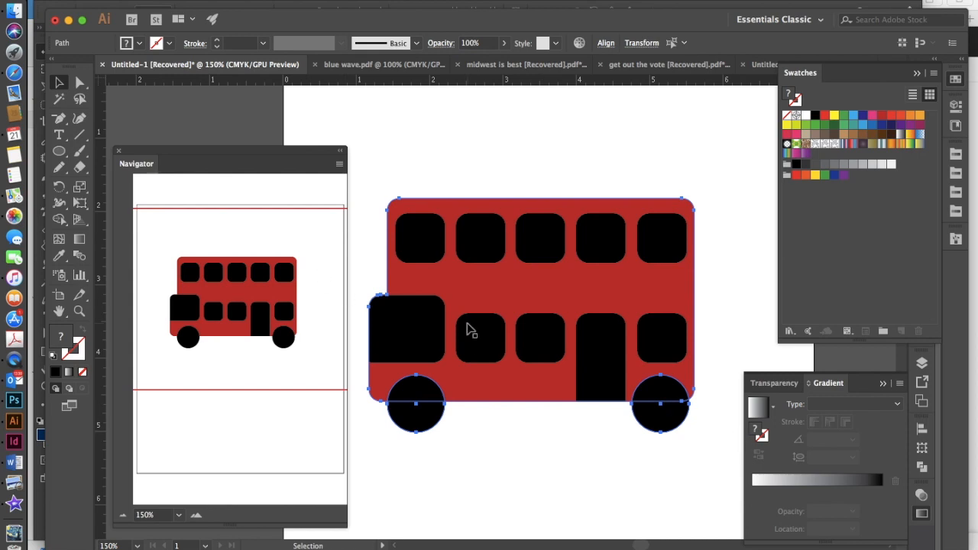
pyautogui.hotkey('shift', 'm')
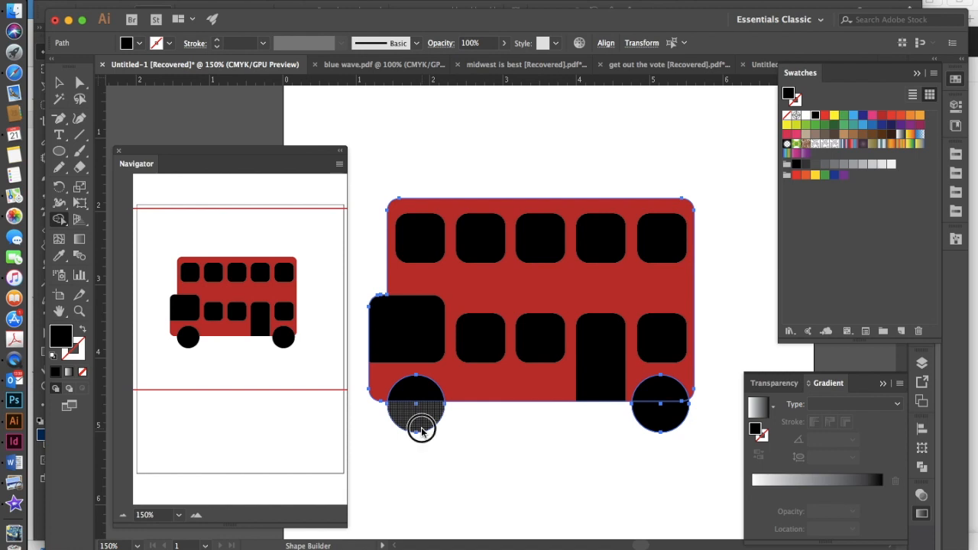
pyautogui.keyDown('alt'); pyautogui.click(422, 428); pyautogui.keyUp('alt')
pyautogui.keyDown('alt'); pyautogui.click(422, 394); pyautogui.keyUp('alt')
pyautogui.keyDown('alt'); pyautogui.click(664, 419); pyautogui.keyUp('alt')
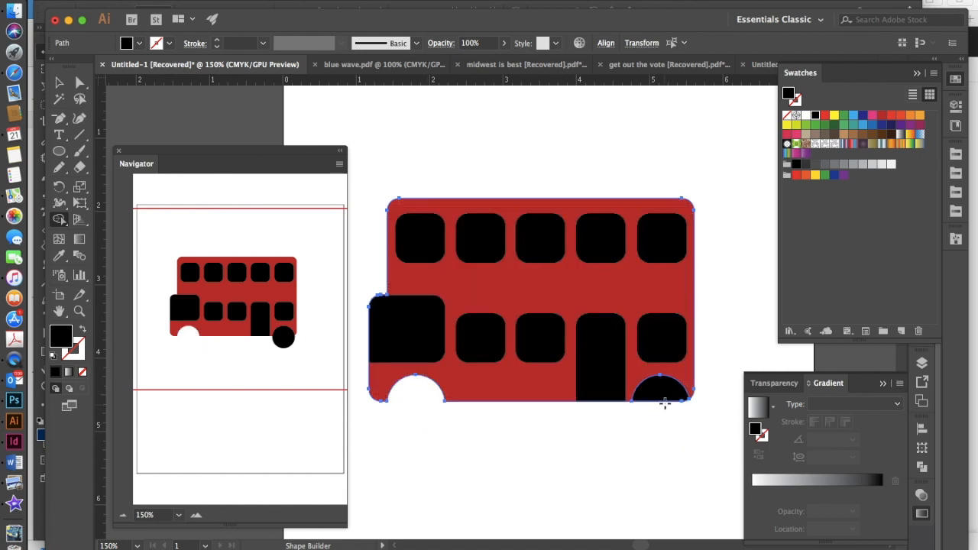
pyautogui.keyDown('alt'); pyautogui.click(663, 395); pyautogui.keyUp('alt')
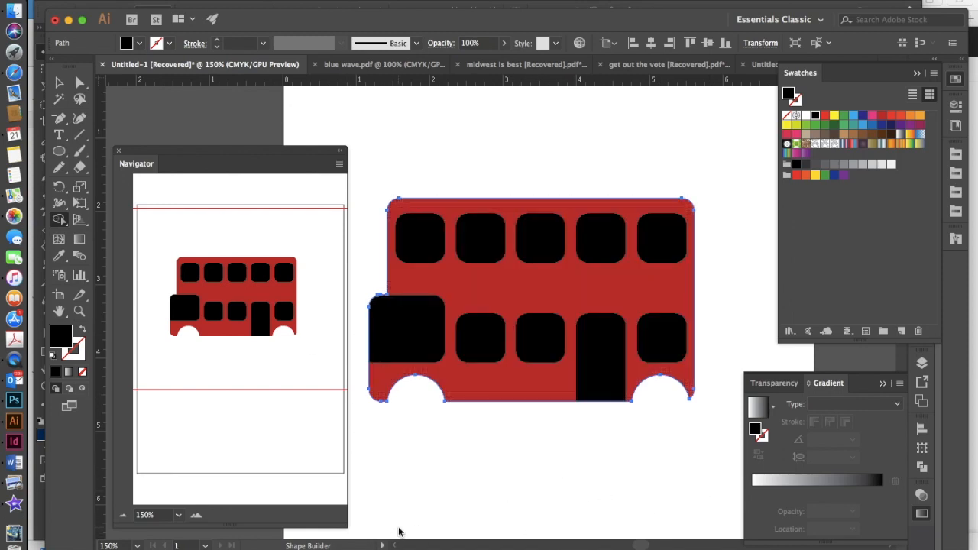
# - Draw a circle slightly smaller than the front wheel arch and center it in the arch as a wheel
pyautogui.press('l')
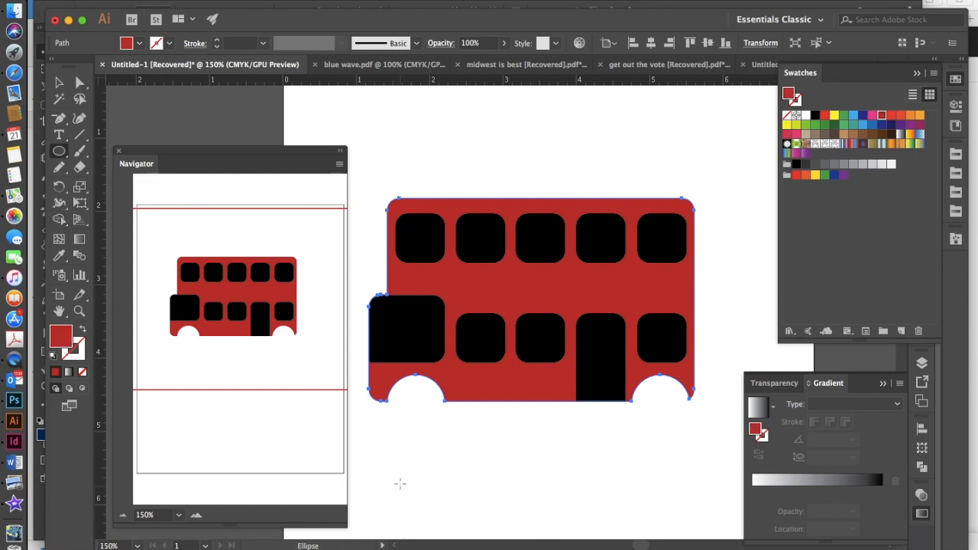
pyautogui.moveTo(436, 431); pyautogui.dragTo(392, 378)
pyautogui.press('v')
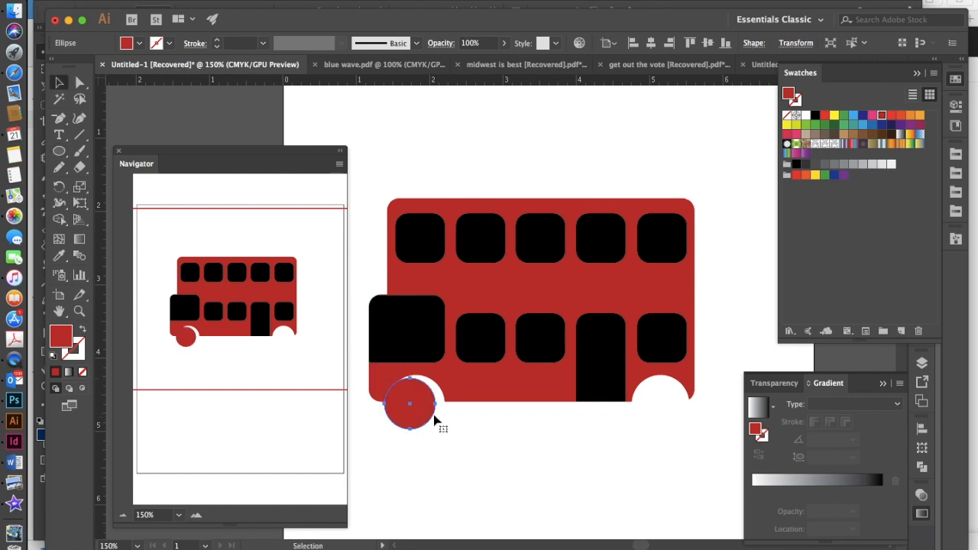
pyautogui.moveTo(411, 404); pyautogui.dragTo(434, 404)
pyautogui.press('Down')
pyautogui.press('Down')
pyautogui.press('Left')
pyautogui.press('Right')
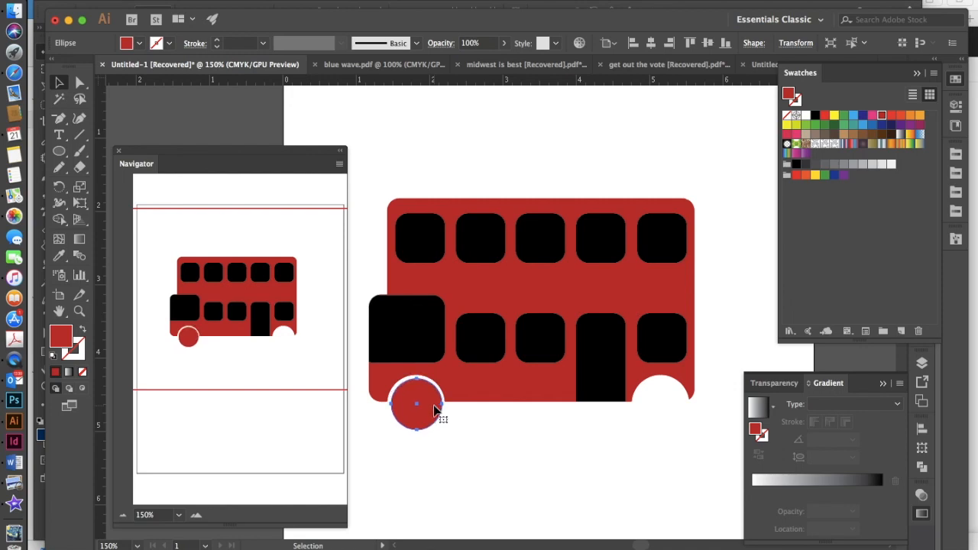
# - Fill the front wheel with black and duplicate it horizontally into the rear wheel arch
pyautogui.click(815, 116)
pyautogui.press('e')
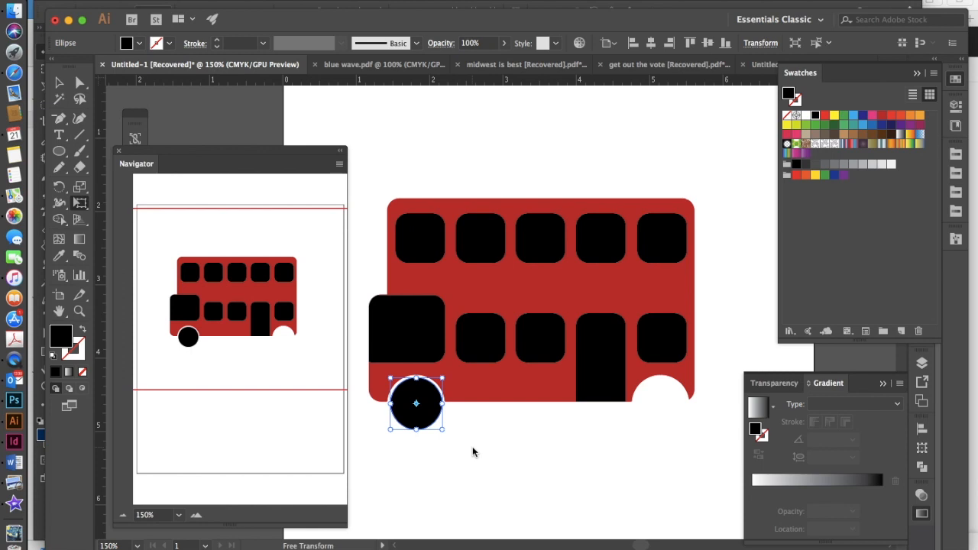
pyautogui.press('v')
pyautogui.click(436, 478)
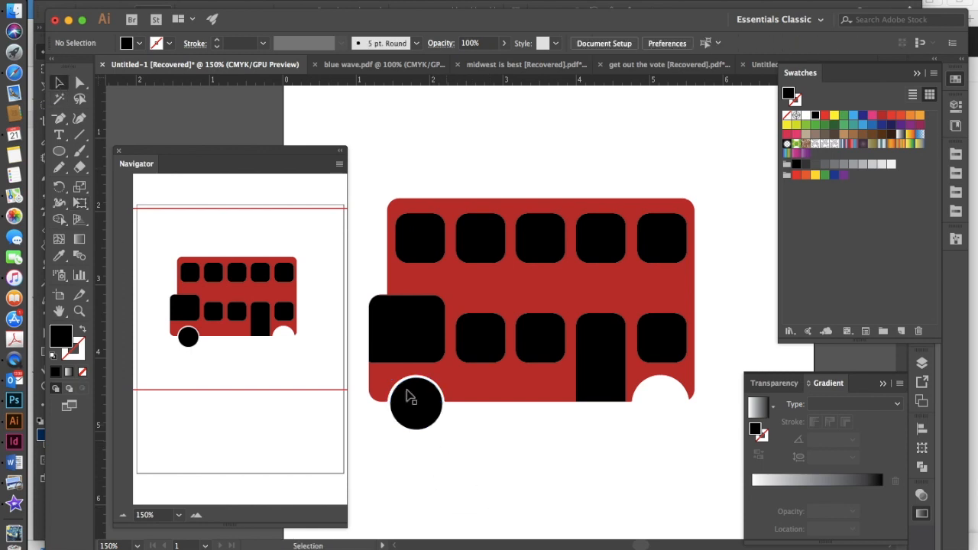
pyautogui.click(416, 411)
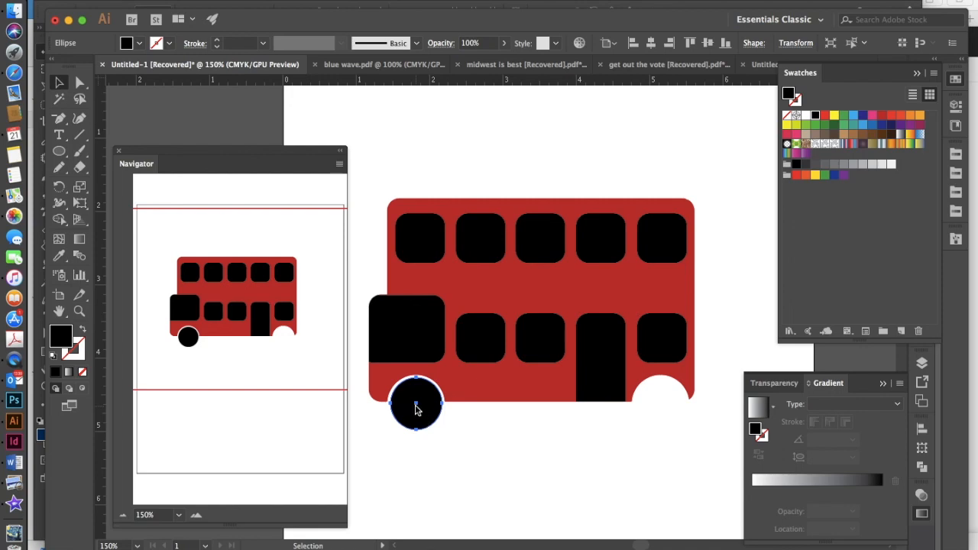
pyautogui.moveTo(417, 409); pyautogui.dragTo(660, 448)
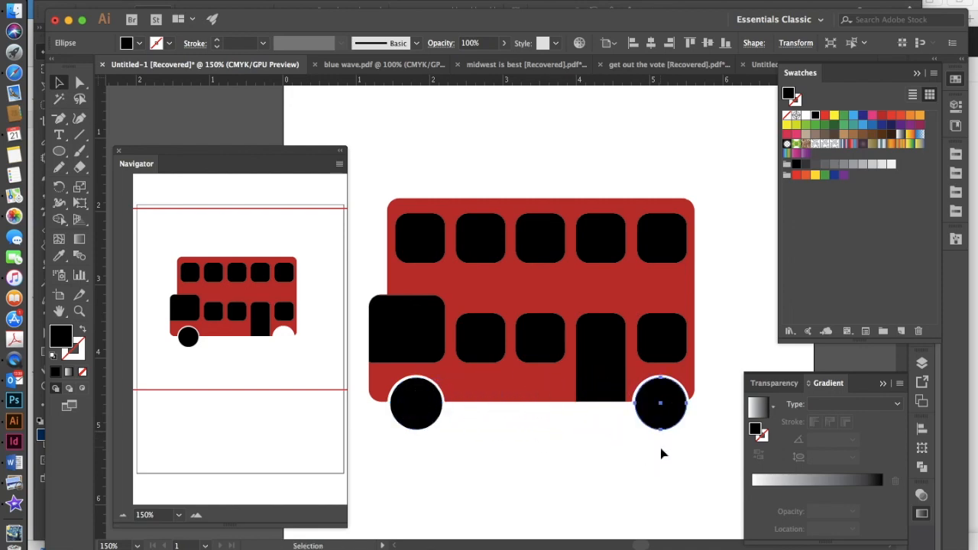
pyautogui.click(662, 453)
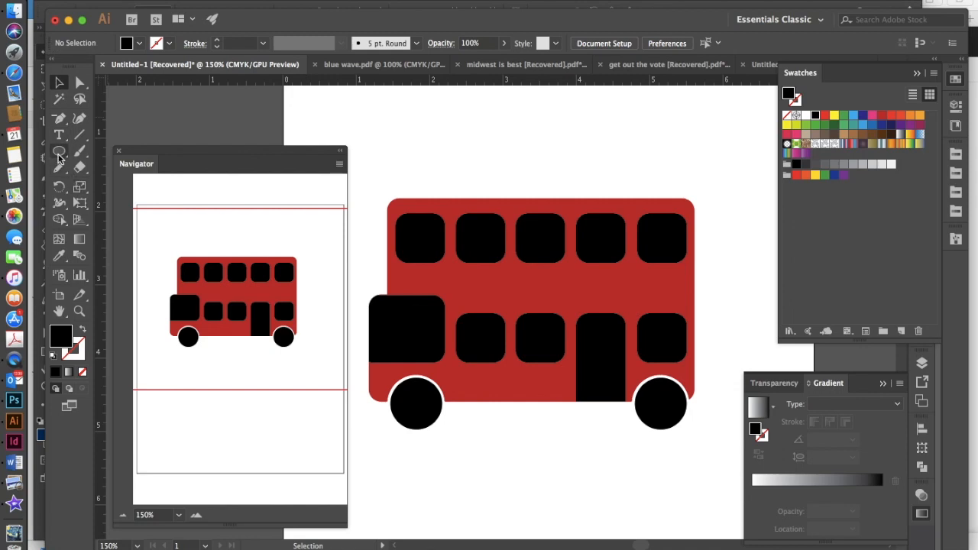
# - Draw a narrow vertical rounded rectangle above the front of the bus and fill it with mid-gray
pyautogui.moveTo(59, 157); pyautogui.dragTo(107, 171)
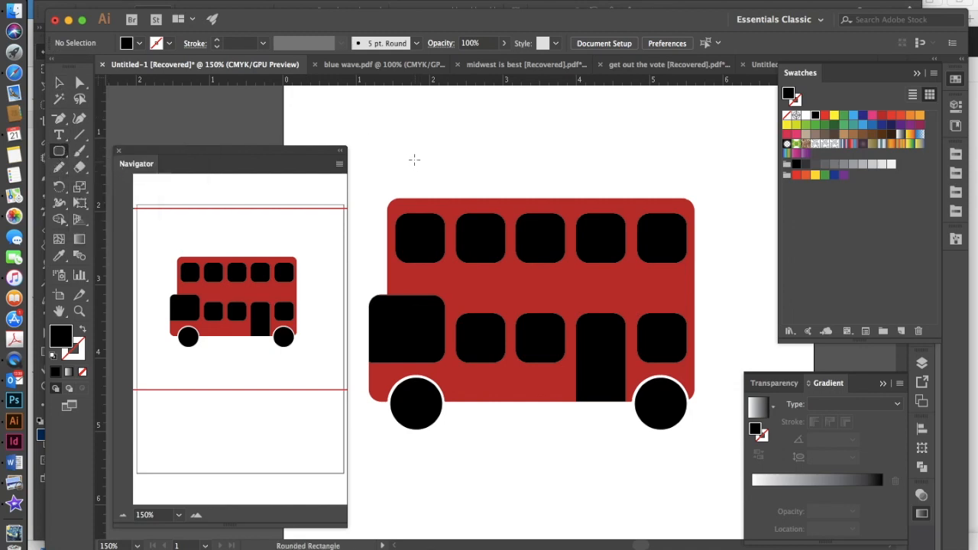
pyautogui.moveTo(394, 124); pyautogui.dragTo(403, 170)
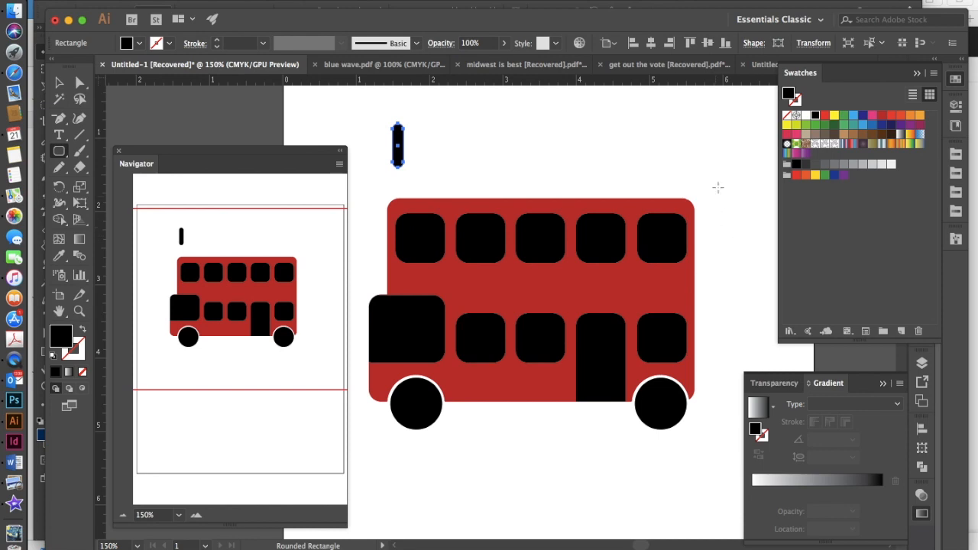
pyautogui.click(843, 164)
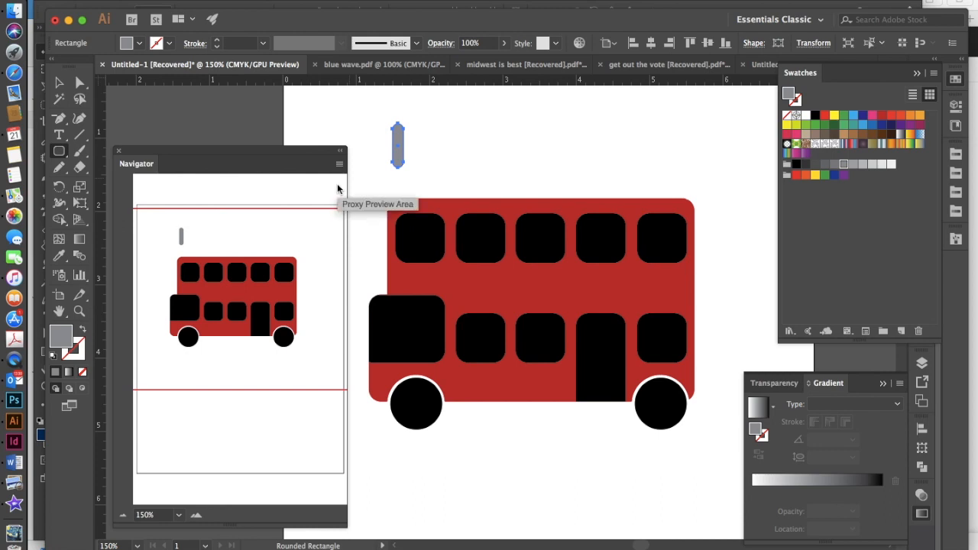
# - Tilt the gray bar clockwise and place it, slightly reduced, over the lower-right corner of the first upper-deck window
pyautogui.press('e')
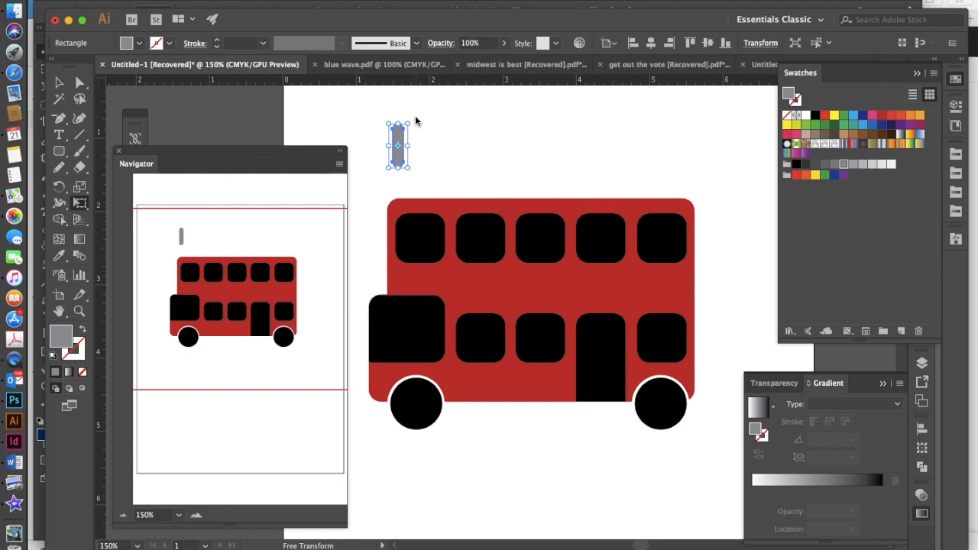
pyautogui.press('r')
pyautogui.moveTo(411, 109); pyautogui.dragTo(421, 121)
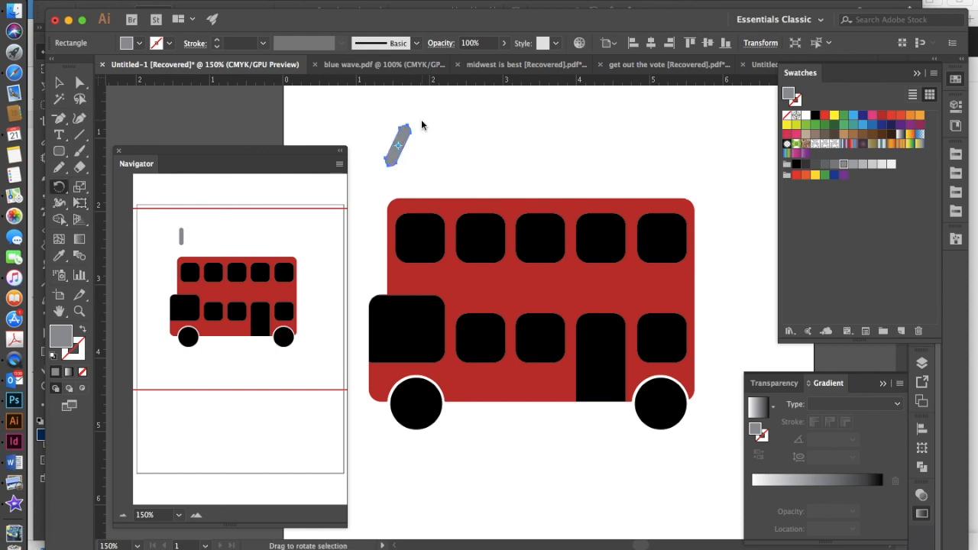
pyautogui.press('e')
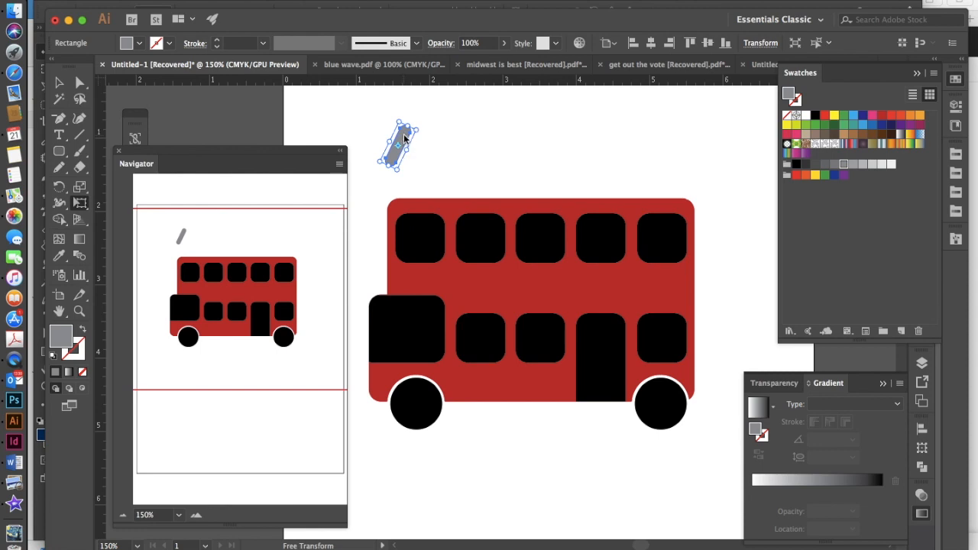
pyautogui.moveTo(405, 138); pyautogui.dragTo(443, 240)
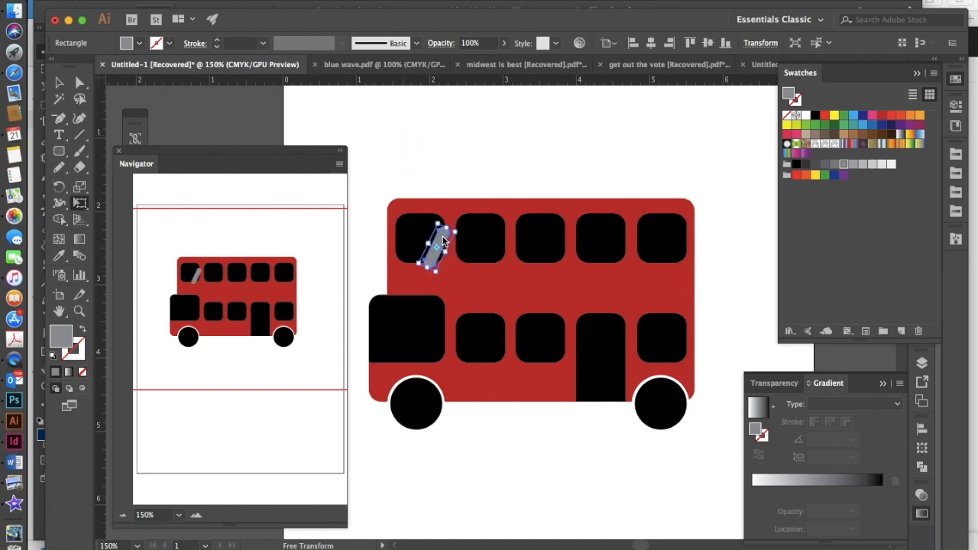
pyautogui.moveTo(445, 251); pyautogui.dragTo(444, 243)
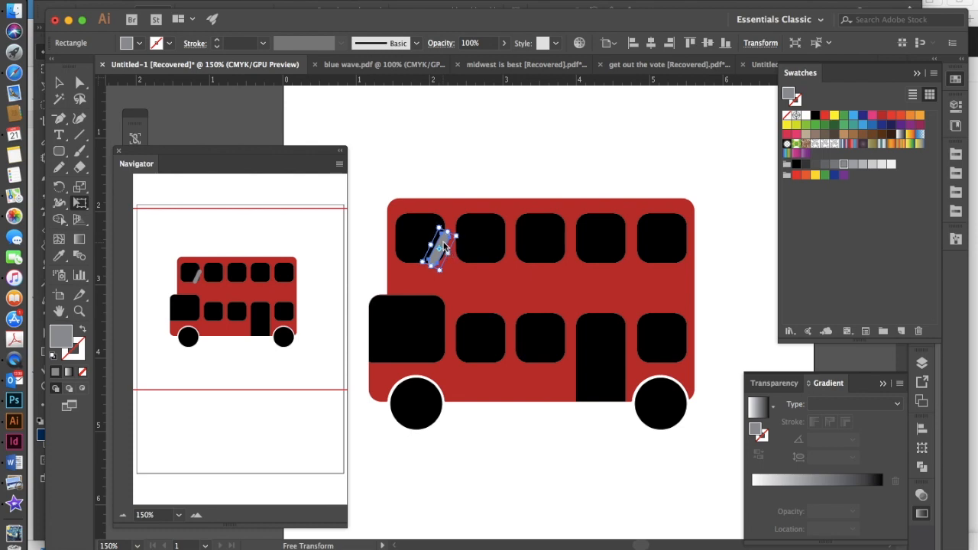
# - Duplicate the tilted gray bar onto the lower-right corners of the other upper-deck windows, the lower-deck windows and the large front window
pyautogui.click(58, 79)
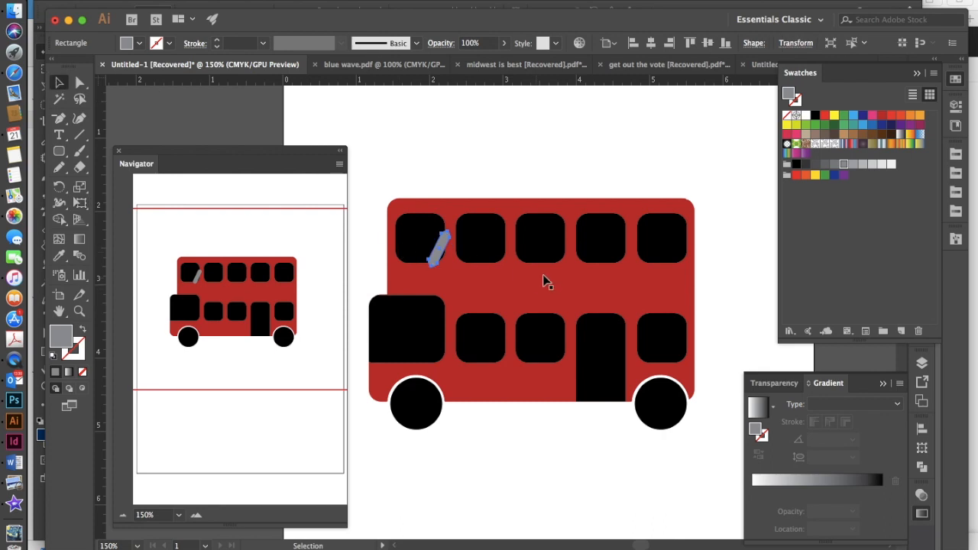
pyautogui.click(442, 242)
pyautogui.moveTo(442, 241); pyautogui.dragTo(504, 249)
pyautogui.press('super+shift+a')
pyautogui.moveTo(499, 248); pyautogui.dragTo(558, 248)
pyautogui.moveTo(558, 248); pyautogui.dragTo(621, 249)
pyautogui.moveTo(620, 249); pyautogui.dragTo(682, 351)
pyautogui.moveTo(683, 351); pyautogui.dragTo(561, 348)
pyautogui.moveTo(561, 348); pyautogui.dragTo(443, 347)
# - Trim the gray bar ends that overhang the windows with Shape Builder, starting at the first upper-deck window
pyautogui.scroll(3, 497, 289)
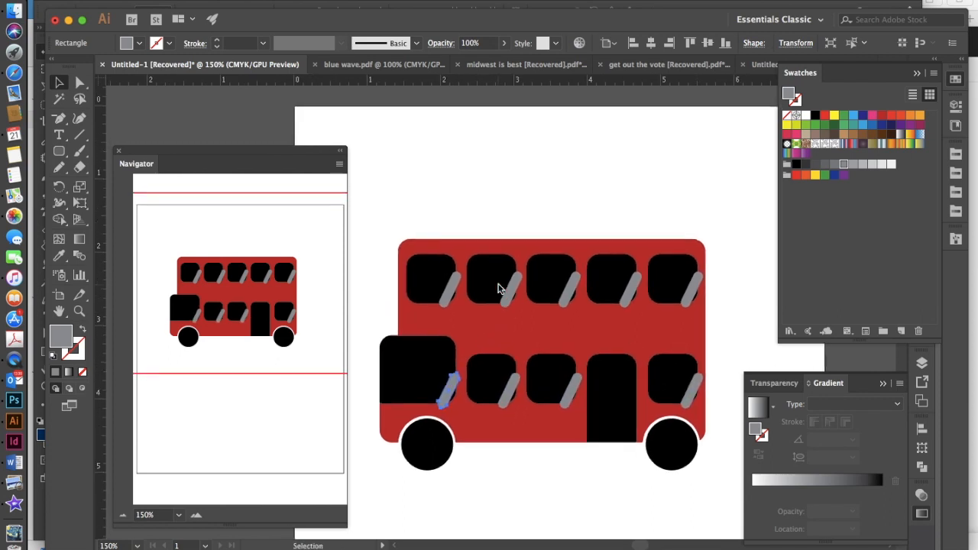
pyautogui.hscroll(2, 498, 288)
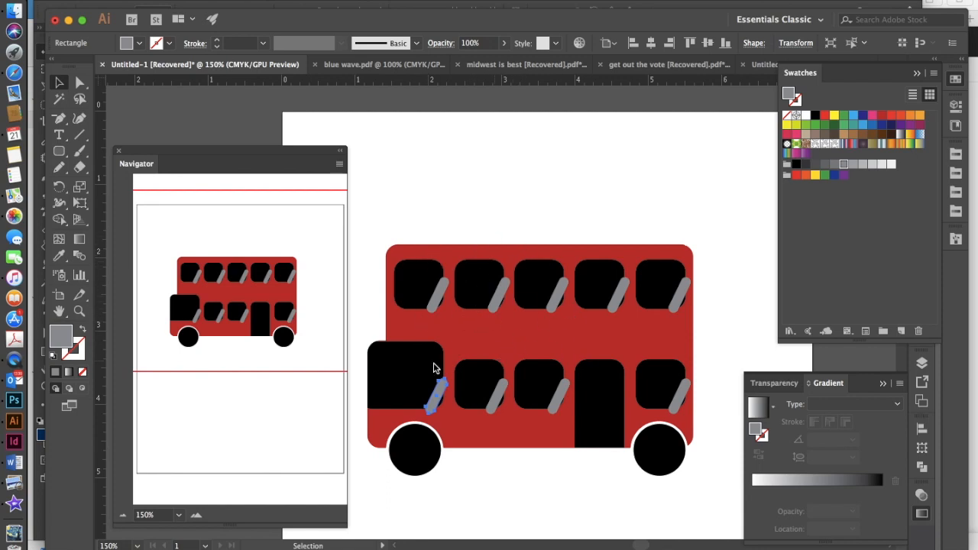
pyautogui.press('super+equal')
pyautogui.press('super+equal')
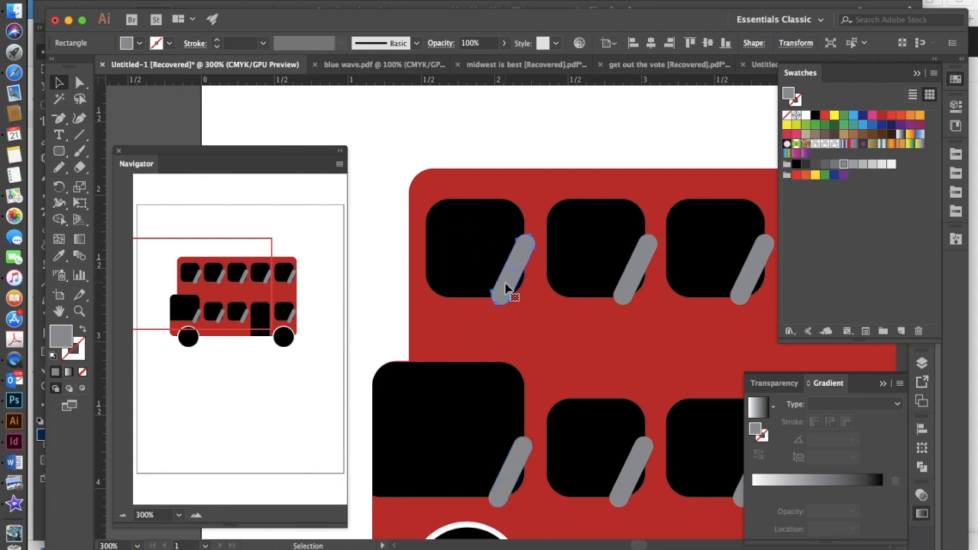
pyautogui.click(519, 259)
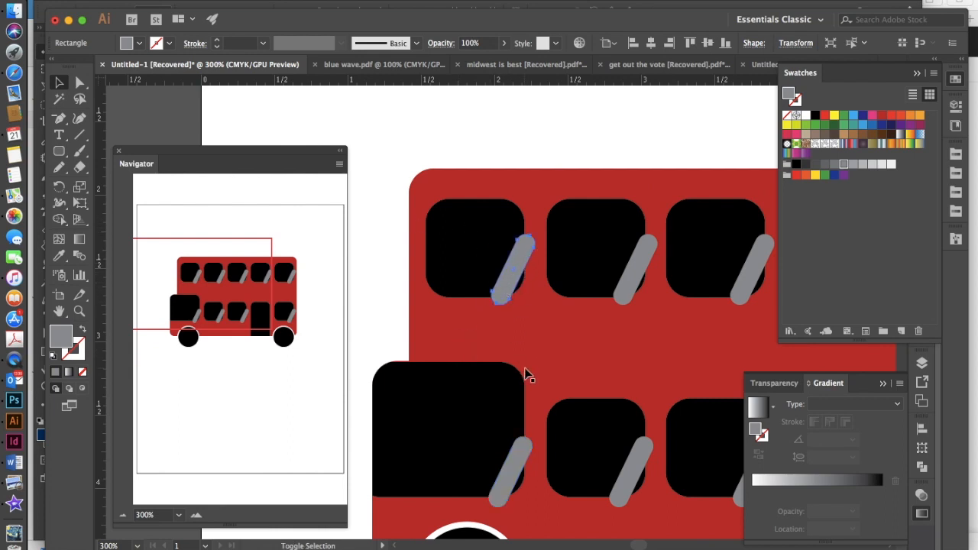
pyautogui.scroll(1, 536, 353)
pyautogui.scroll(3, 537, 348)
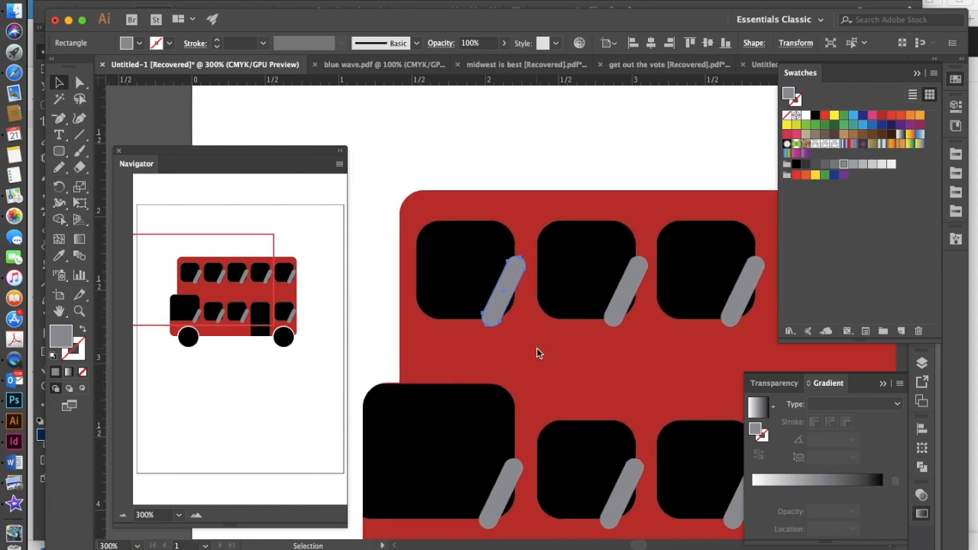
pyautogui.keyDown('shift'); pyautogui.click(464, 305); pyautogui.keyUp('shift')
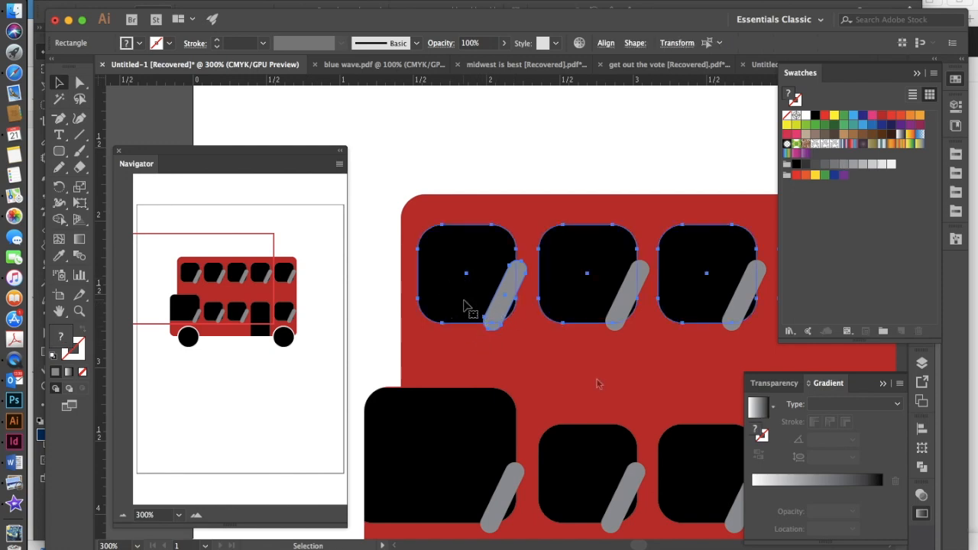
pyautogui.hotkey('shift', 'm')
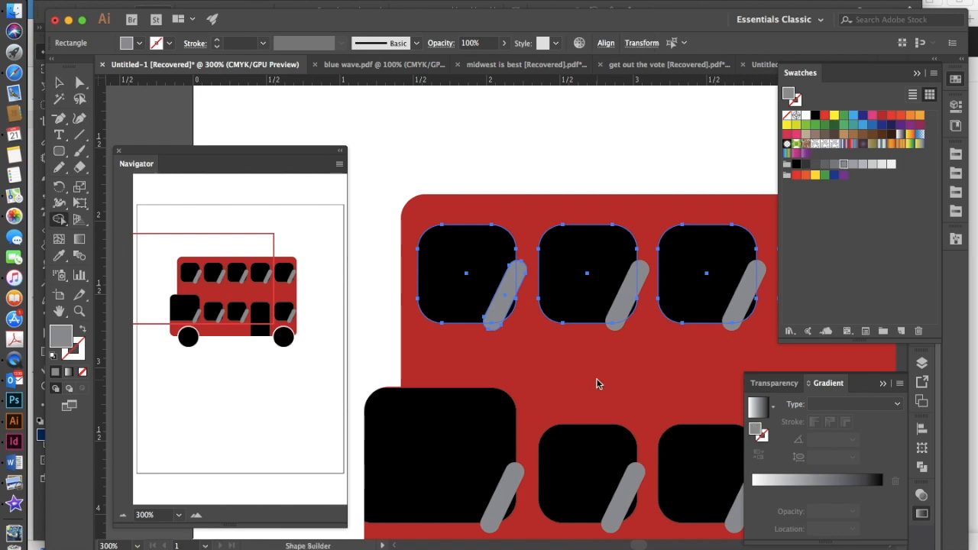
pyautogui.keyDown('alt'); pyautogui.click(520, 275); pyautogui.keyUp('alt')
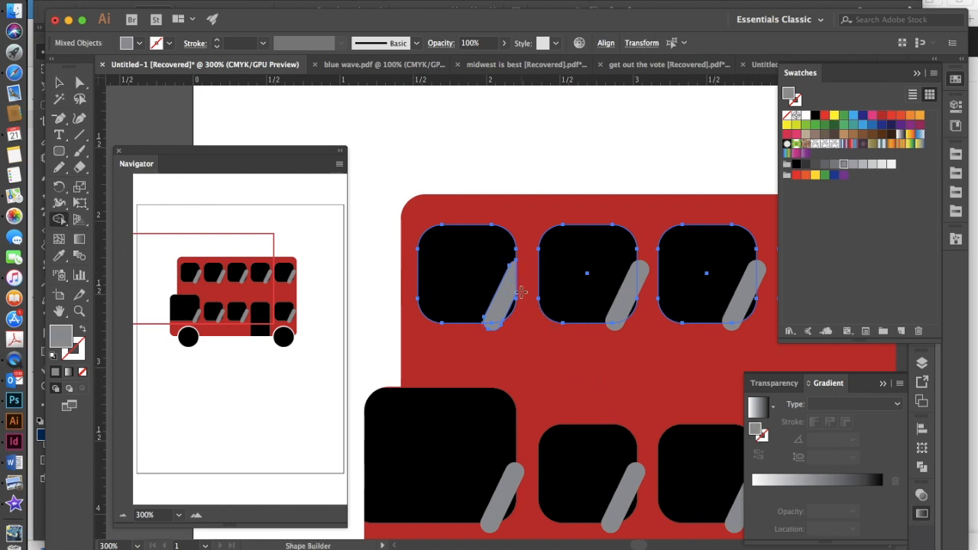
pyautogui.keyDown('alt'); pyautogui.click(489, 327); pyautogui.keyUp('alt')
pyautogui.hscroll(3, 552, 404)
pyautogui.scroll(1, 553, 404)
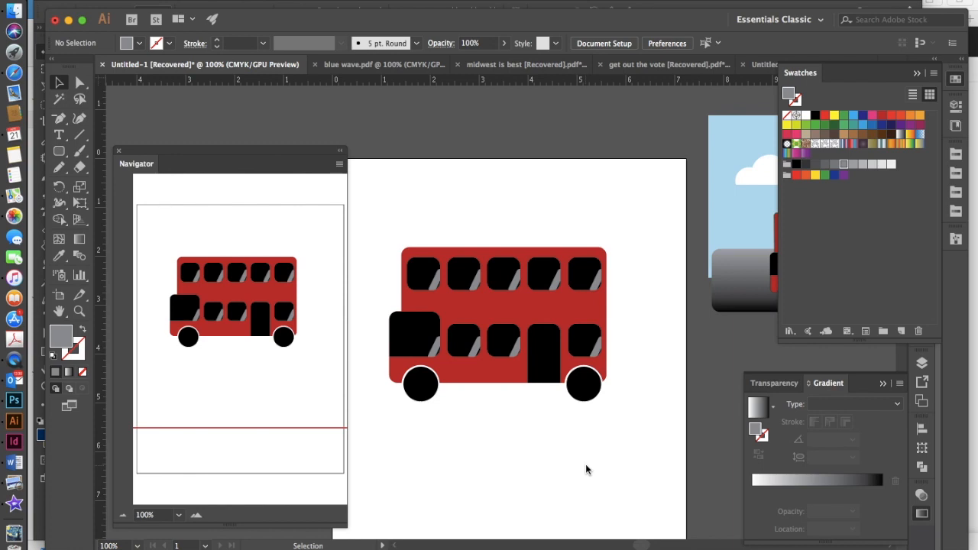
# - Draw a small narrow gray ellipse, tilt it counterclockwise and place it in the lower-left corner of the large front window
pyautogui.moveTo(59, 150); pyautogui.dragTo(101, 190)
pyautogui.moveTo(392, 197); pyautogui.dragTo(396, 212)
pyautogui.press('e')
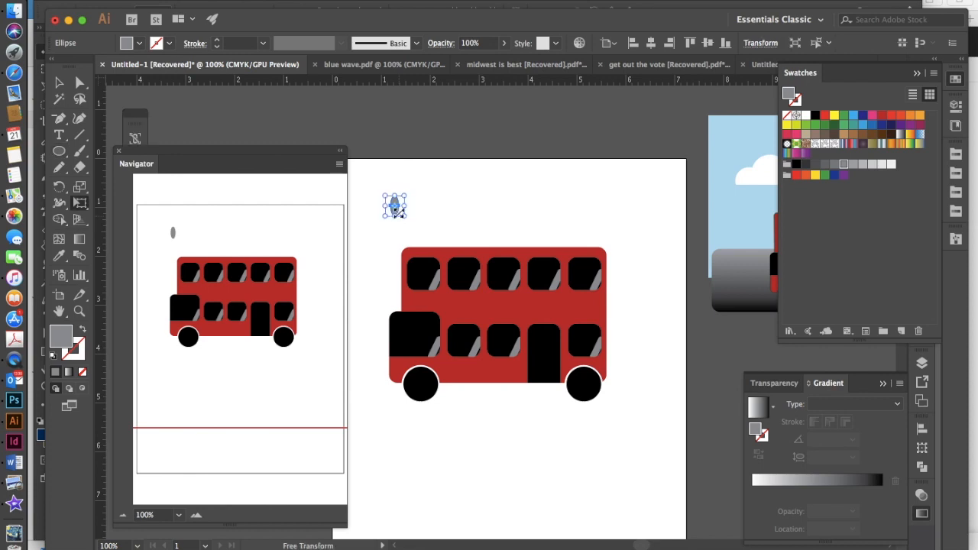
pyautogui.moveTo(375, 187); pyautogui.dragTo(365, 200)
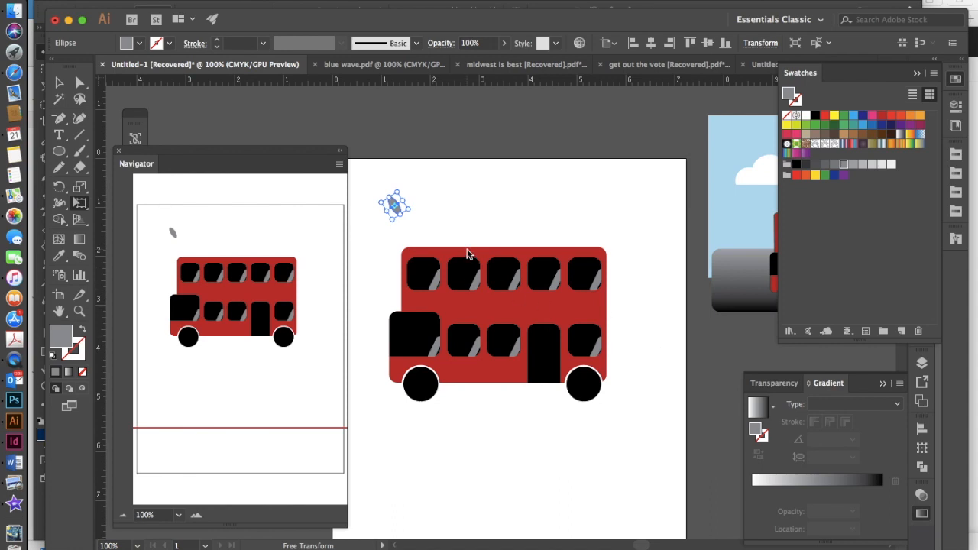
pyautogui.press('v')
pyautogui.moveTo(399, 214); pyautogui.dragTo(411, 359)
pyautogui.click(511, 434)
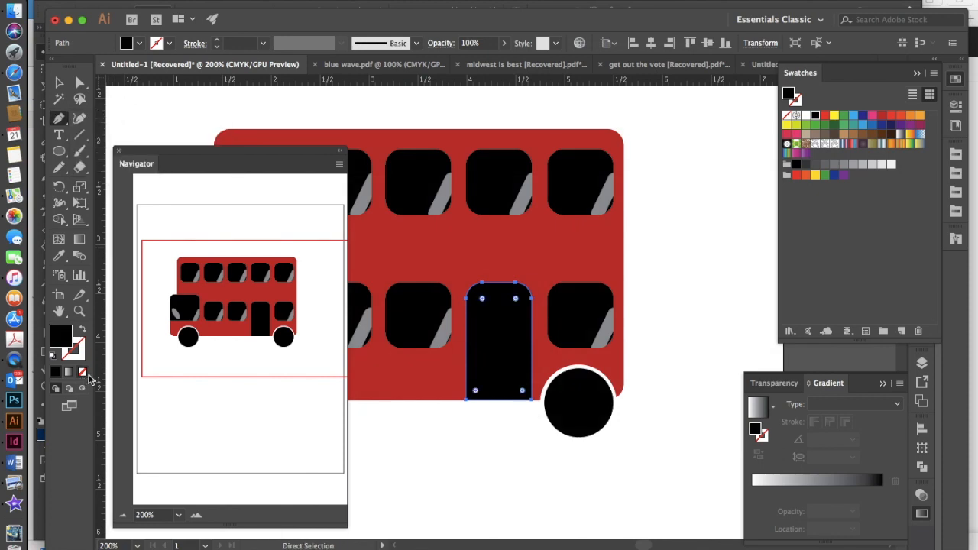
# - With nothing selected, sample the window reflection's gray as the fill colour and set the stroke to black
pyautogui.press('v')
pyautogui.click(496, 465)
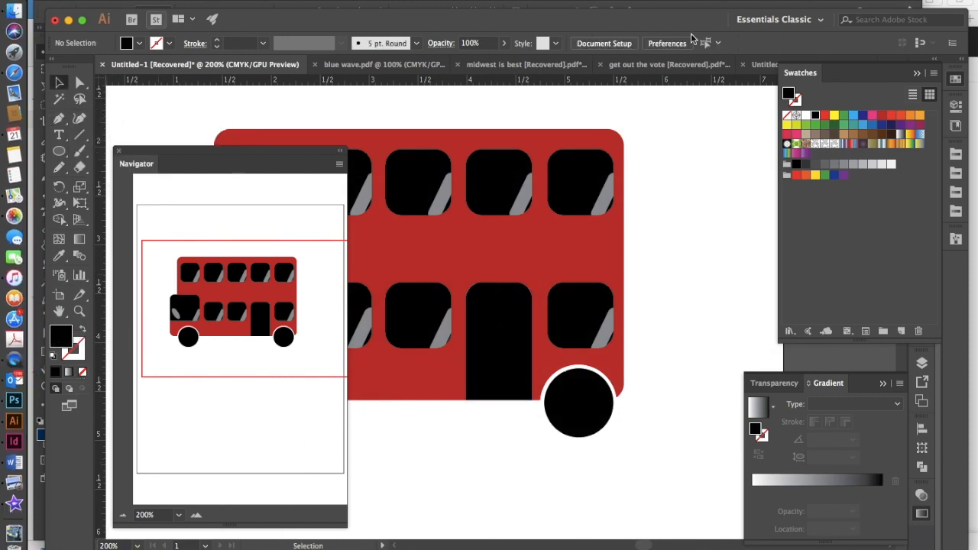
pyautogui.press('i')
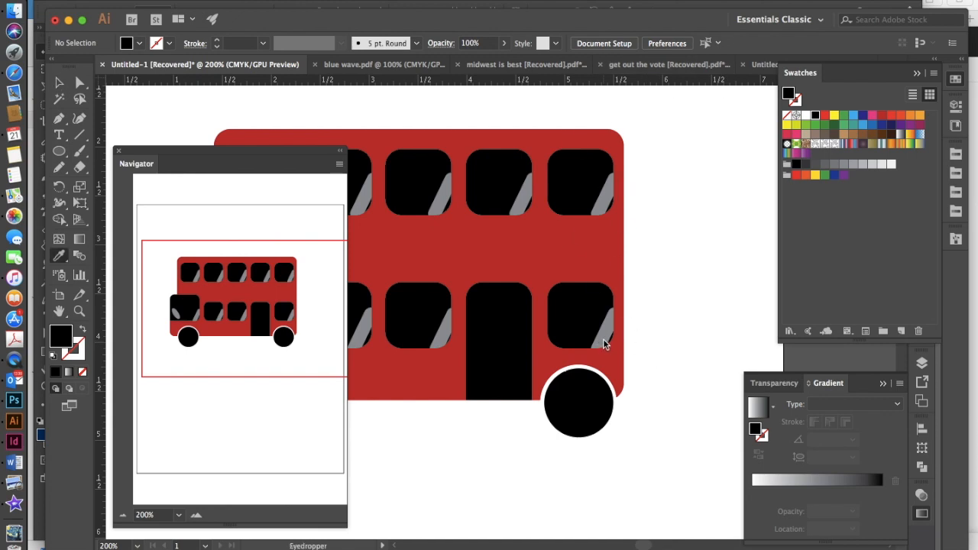
pyautogui.click(604, 345)
pyautogui.press('v')
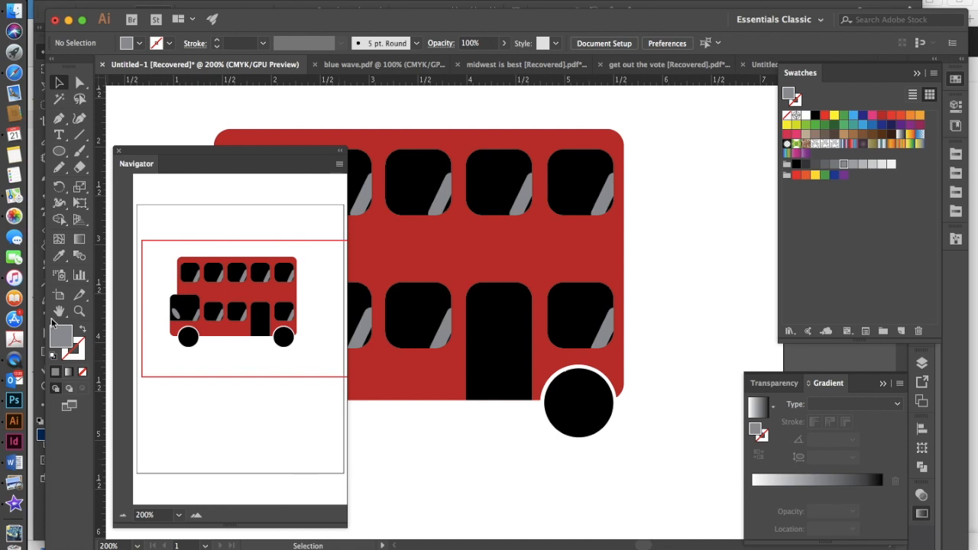
pyautogui.click(82, 356)
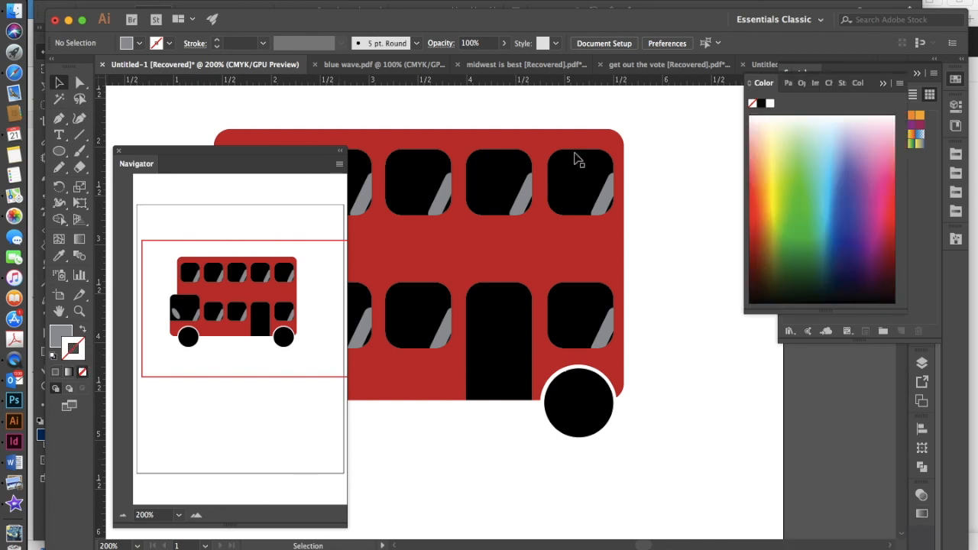
pyautogui.click(761, 103)
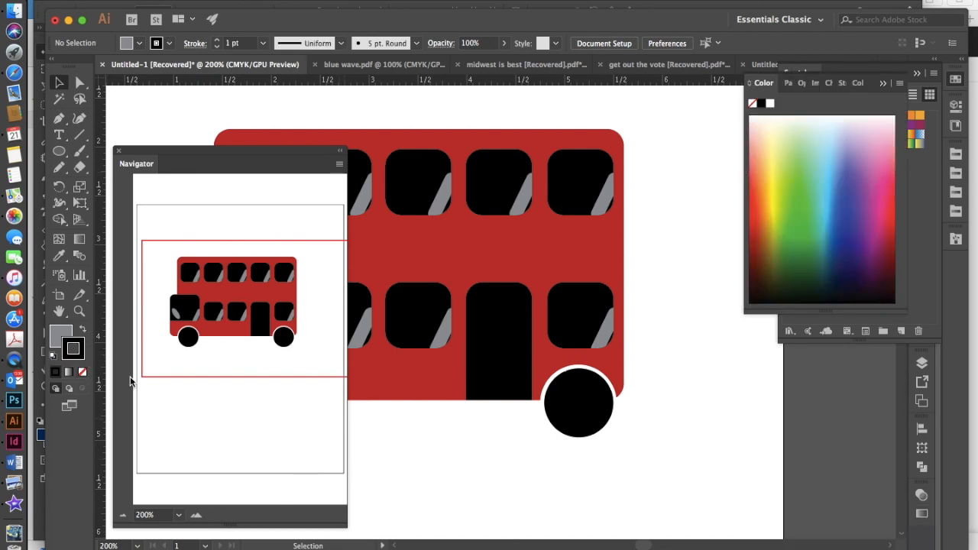
pyautogui.click(61, 335)
# - Draw a closed four-sided gray step with the Pen tool at the door's lower-right corner, tapering to a point beyond the door's lower-left corner
pyautogui.press('p')
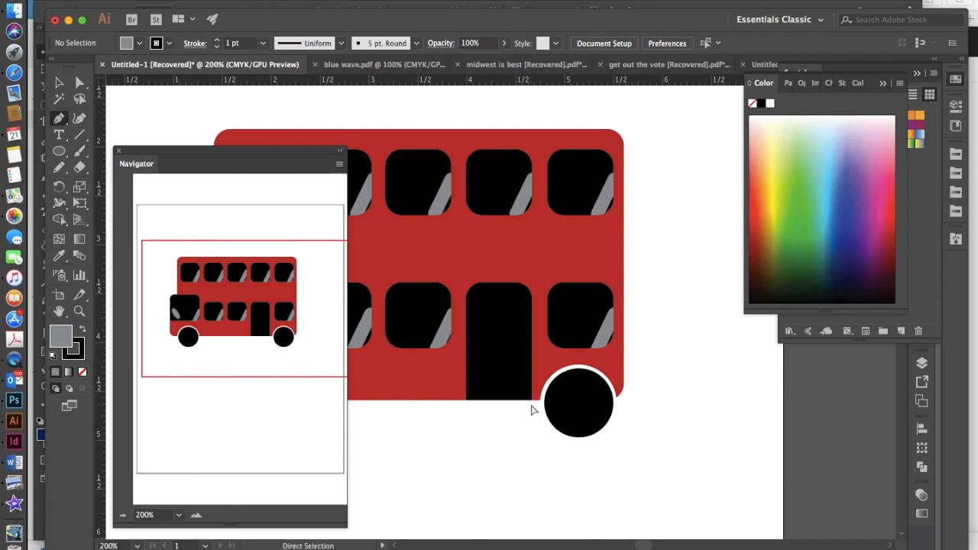
pyautogui.press('super+equal')
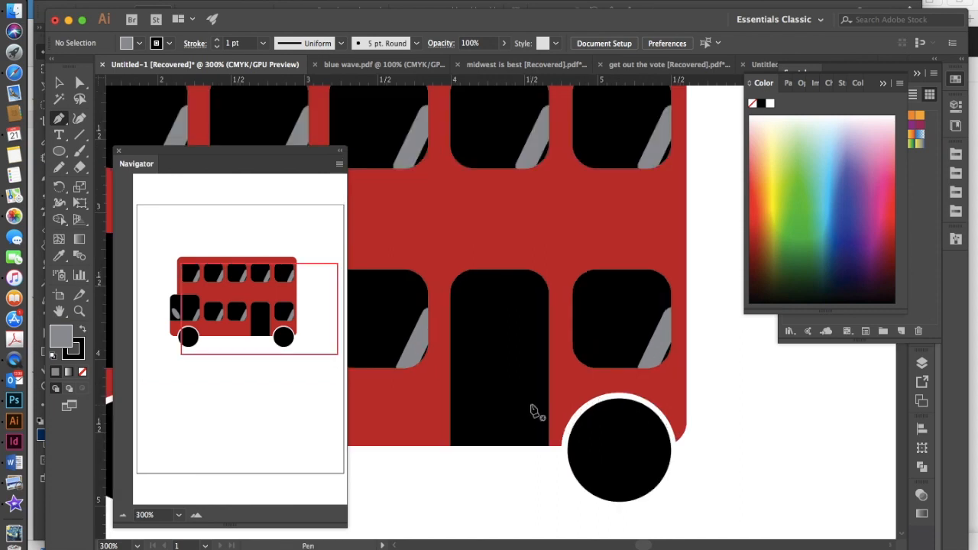
pyautogui.click(550, 467)
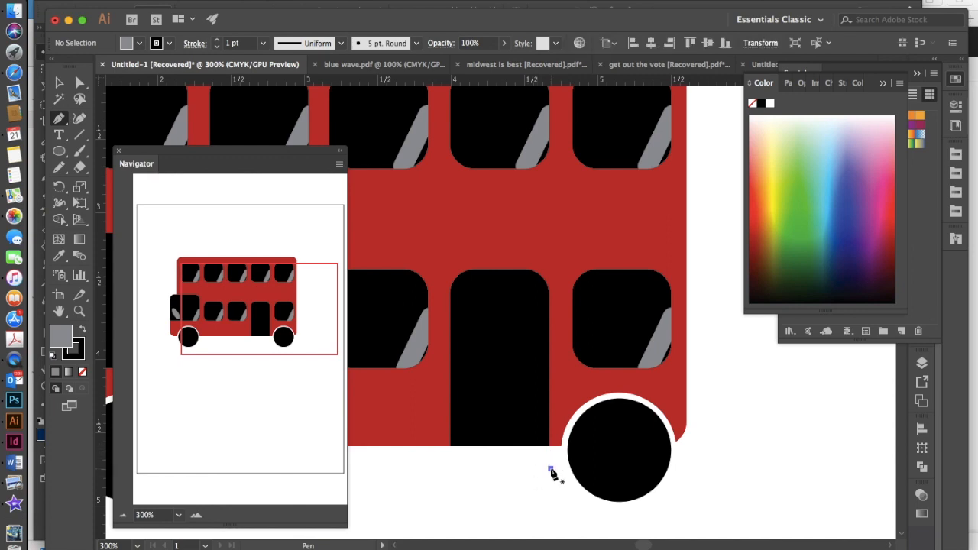
pyautogui.click(551, 413)
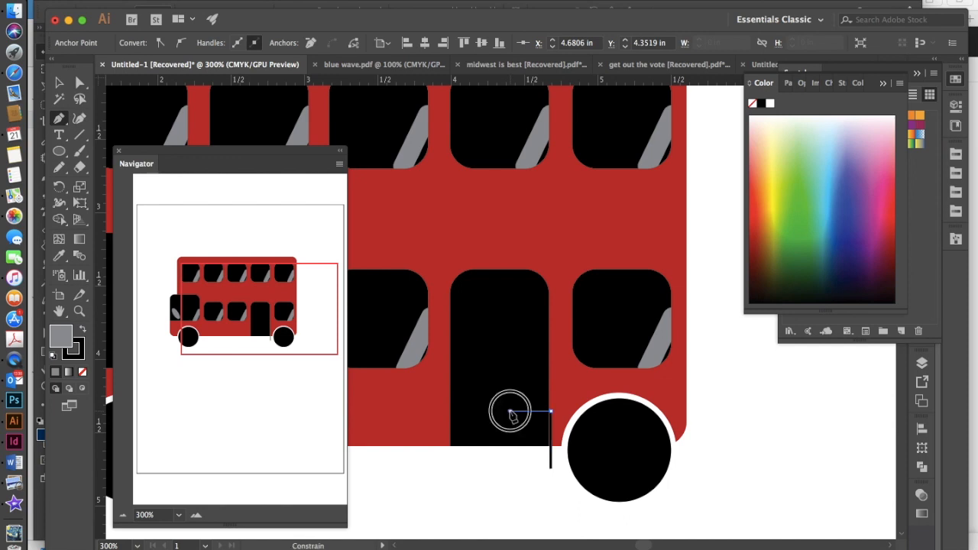
pyautogui.click(510, 413)
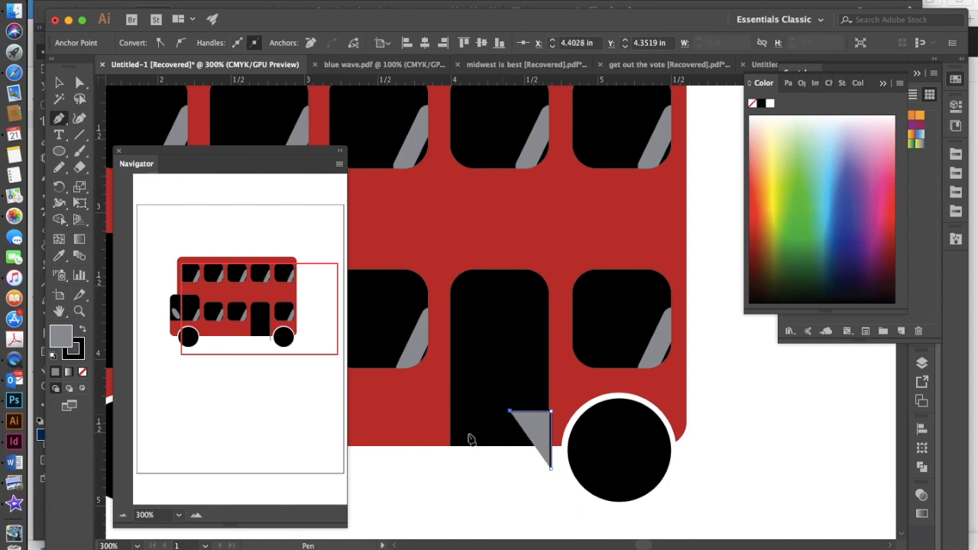
pyautogui.click(421, 463)
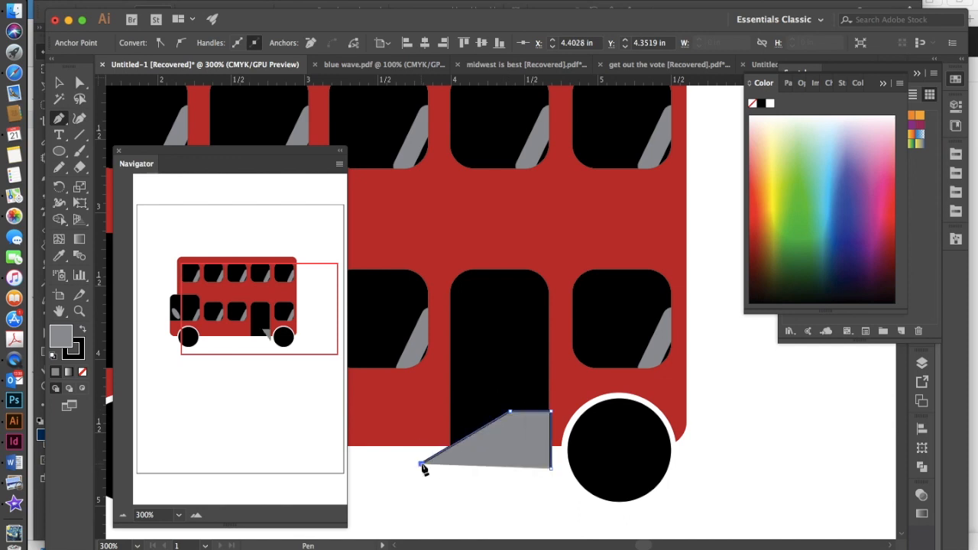
pyautogui.click(549, 469)
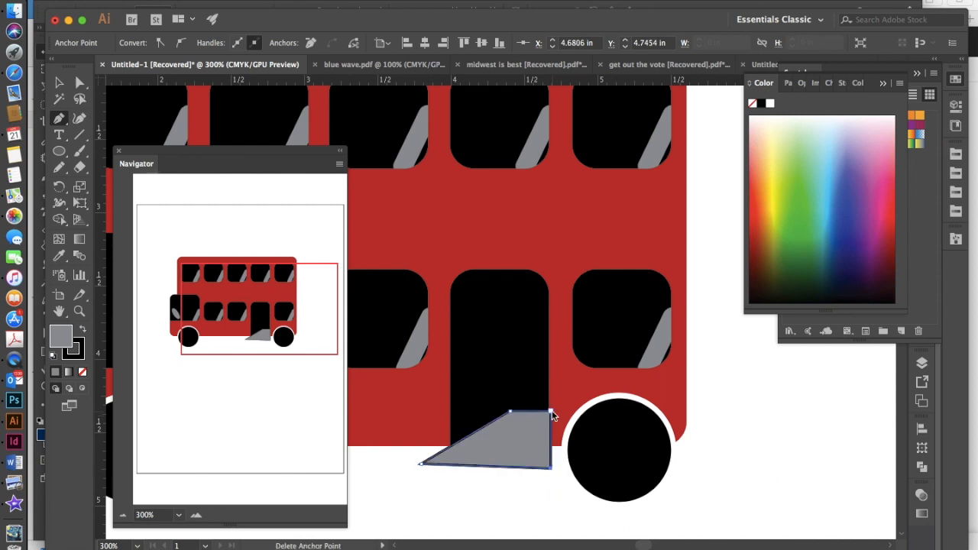
pyautogui.keyDown('super'); pyautogui.click(535, 493); pyautogui.keyUp('super')
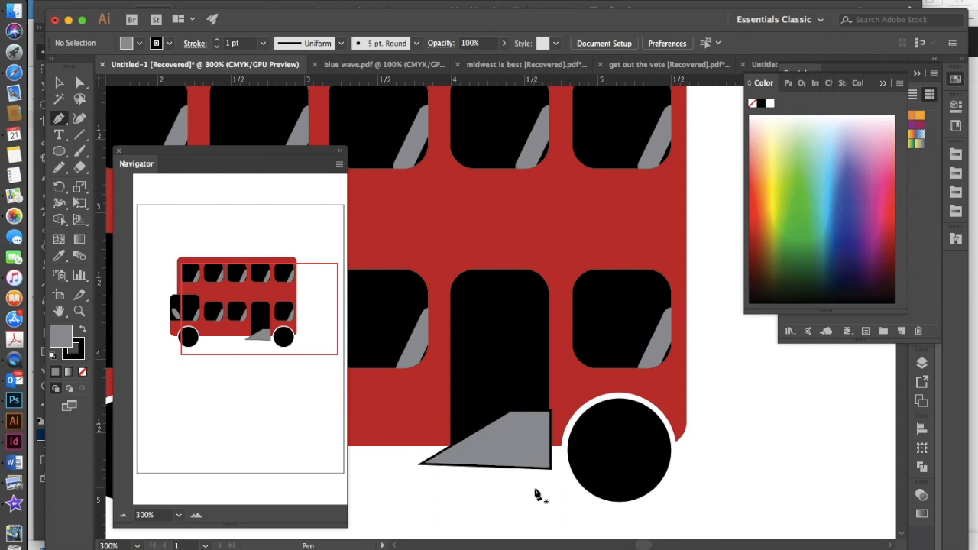
# - Draw a diagonal black line across the first step from its upper-right corner to its left tip, leaving it deselected
pyautogui.click(550, 411)
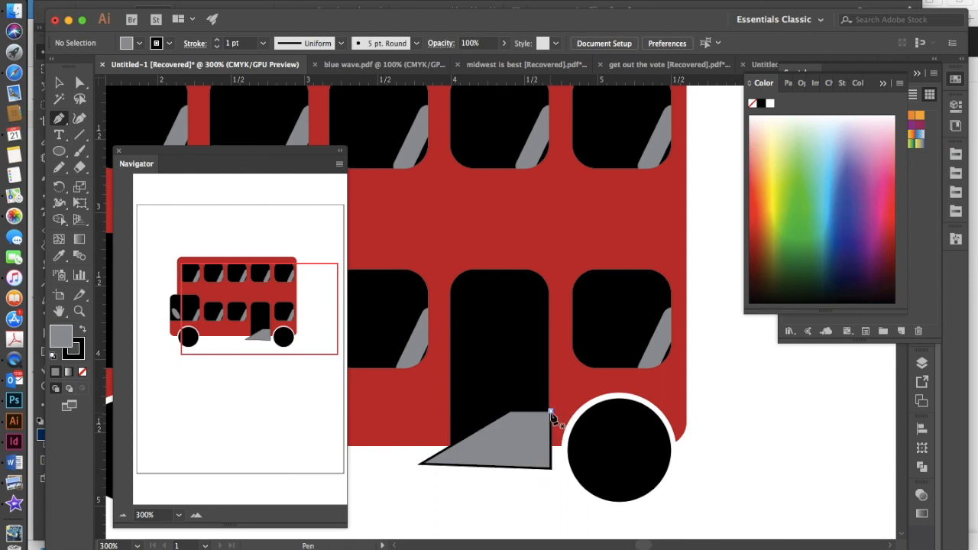
pyautogui.click(421, 465)
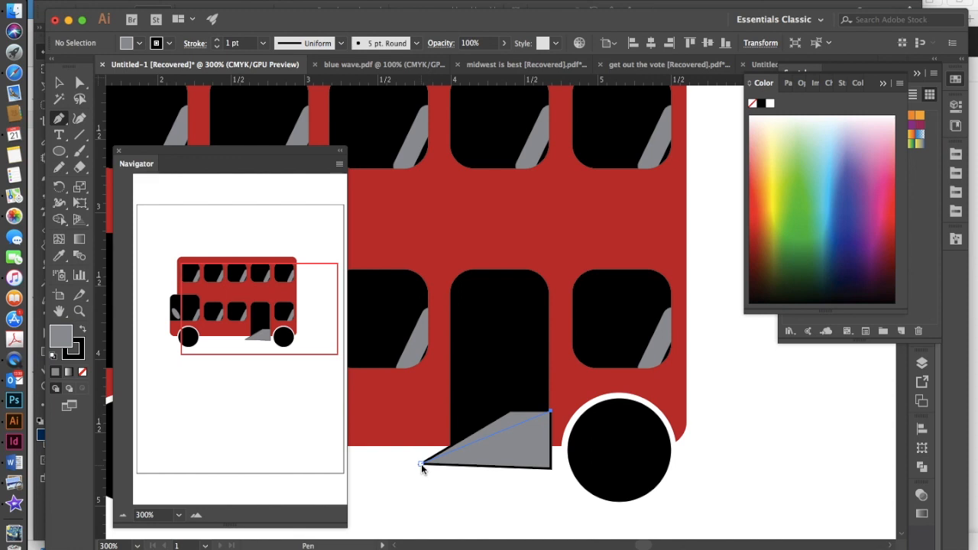
pyautogui.click(421, 463)
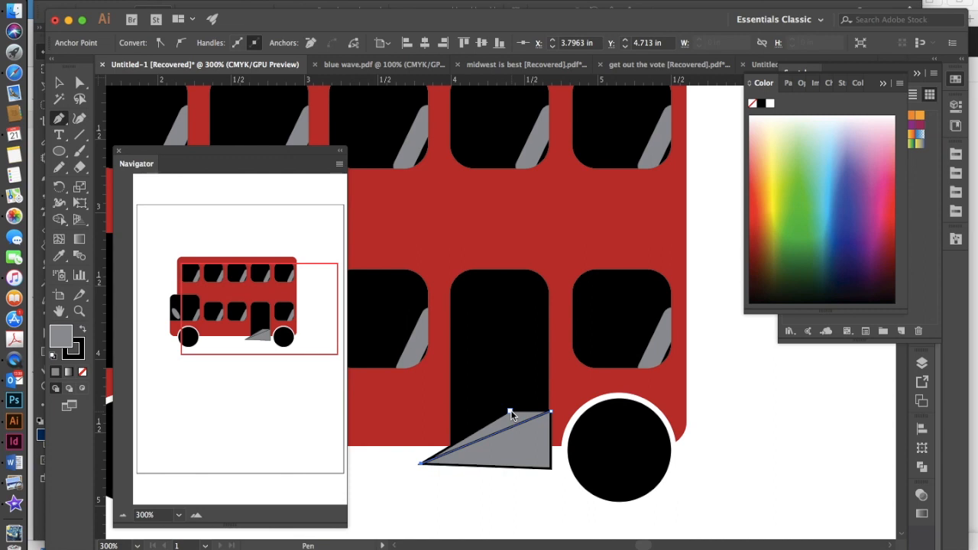
pyautogui.press('v')
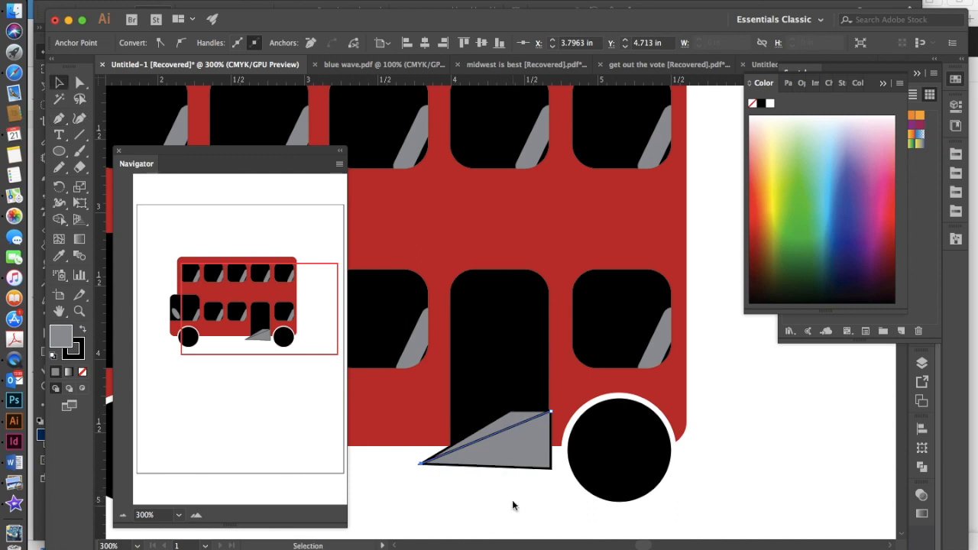
pyautogui.click(512, 500)
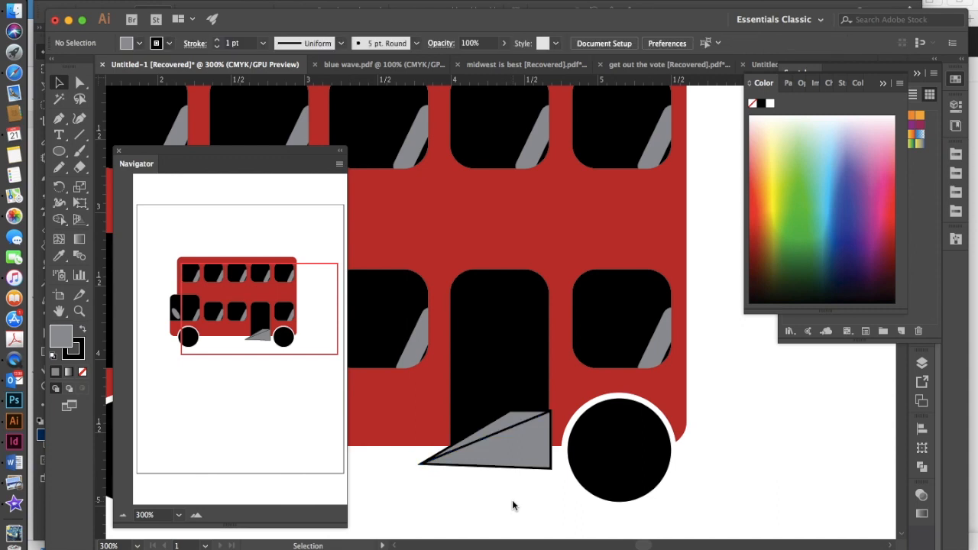
# - Draw a second gray step rising from the first one's upper-left corner and slanting down to a short blunt end past the first step's tip
pyautogui.press('p')
pyautogui.click(509, 411)
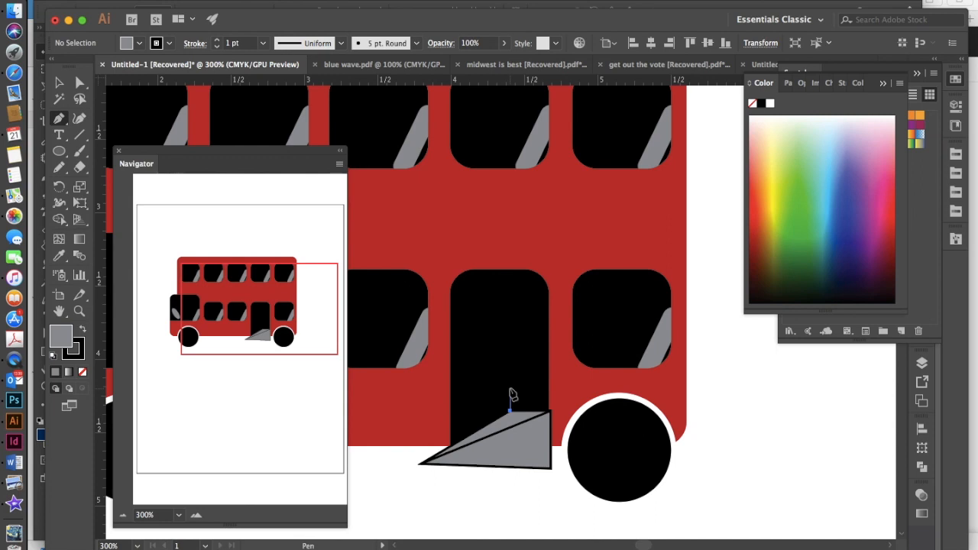
pyautogui.click(510, 391)
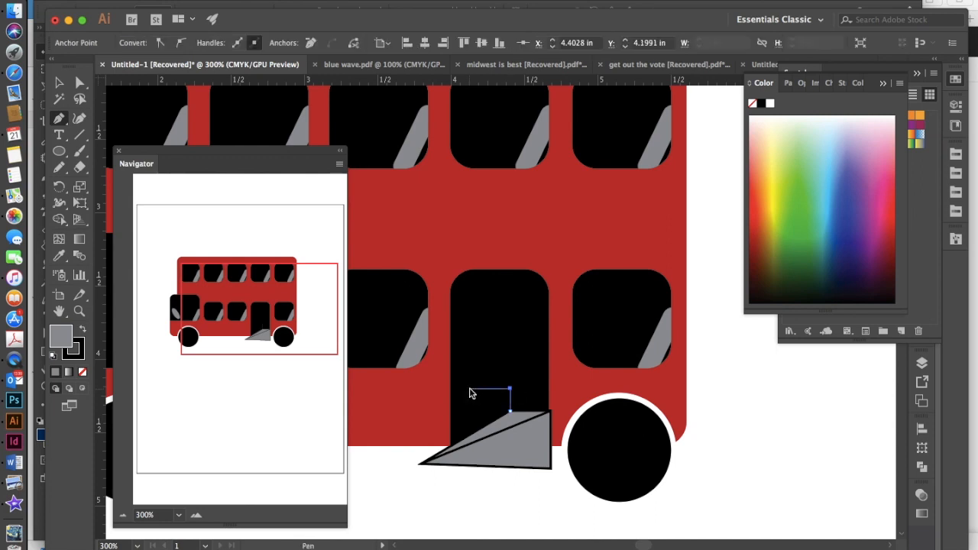
pyautogui.click(474, 390)
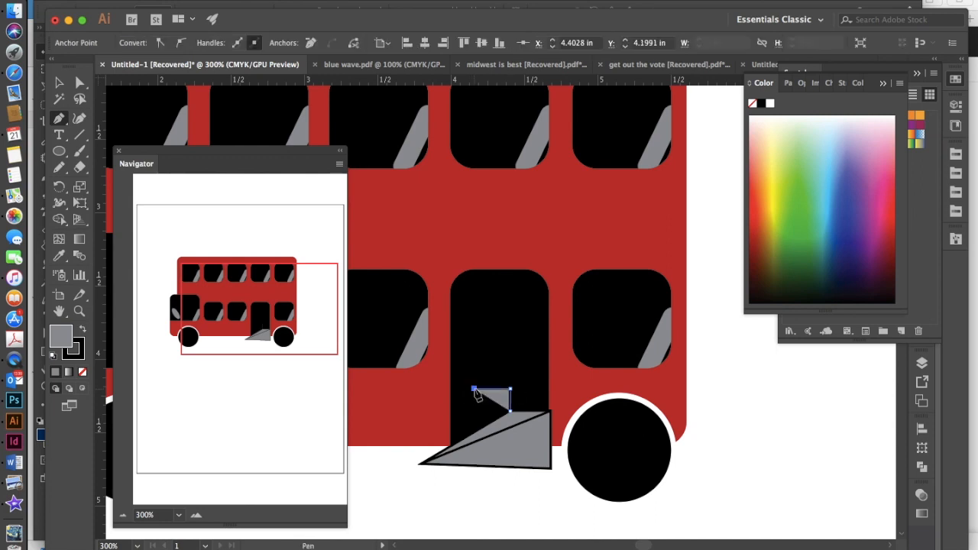
pyautogui.click(420, 463)
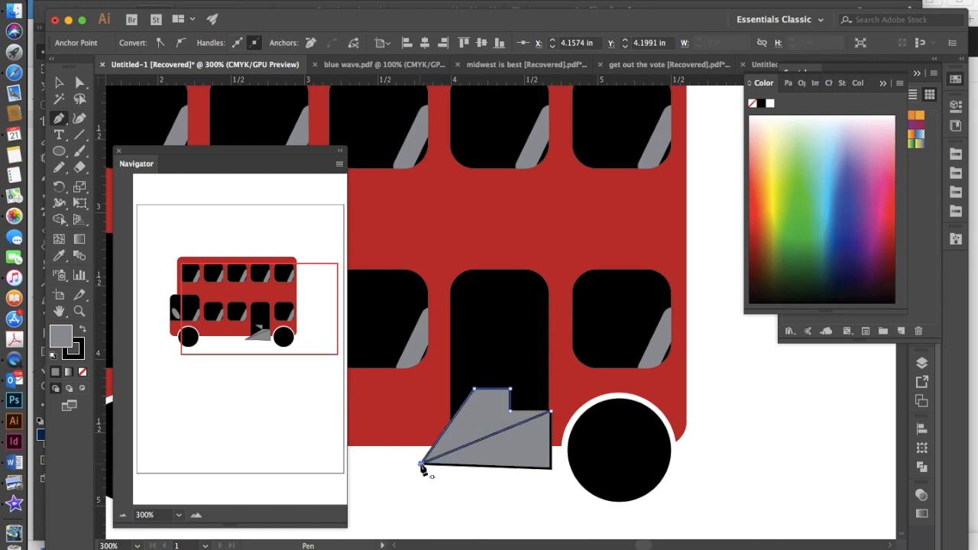
pyautogui.press('super+z')
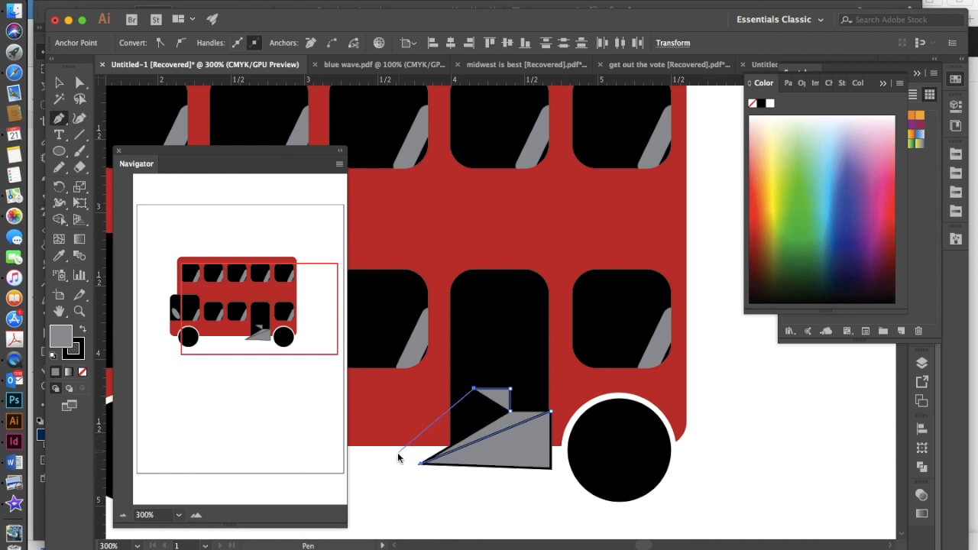
pyautogui.click(396, 454)
pyautogui.click(402, 470)
pyautogui.click(510, 412)
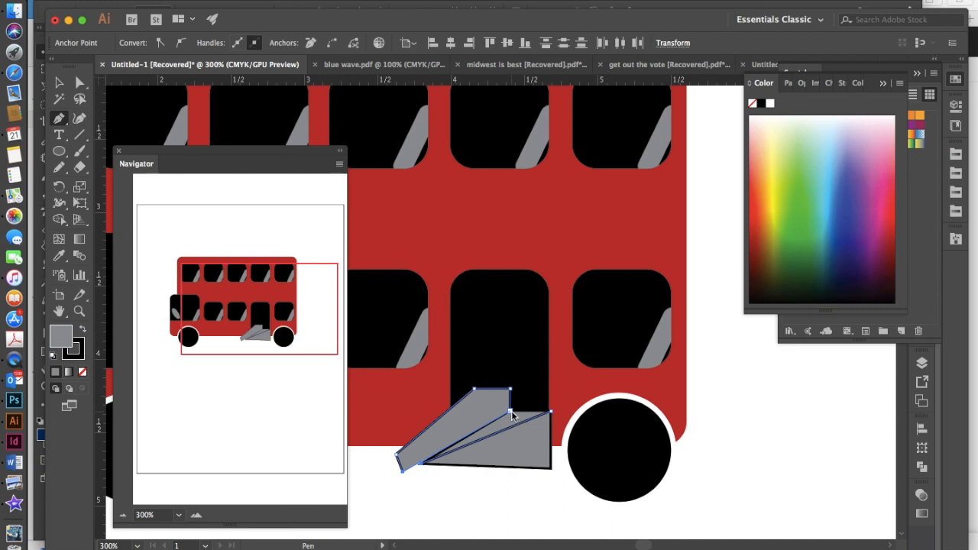
pyautogui.click(511, 411)
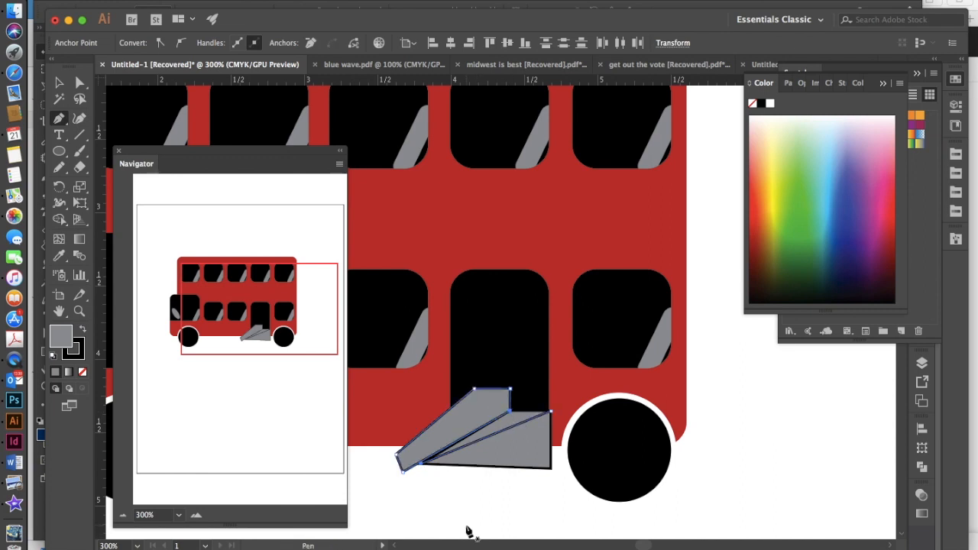
pyautogui.press('v')
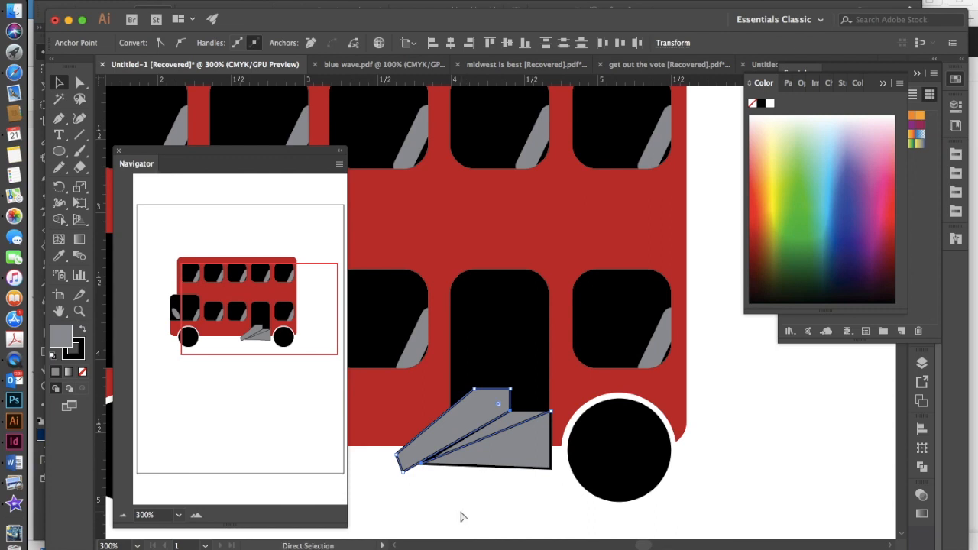
pyautogui.click(463, 517)
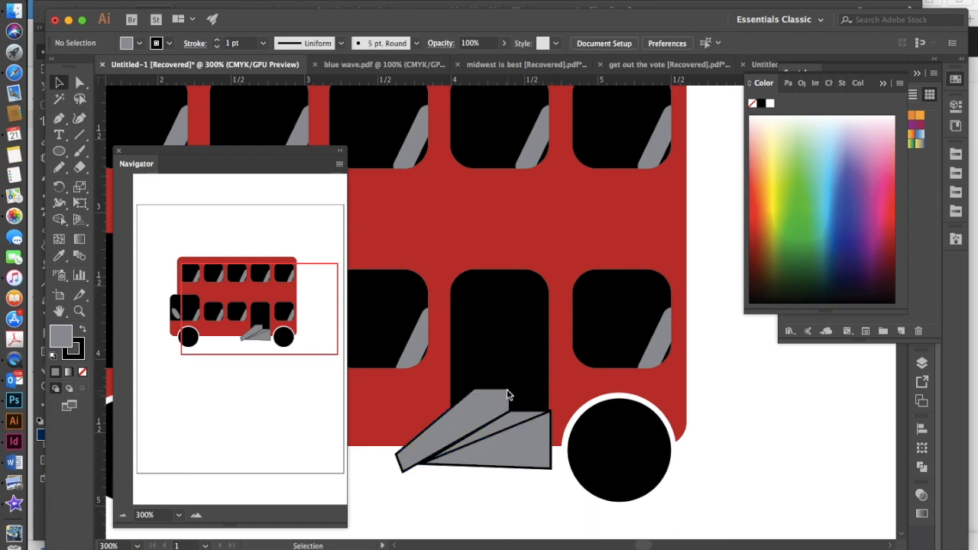
# - Draw a diagonal line on the second step from its upper-right corner to its lower-left end, leaving it deselected
pyautogui.press('p')
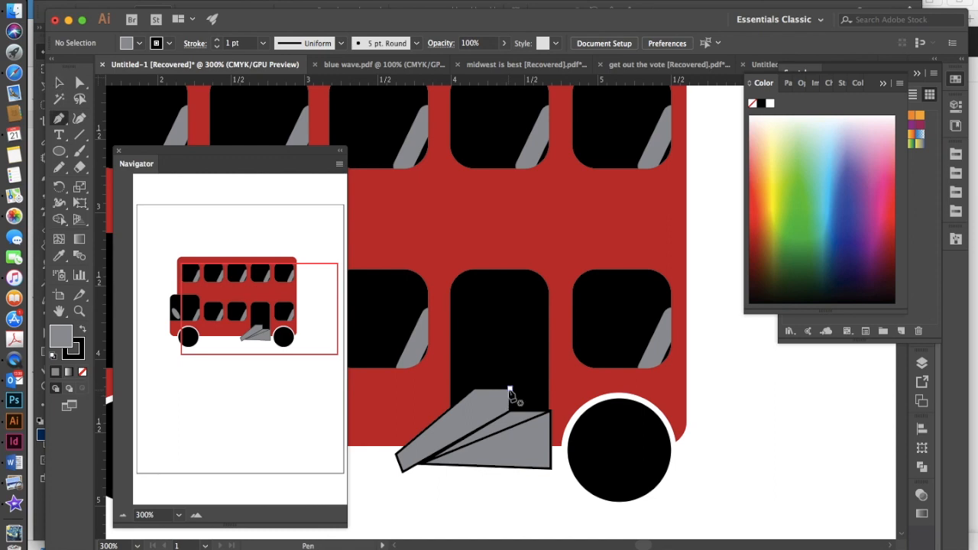
pyautogui.click(510, 390)
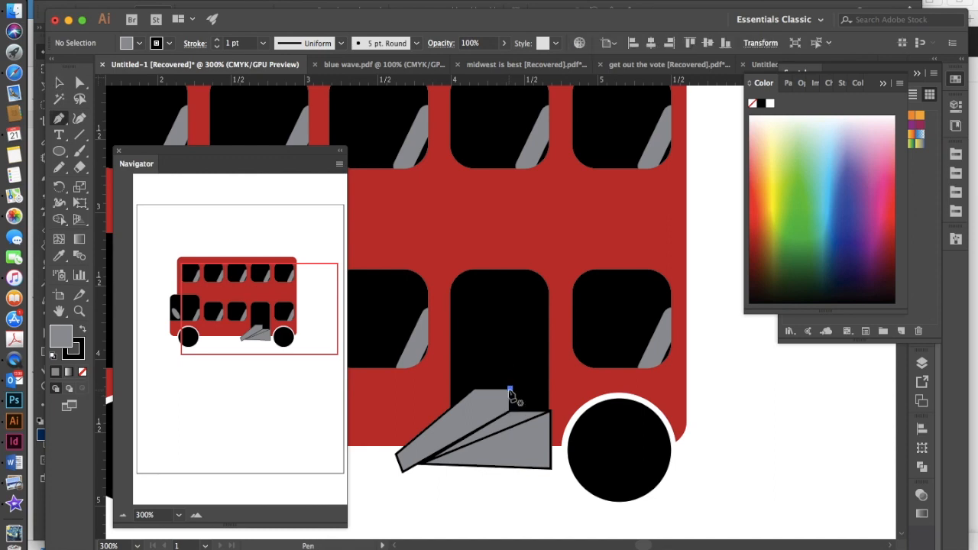
pyautogui.click(404, 470)
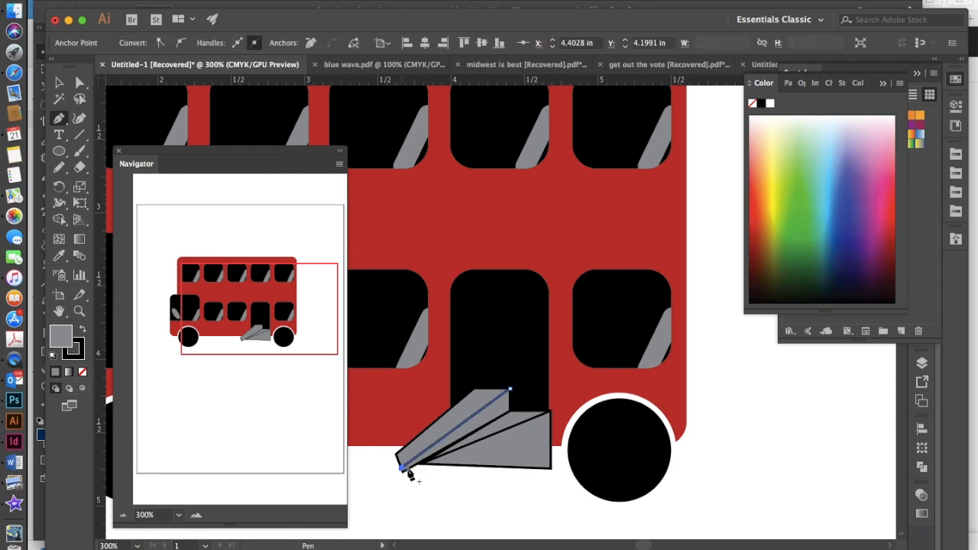
pyautogui.press('v')
pyautogui.click(452, 510)
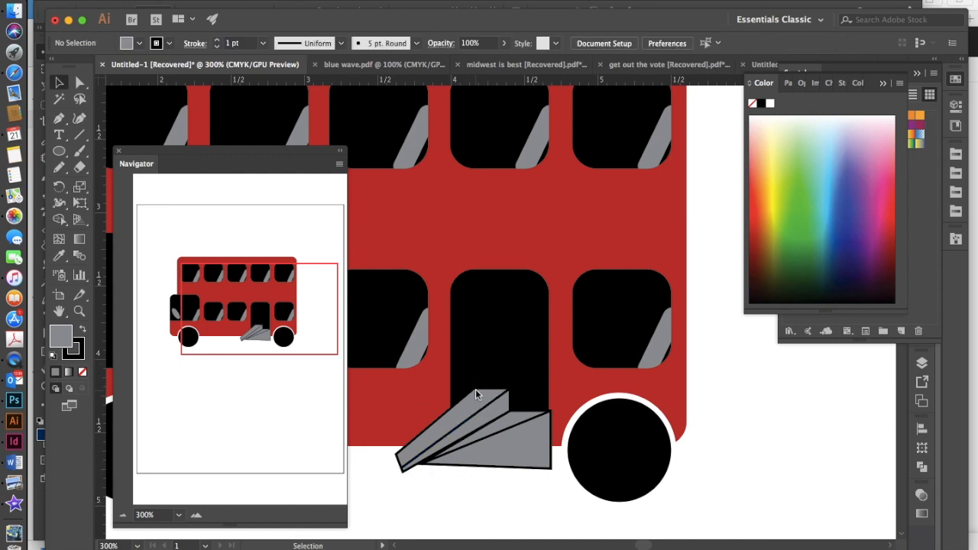
# - Draw a third gray step rising from the second one's upper-left corner past the door's left edge and slanting down to a blunt end
pyautogui.press('p')
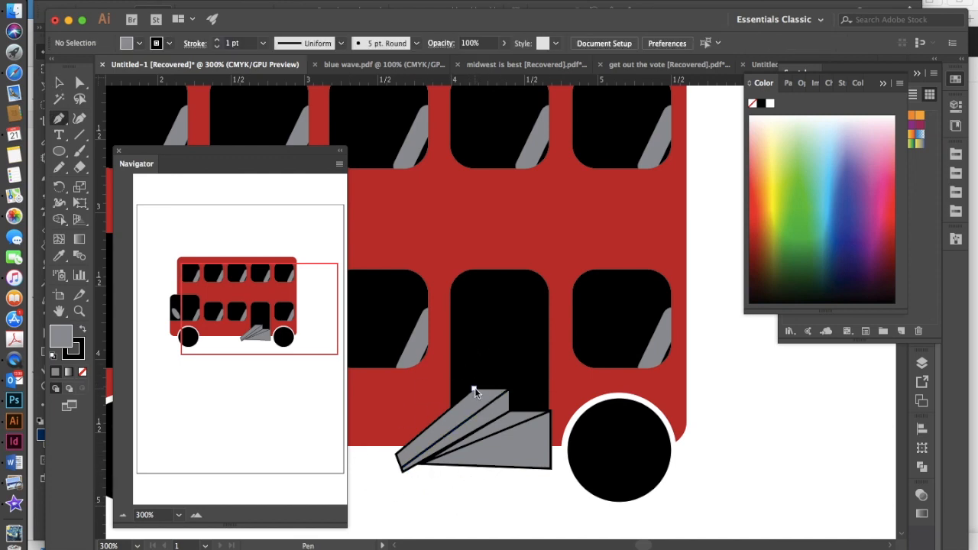
pyautogui.click(474, 388)
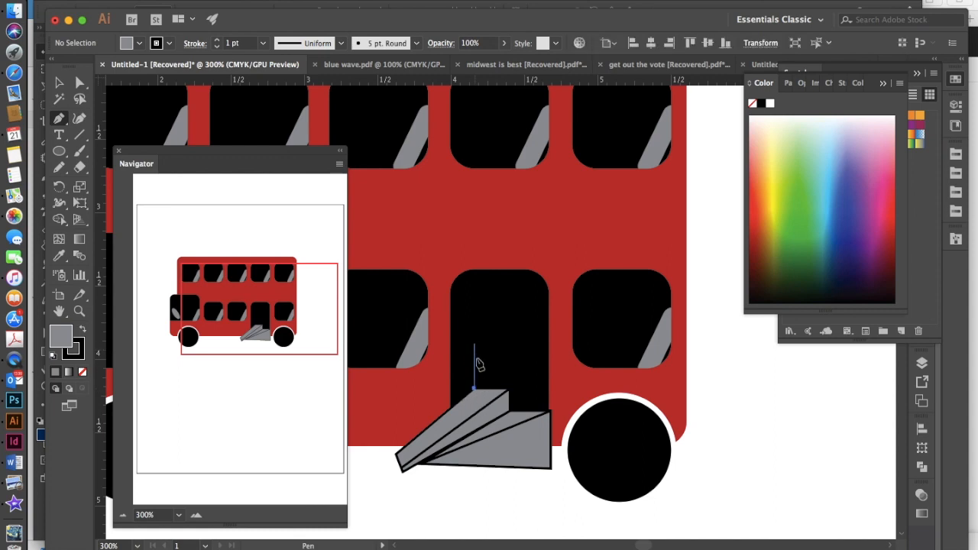
pyautogui.click(474, 373)
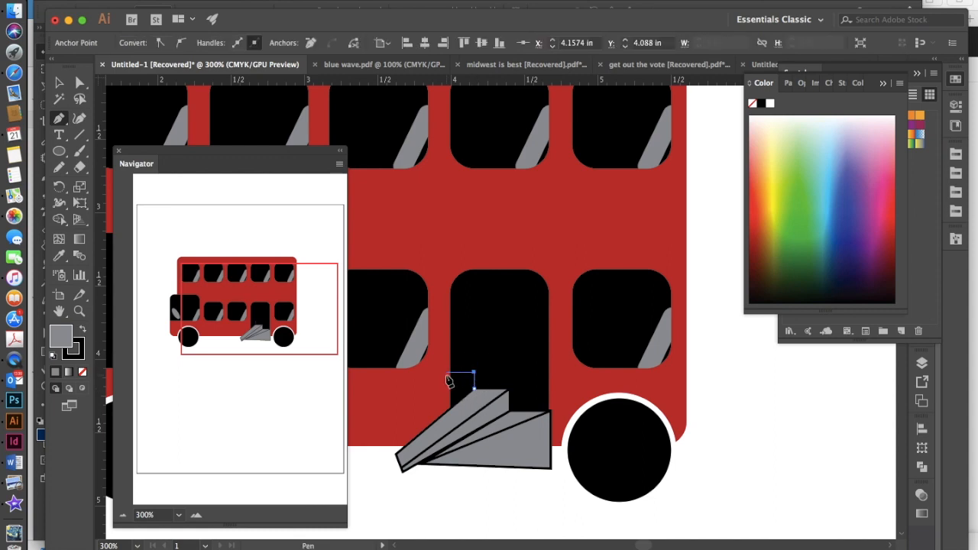
pyautogui.click(445, 373)
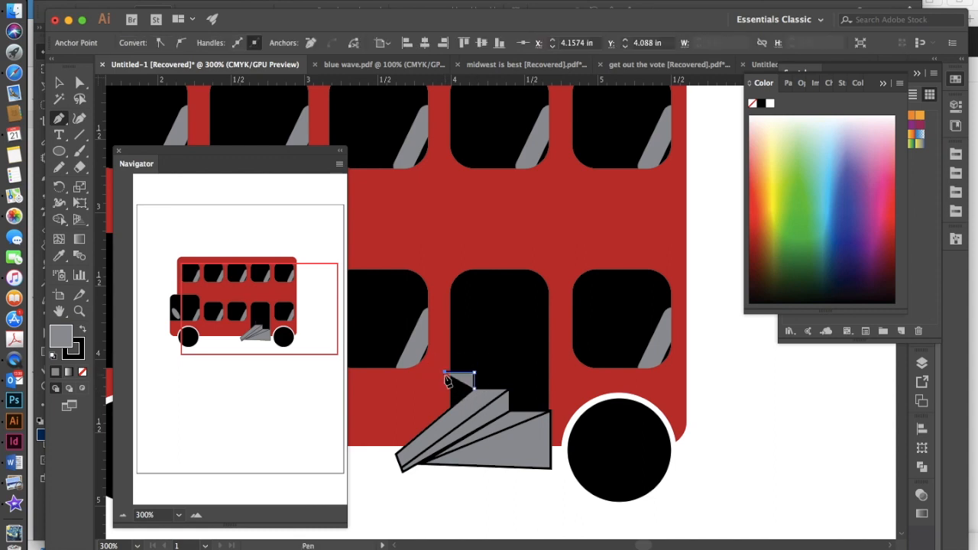
pyautogui.click(391, 442)
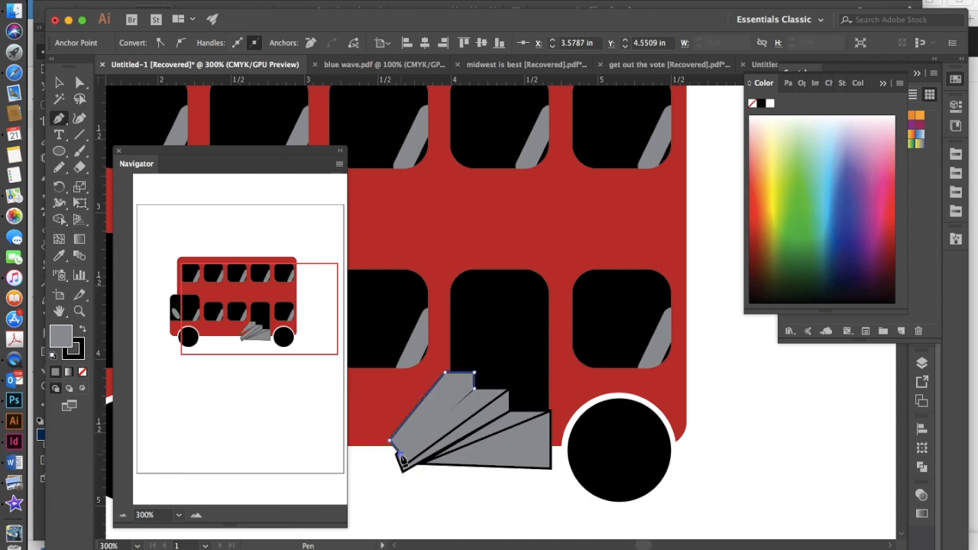
pyautogui.click(474, 387)
pyautogui.keyDown('super'); pyautogui.click(445, 510); pyautogui.keyUp('super')
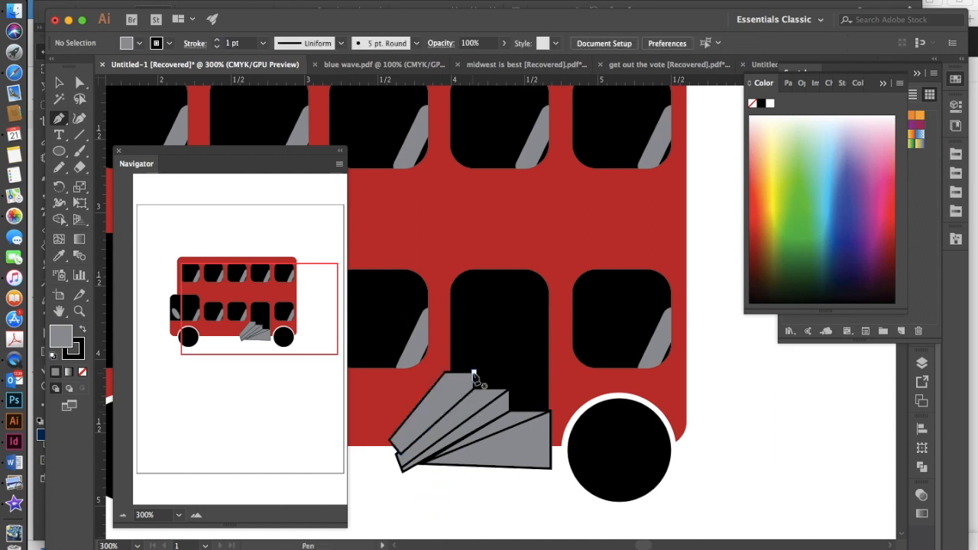
# - Draw a diagonal line on the third step from its upper-right corner to its lower-left end, leaving it deselected
pyautogui.click(473, 374)
pyautogui.click(398, 454)
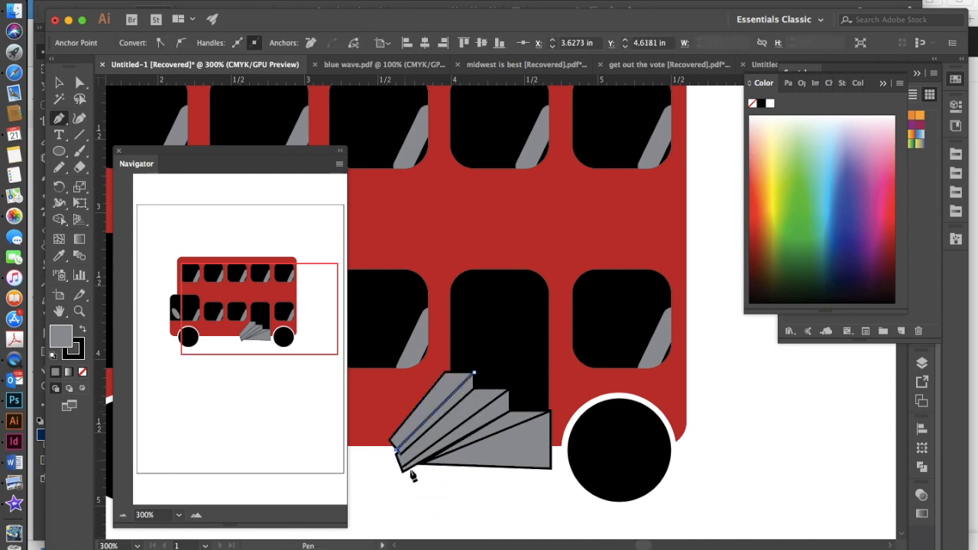
pyautogui.keyDown('super'); pyautogui.click(479, 525); pyautogui.keyUp('super')
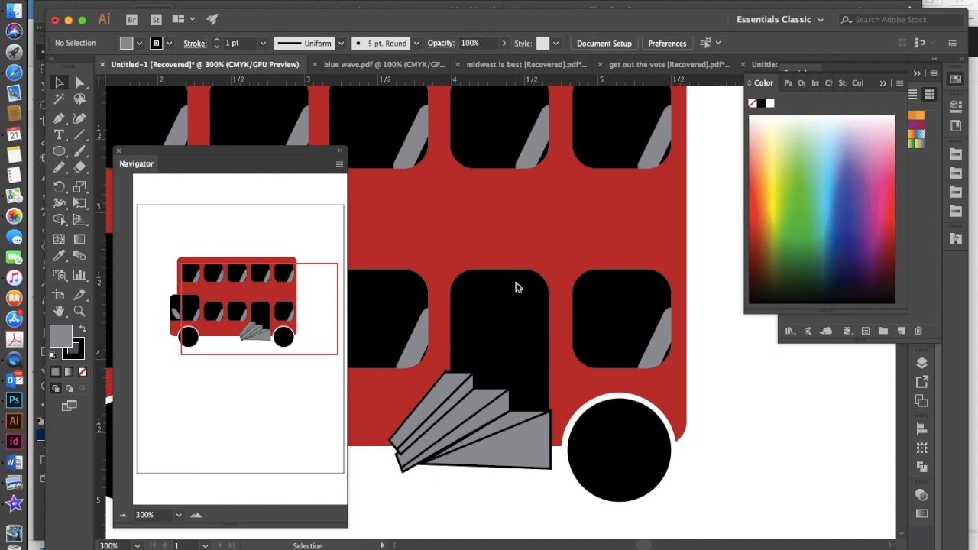
# - Trim away the parts of the three steps that extend outside the door with the Shape Builder tool, and deselect
pyautogui.click(498, 307)
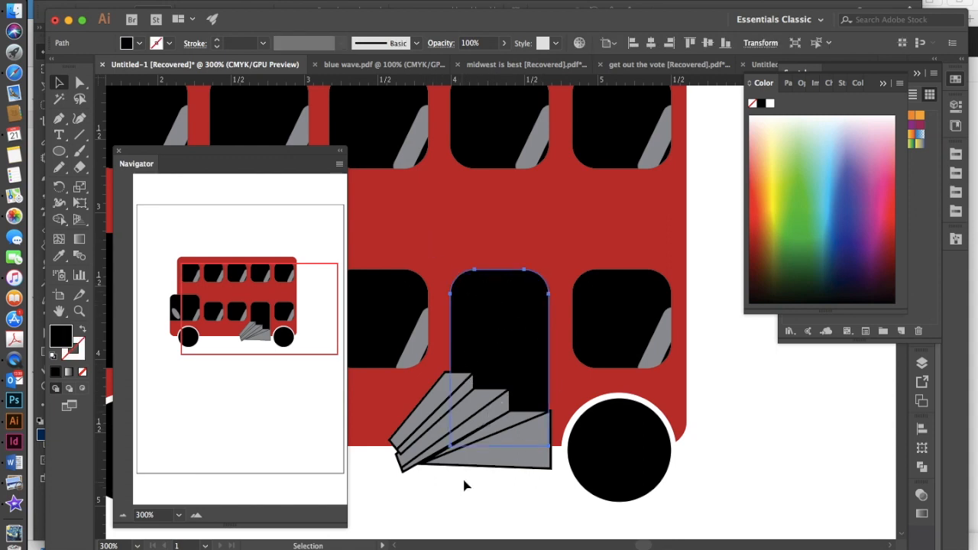
pyautogui.keyDown('shift'); pyautogui.click(442, 409); pyautogui.keyUp('shift')
pyautogui.keyDown('shift'); pyautogui.click(461, 426); pyautogui.keyUp('shift')
pyautogui.keyDown('shift'); pyautogui.click(509, 442); pyautogui.keyUp('shift')
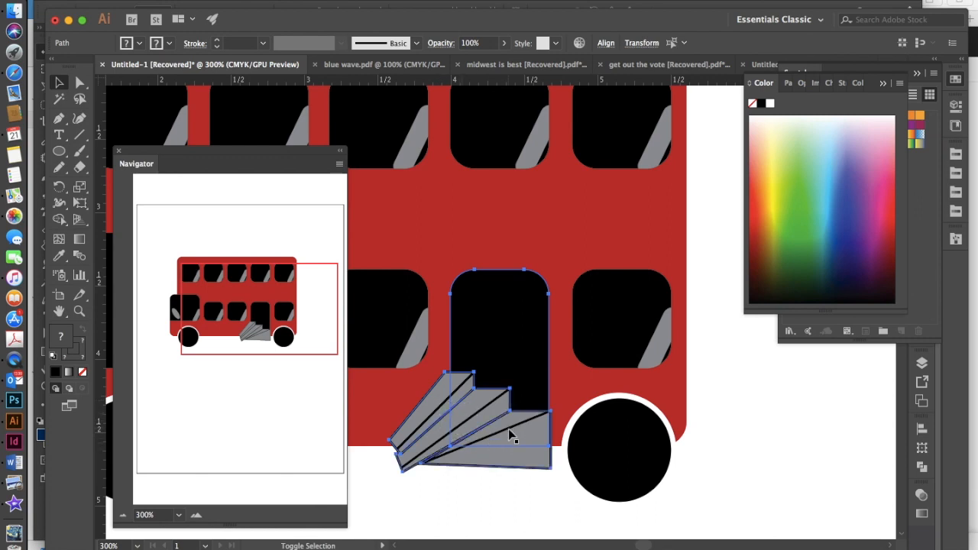
pyautogui.keyDown('shift'); pyautogui.click(459, 391); pyautogui.keyUp('shift')
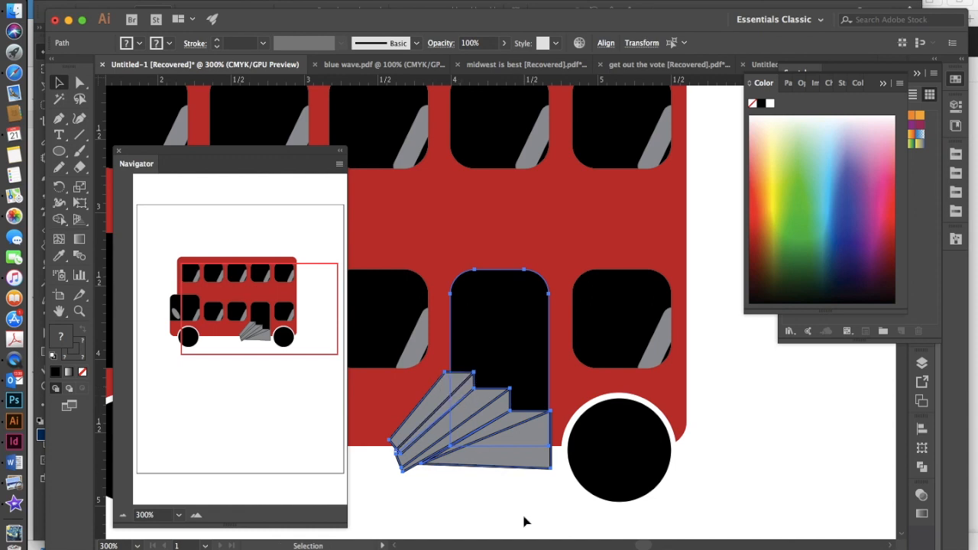
pyautogui.hotkey('shift', 'm')
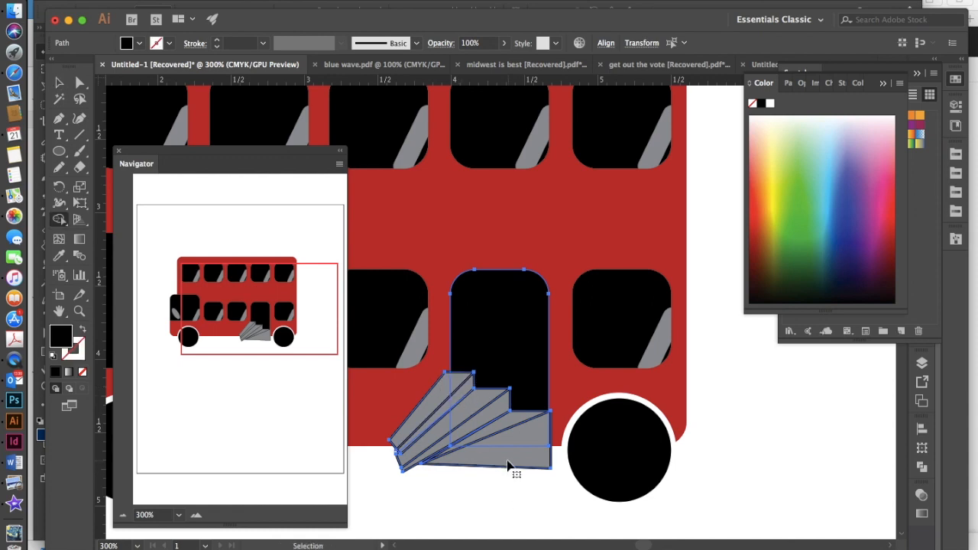
pyautogui.keyDown('alt'); pyautogui.click(504, 463); pyautogui.keyUp('alt')
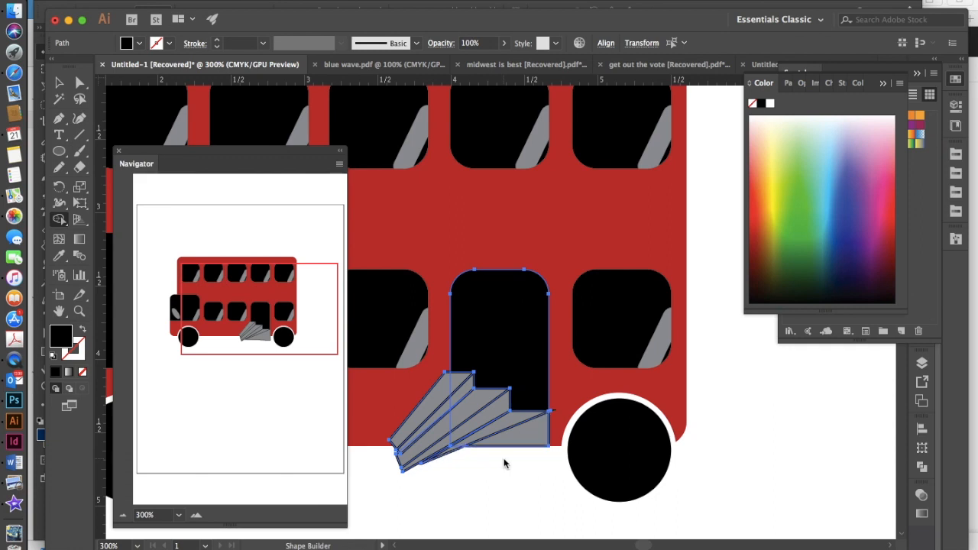
pyautogui.keyDown('alt'); pyautogui.click(443, 452); pyautogui.keyUp('alt')
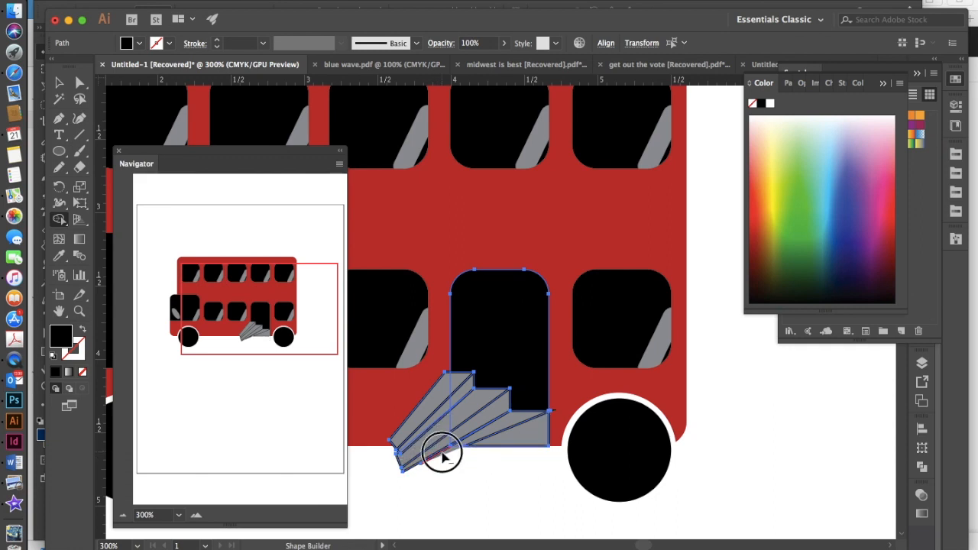
pyautogui.keyDown('alt'); pyautogui.click(438, 447); pyautogui.keyUp('alt')
pyautogui.moveTo(433, 449); pyautogui.dragTo(430, 420)
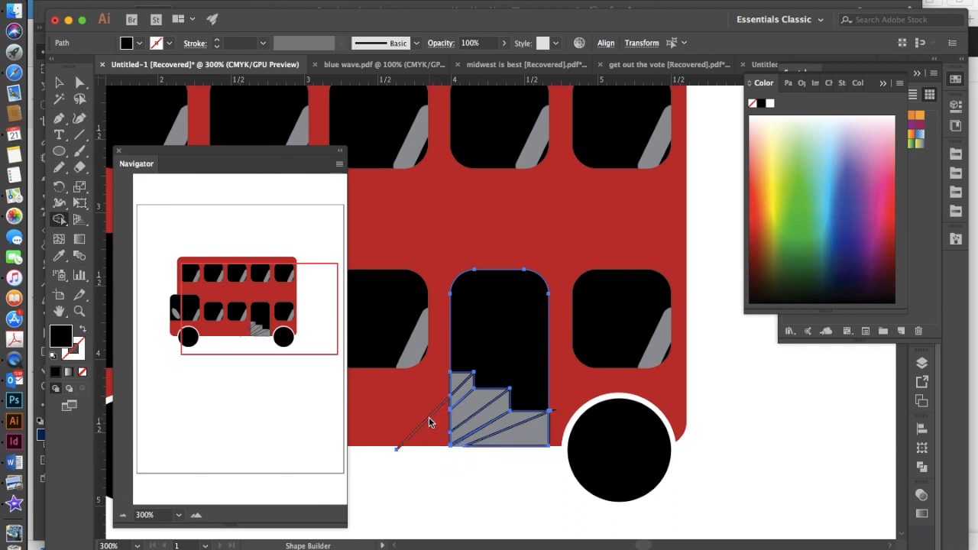
pyautogui.press('v')
pyautogui.press('super+shift+a')
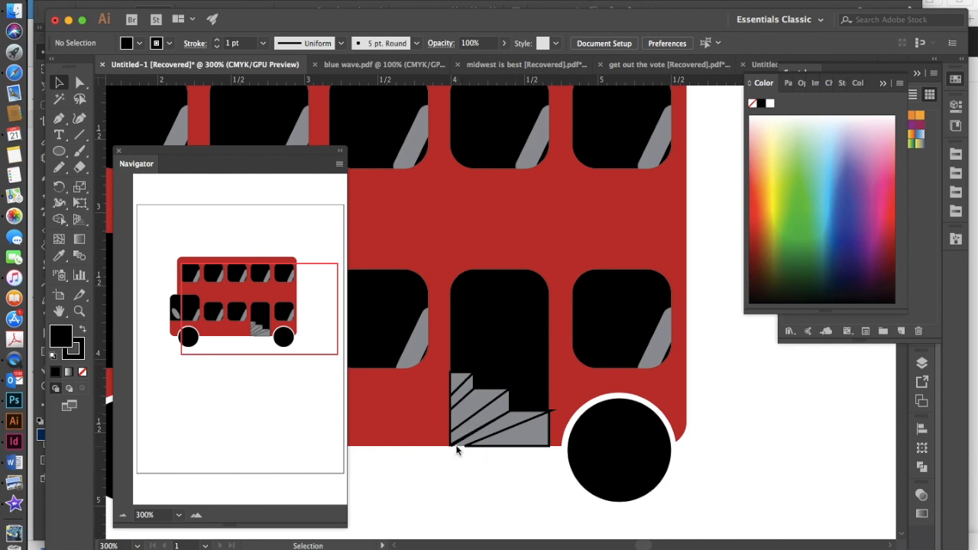
pyautogui.click(521, 438)
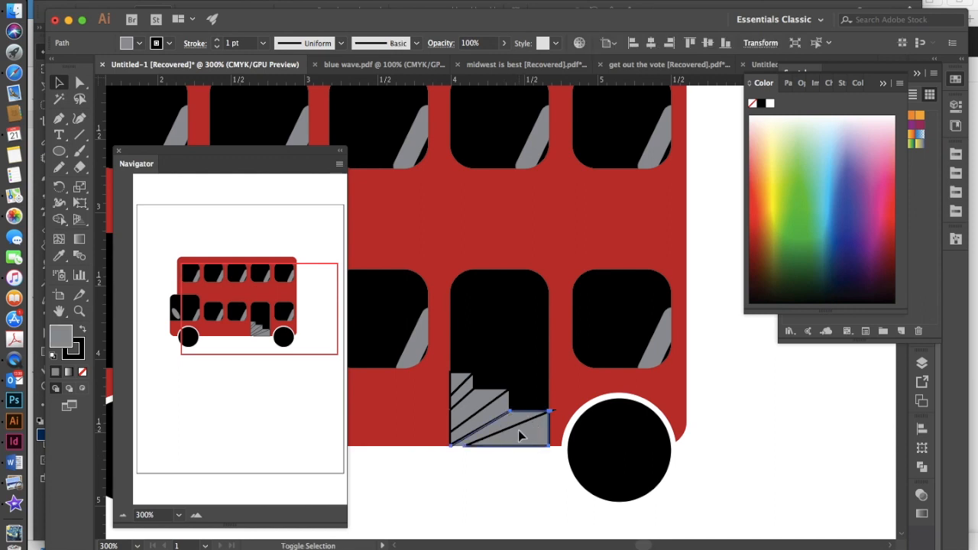
pyautogui.click(521, 465)
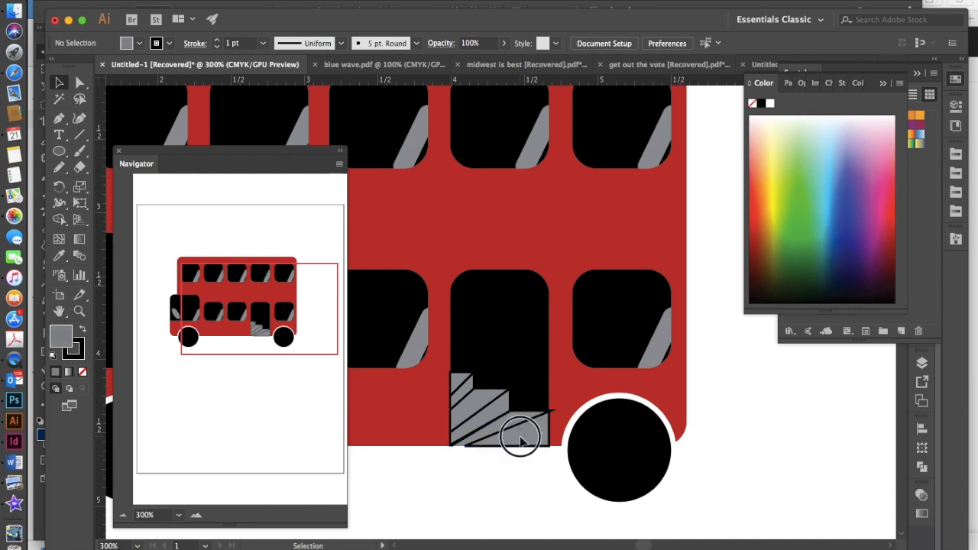
pyautogui.click(520, 435)
pyautogui.press('super+equal')
pyautogui.press('super+equal')
pyautogui.press('super+equal')
pyautogui.keyDown('shift'); pyautogui.click(441, 310); pyautogui.keyUp('shift')
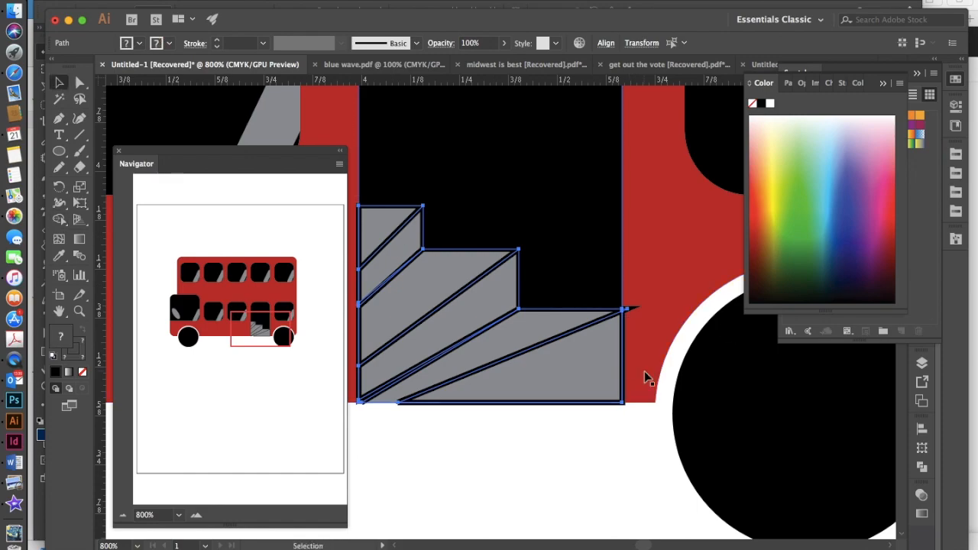
pyautogui.hotkey('shift', 'm')
pyautogui.click(445, 378)
pyautogui.press('super+z')
# - Select the gray steps with their diagonal lines and convert their strokes to outlined shapes
pyautogui.press('a')
pyautogui.moveTo(627, 308); pyautogui.dragTo(617, 315)
pyautogui.keyDown('shift'); pyautogui.click(527, 350); pyautogui.keyUp('shift')
pyautogui.keyDown('shift'); pyautogui.click(391, 237); pyautogui.keyUp('shift')
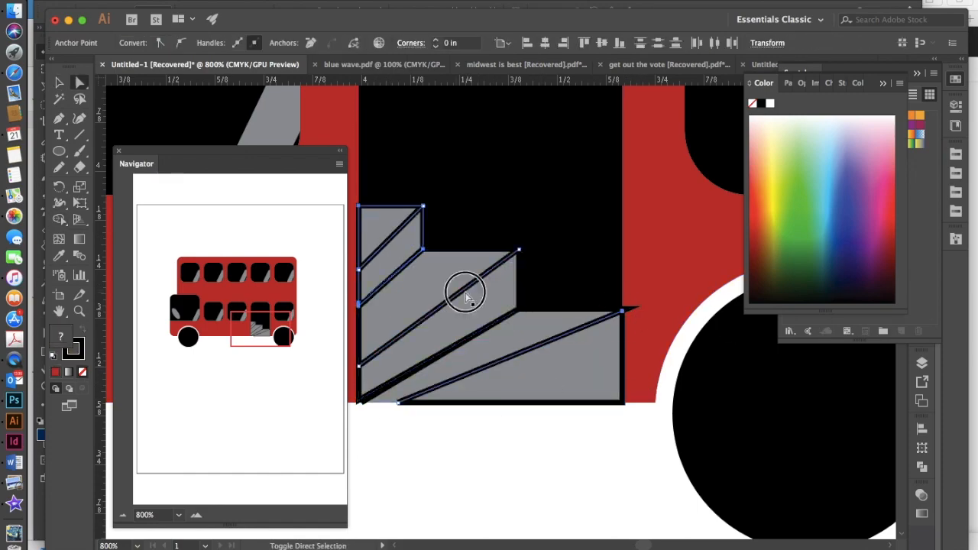
pyautogui.keyDown('shift'); pyautogui.click(461, 296); pyautogui.keyUp('shift')
pyautogui.click(162, 1)
pyautogui.click(375, 317)
# - Remove the outlined stroke slivers that stick out past the door's edges with the Shape Builder tool, and deselect
pyautogui.keyDown('shift'); pyautogui.click(588, 260); pyautogui.keyUp('shift')
pyautogui.hotkey('shift', 'm')
pyautogui.press('super+equal')
pyautogui.press('super+equal')
pyautogui.press('super+equal')
pyautogui.hscroll(-8, 630, 484)
pyautogui.scroll(-4, 630, 485)
pyautogui.scroll(5, 467, 504)
pyautogui.press('super+minus')
pyautogui.press('super+minus')
pyautogui.press('super+minus')
pyautogui.press('super+minus')
pyautogui.press('v')
pyautogui.click(409, 476)
pyautogui.press('super+equal')
pyautogui.press('super+equal')
pyautogui.press('super+equal')
pyautogui.press('super+equal')
pyautogui.press('super+equal')
pyautogui.press('super+equal')
pyautogui.press('super+equal')
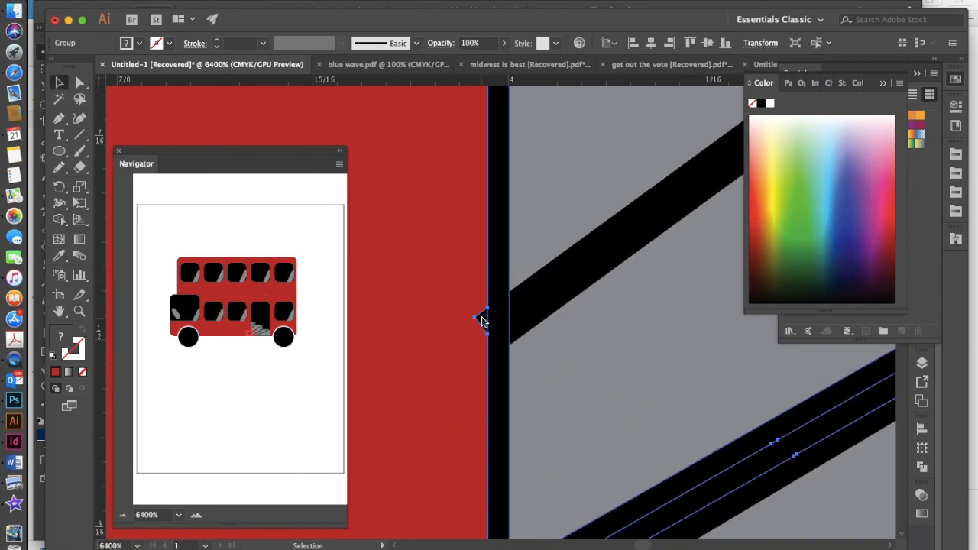
pyautogui.hotkey('shift', 'm')
pyautogui.keyDown('alt'); pyautogui.click(492, 328); pyautogui.keyUp('alt')
pyautogui.press('super+minus')
pyautogui.press('super+minus')
pyautogui.press('super+minus')
pyautogui.press('super+minus')
pyautogui.press('super+minus')
pyautogui.press('super+minus')
pyautogui.press('super+minus')
pyautogui.press('v')
pyautogui.click(465, 376)
pyautogui.click(490, 435)
pyautogui.press('super+minus')
pyautogui.press('super+minus')
pyautogui.press('super+minus')
pyautogui.press('super+minus')
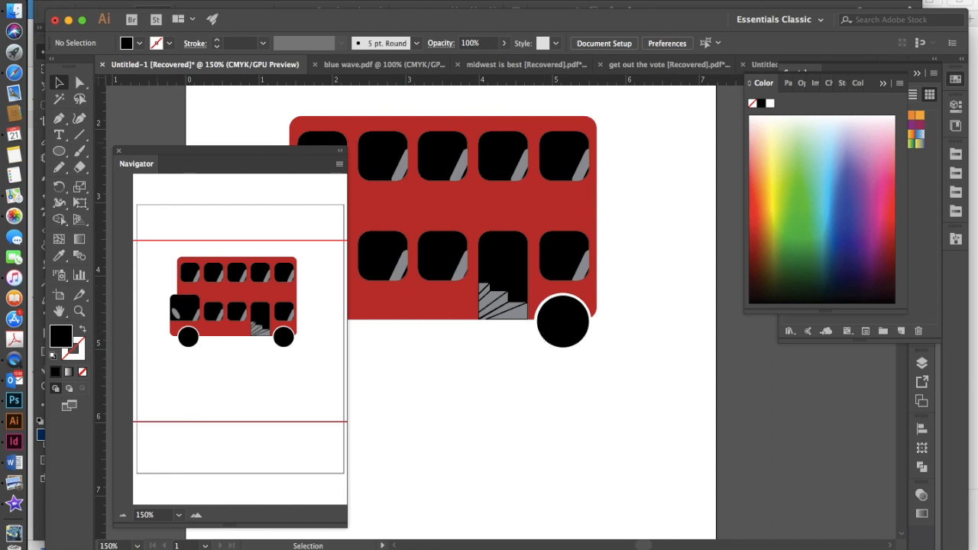
pyautogui.click(180, 0)
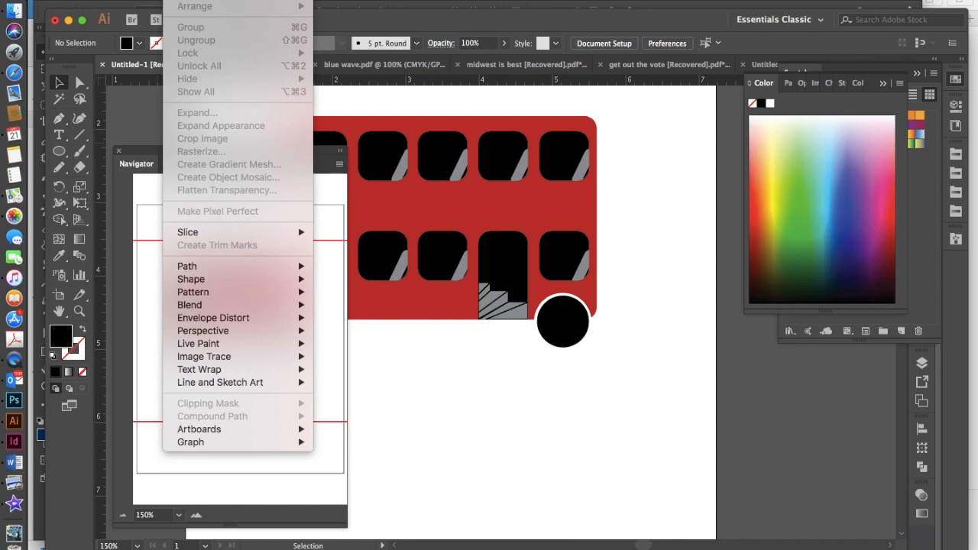
pyautogui.click(428, 376)
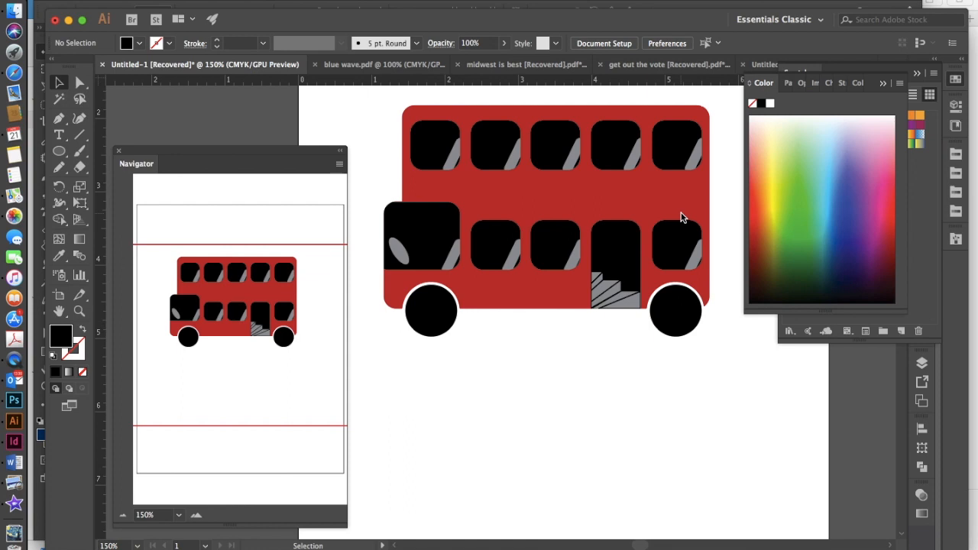
# - Draw a horizontal rectangle on the blank area below the bus and fill it with dark blue
pyautogui.click(60, 152)
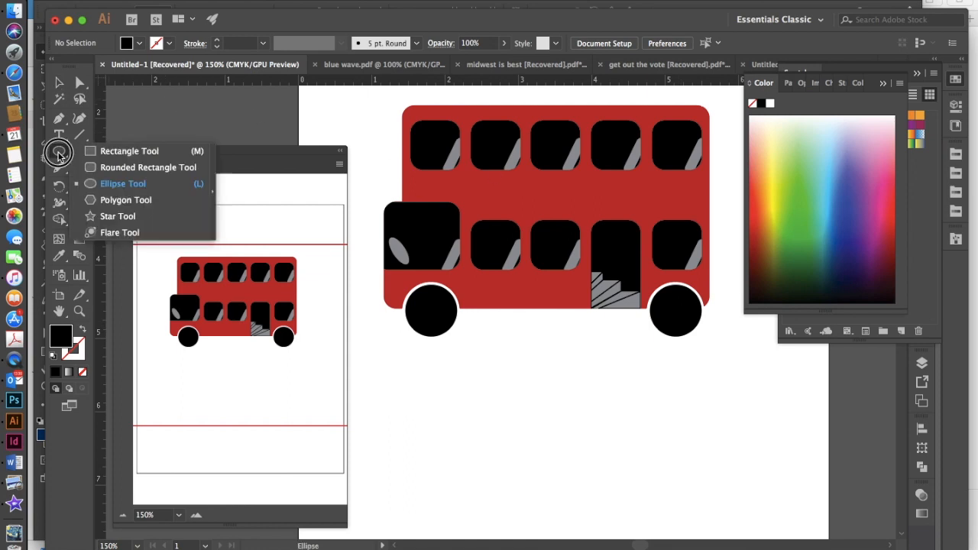
pyautogui.click(129, 150)
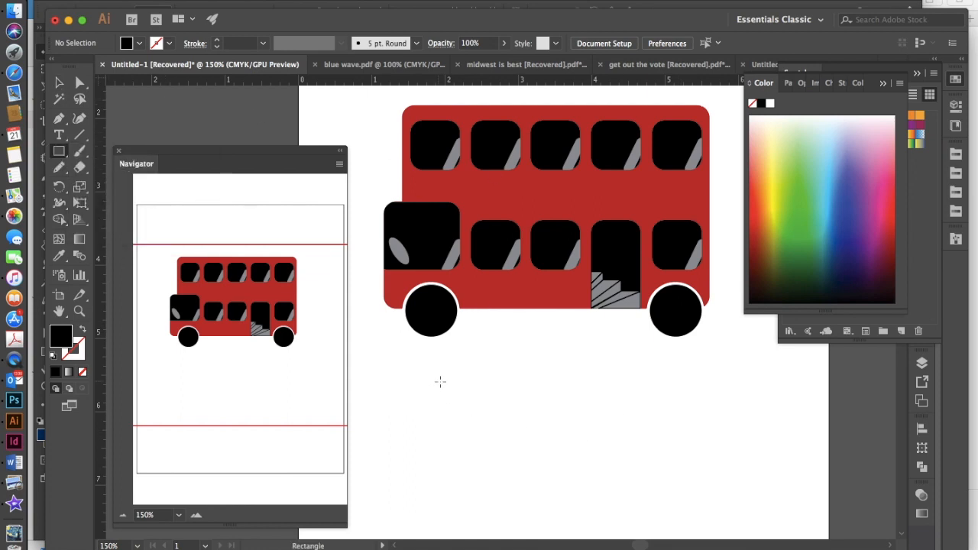
pyautogui.moveTo(440, 377); pyautogui.dragTo(535, 435)
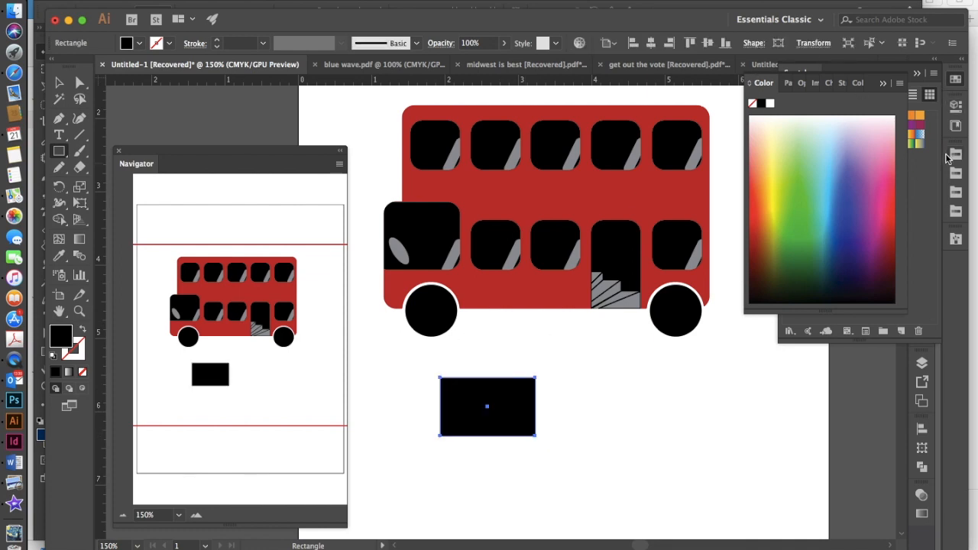
pyautogui.click(955, 79)
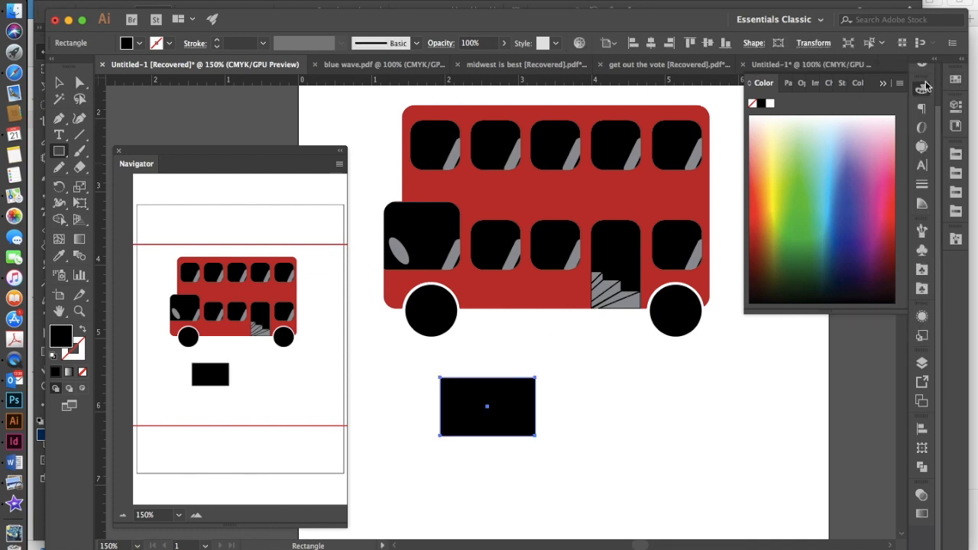
pyautogui.click(955, 80)
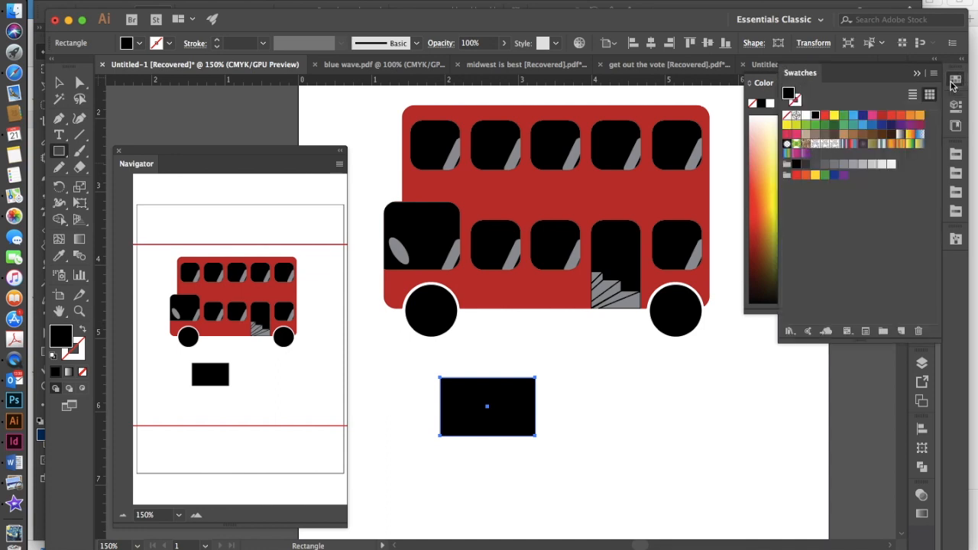
pyautogui.click(872, 124)
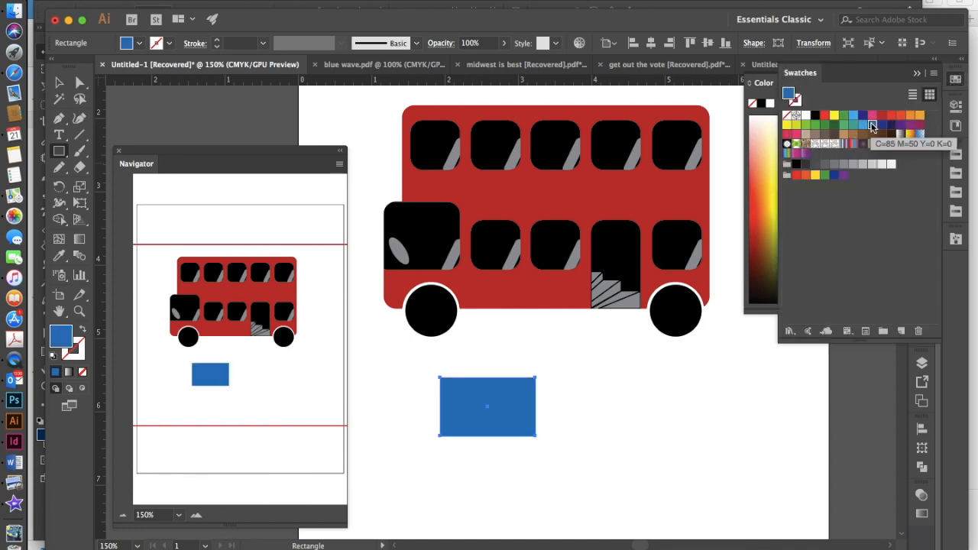
pyautogui.click(880, 125)
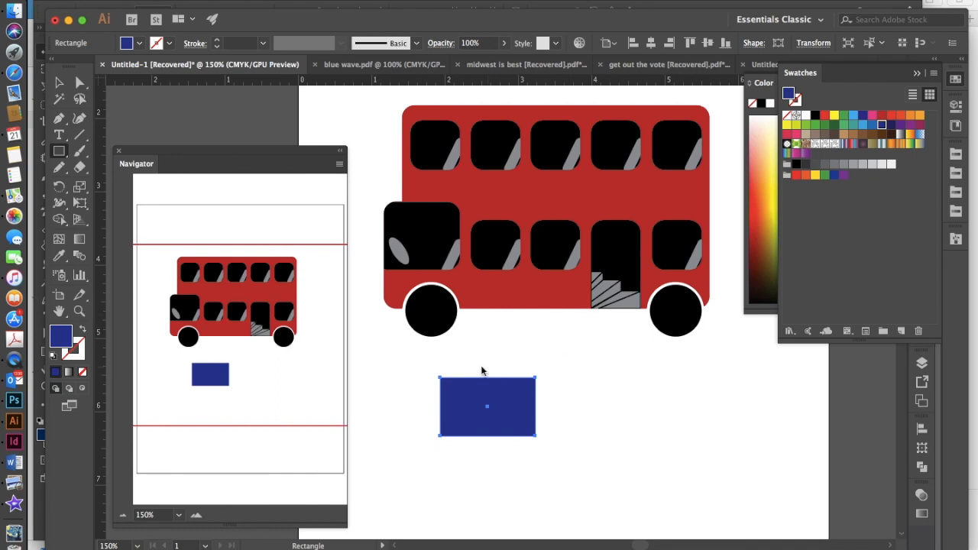
# - Draw a narrow vertical bar across the middle of the dark blue rectangle, extending past both edges, and fill it white
pyautogui.moveTo(477, 364); pyautogui.dragTo(497, 447)
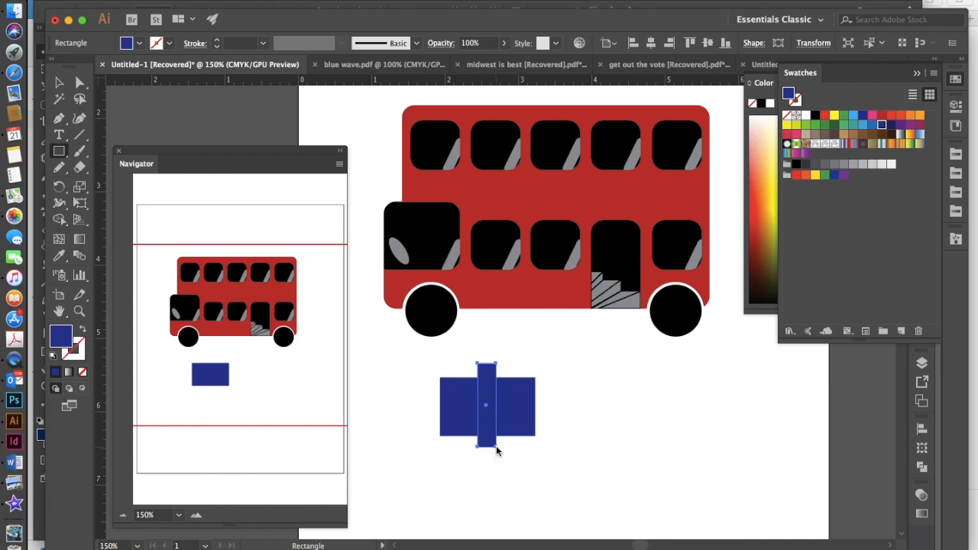
pyautogui.click(807, 114)
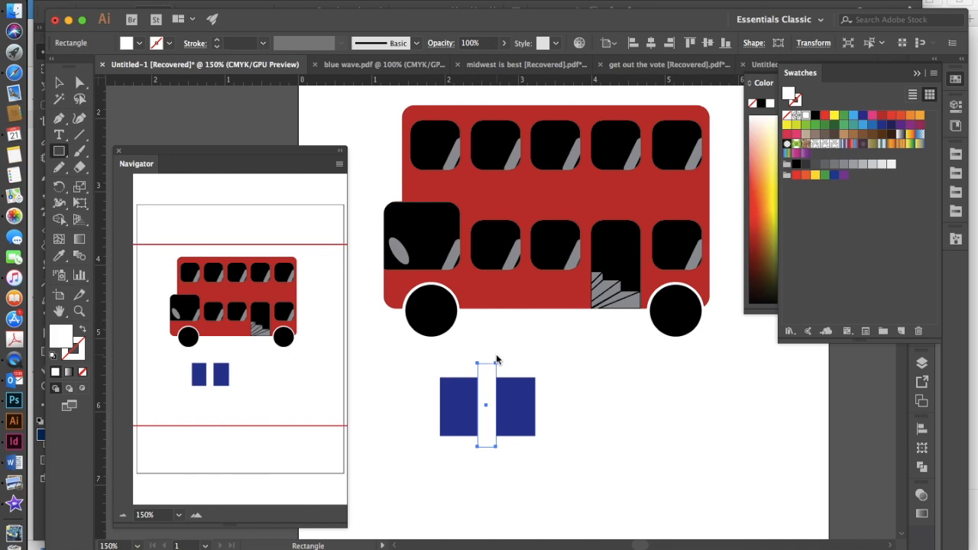
pyautogui.press('v')
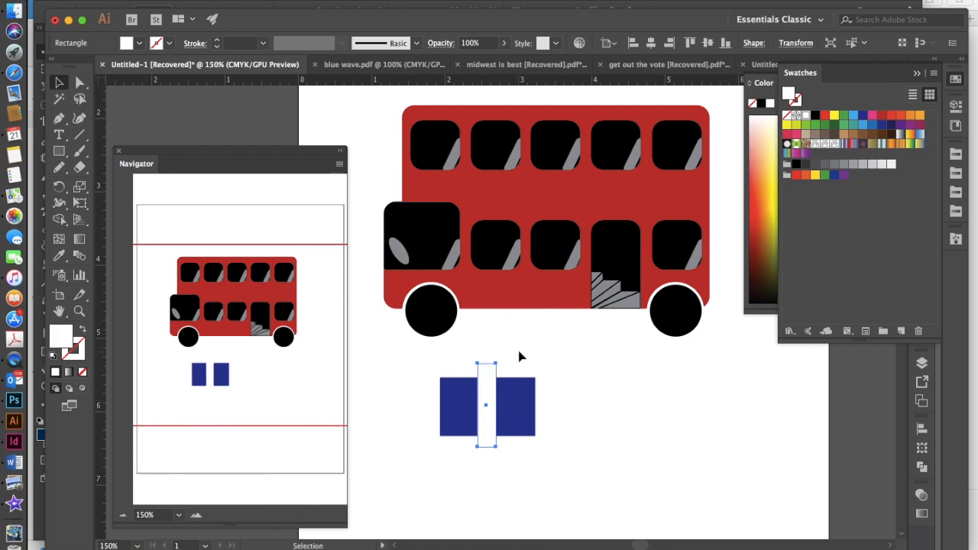
# - Turn a copy of the white vertical bar horizontal and stretch it past both ends of the blue rectangle
pyautogui.press('e')
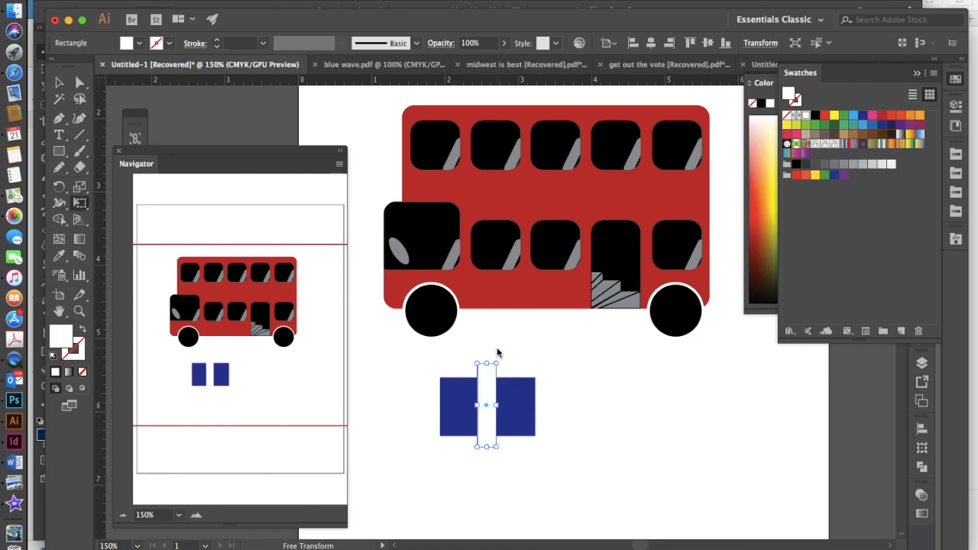
pyautogui.moveTo(489, 350); pyautogui.dragTo(555, 404)
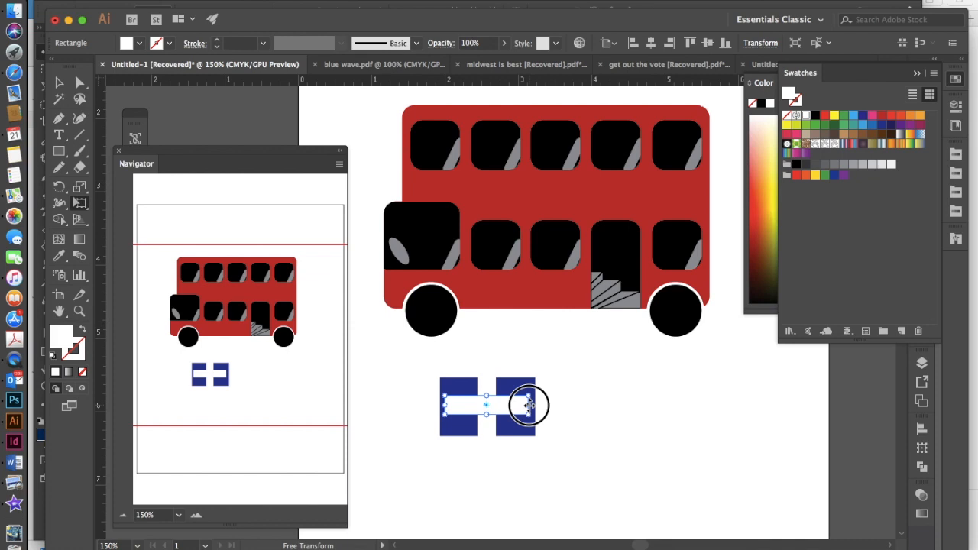
pyautogui.moveTo(529, 405); pyautogui.dragTo(549, 405)
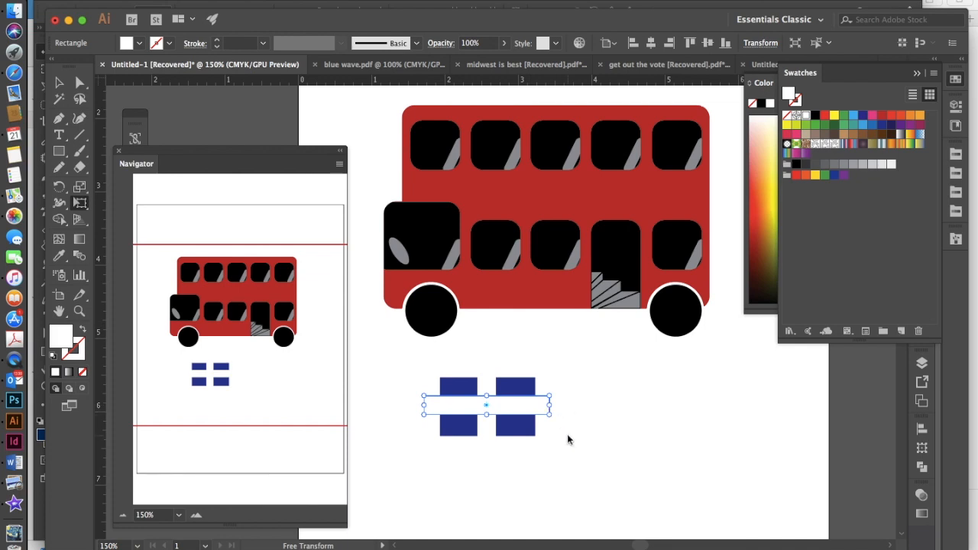
# - Nudge the horizontal and vertical white bars to centre the cross on the blue rectangle, and deselect
pyautogui.press('v')
pyautogui.click(581, 408)
pyautogui.click(504, 408)
pyautogui.moveTo(504, 409); pyautogui.dragTo(506, 412)
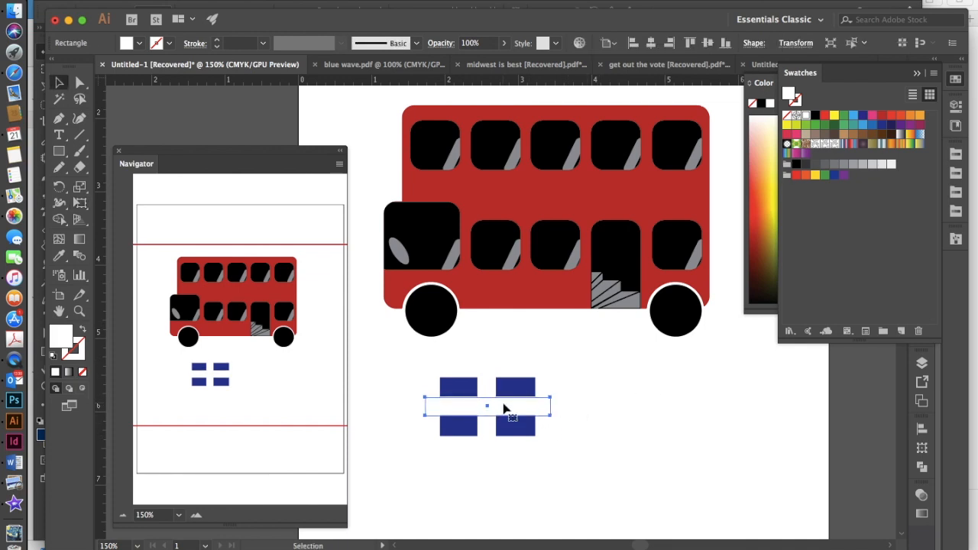
pyautogui.click(628, 440)
pyautogui.click(490, 388)
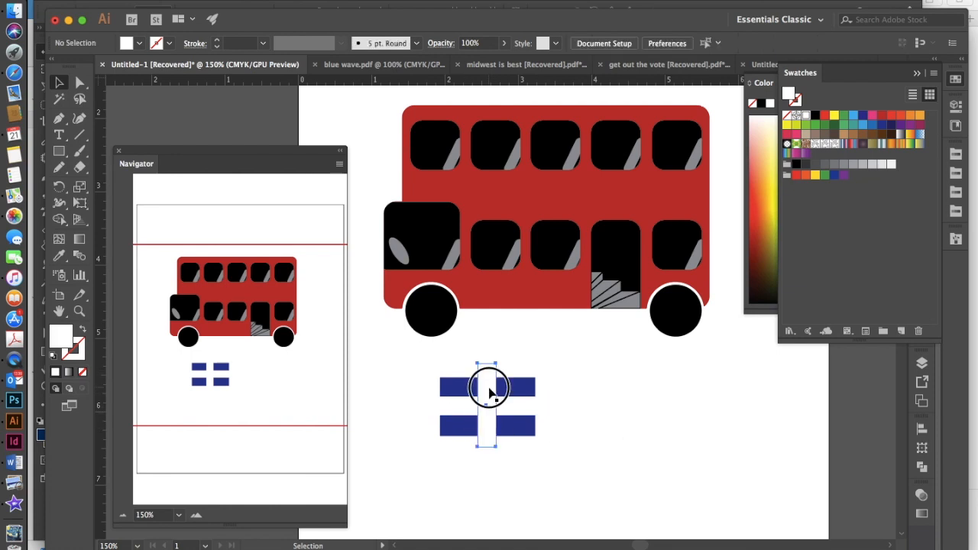
pyautogui.click(596, 460)
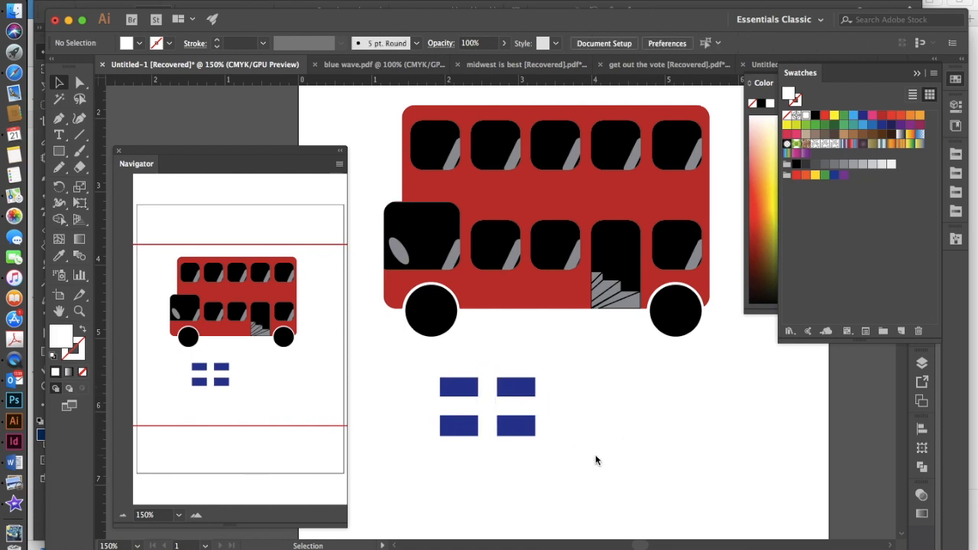
# - Duplicate the horizontal white bar, rotate the copy into a diagonal rising to the upper-right corner, and make it thinner
pyautogui.click(499, 411)
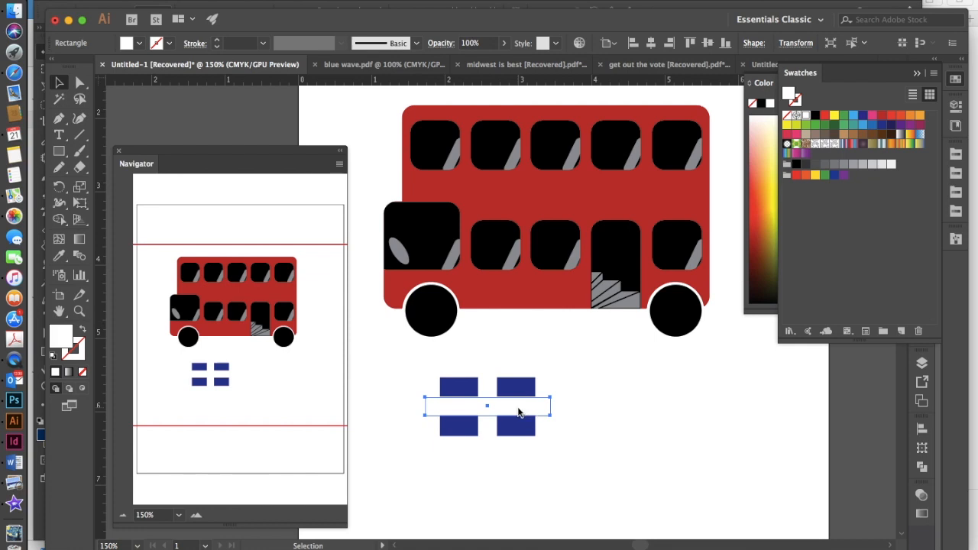
pyautogui.press('super')
pyautogui.press('e')
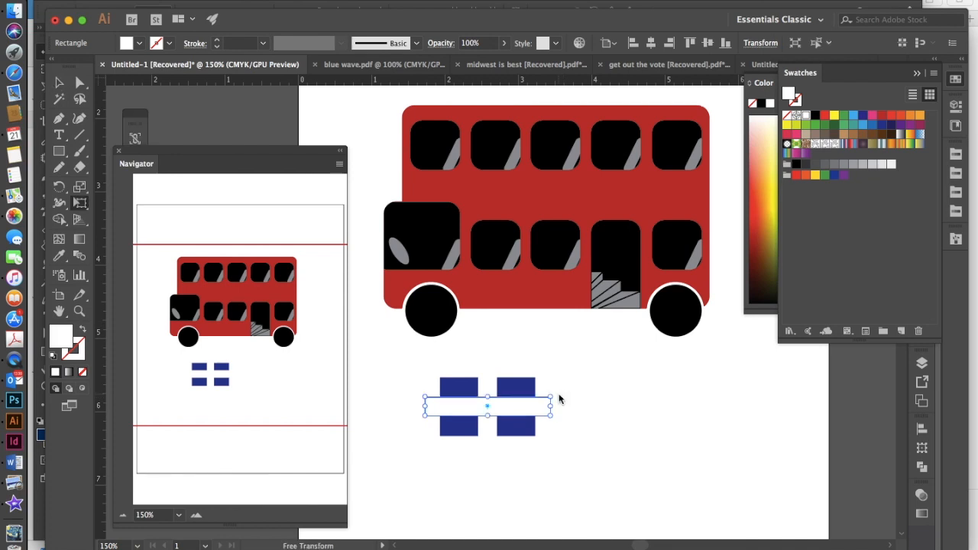
pyautogui.moveTo(559, 386); pyautogui.dragTo(547, 370)
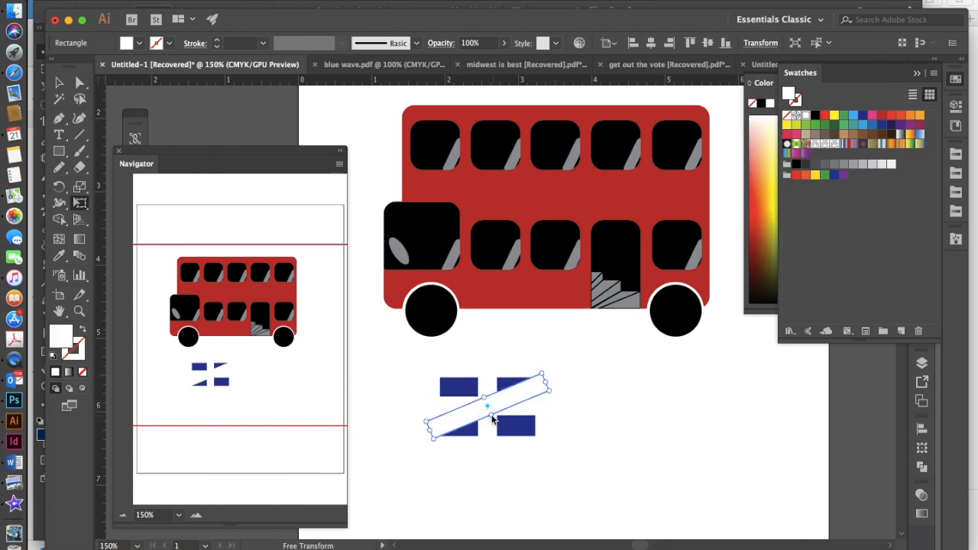
pyautogui.moveTo(484, 403); pyautogui.dragTo(486, 406)
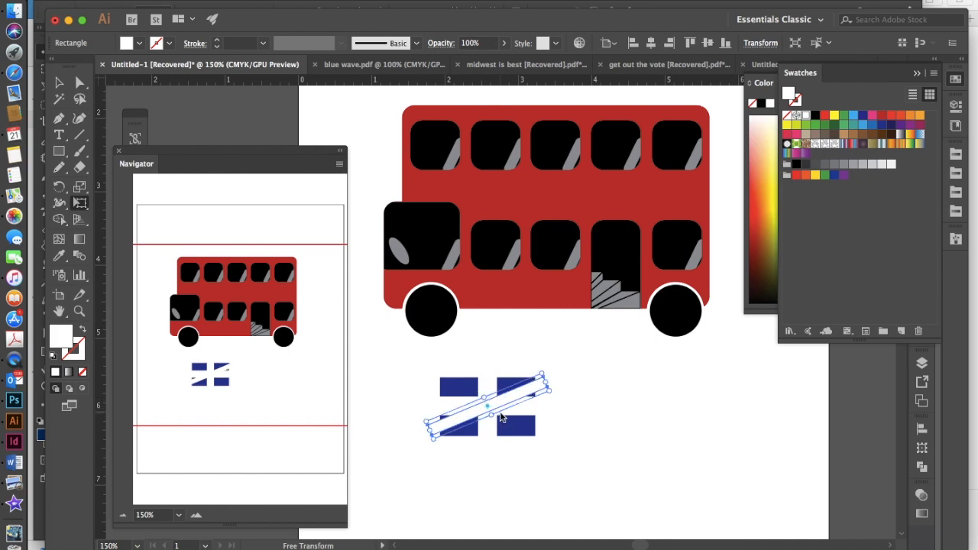
pyautogui.press('v')
pyautogui.click(591, 479)
# - Make the horizontal white bar slightly thinner around its centre, and deselect
pyautogui.click(484, 412)
pyautogui.click(525, 411)
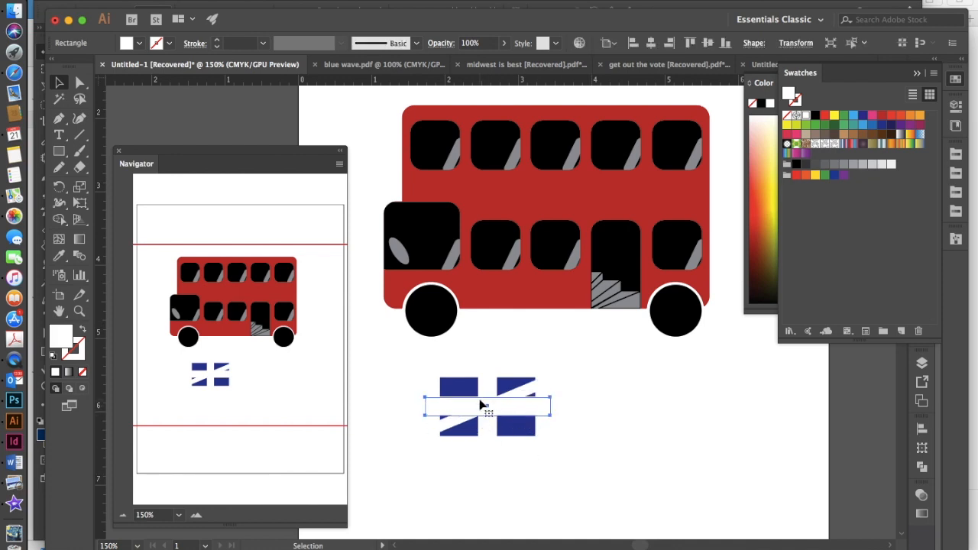
pyautogui.press('e')
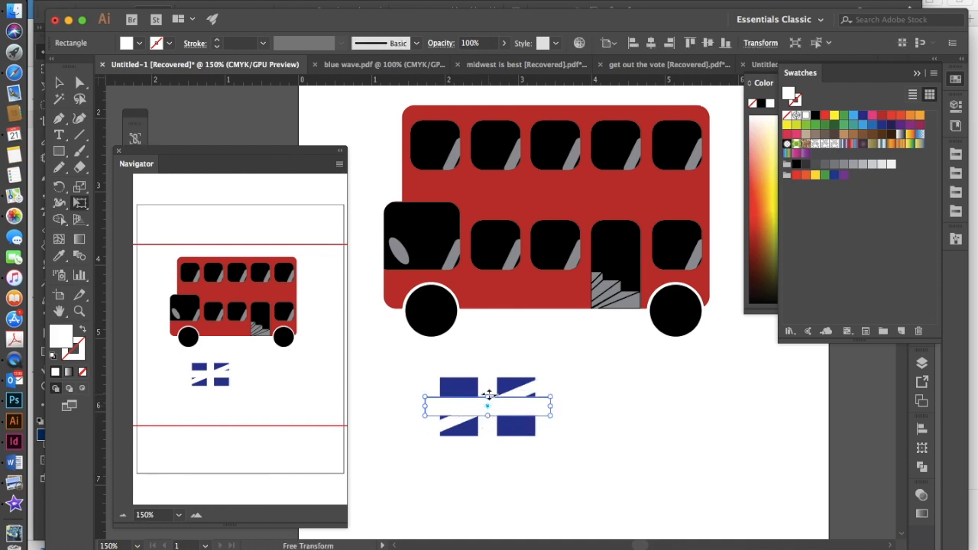
pyautogui.moveTo(489, 396); pyautogui.dragTo(489, 401)
pyautogui.press('v')
pyautogui.click(546, 464)
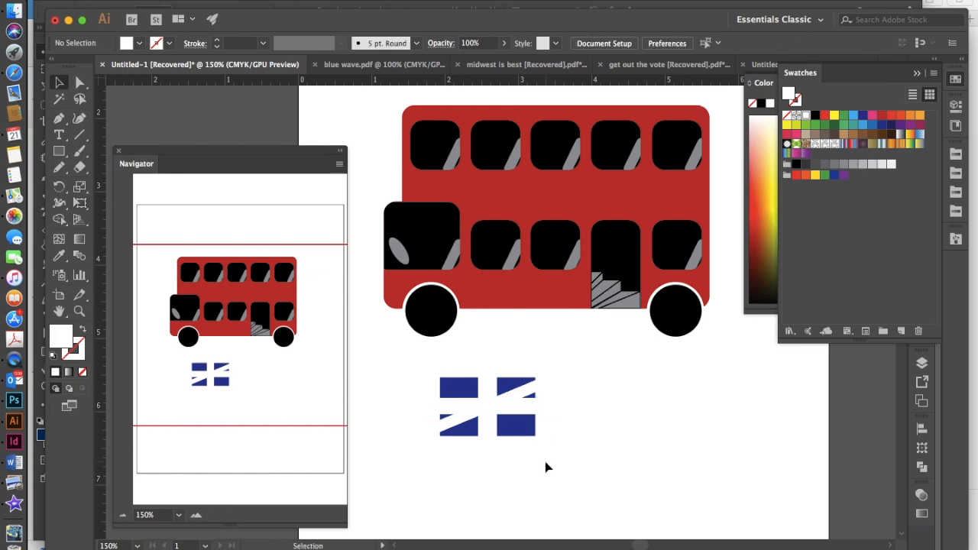
# - Make the vertical white bar slightly narrower around its centre, and deselect
pyautogui.click(491, 402)
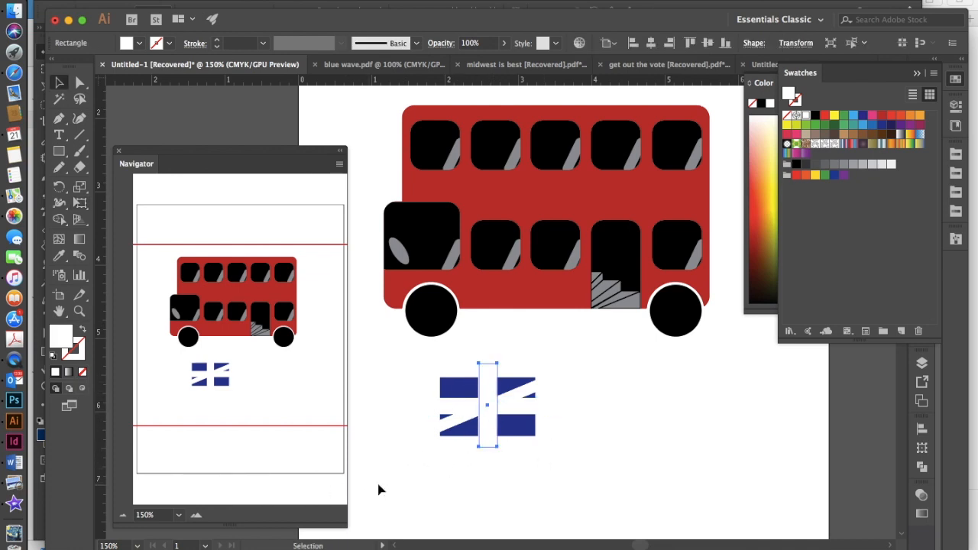
pyautogui.press('e')
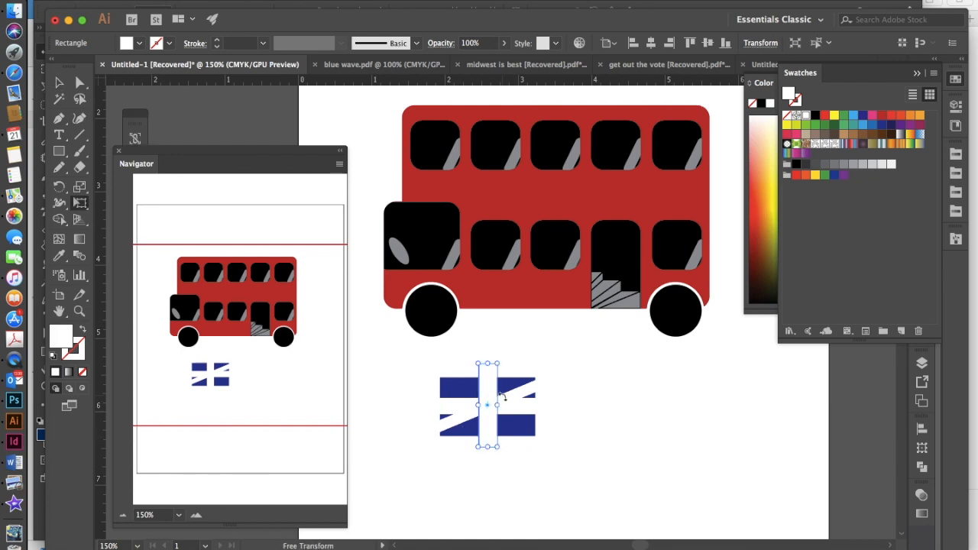
pyautogui.moveTo(499, 408); pyautogui.dragTo(495, 405)
pyautogui.press('v')
pyautogui.click(634, 454)
# - Rotate the white diagonal bar slightly steeper so it runs through the flag's opposite corners, and deselect
pyautogui.click(516, 397)
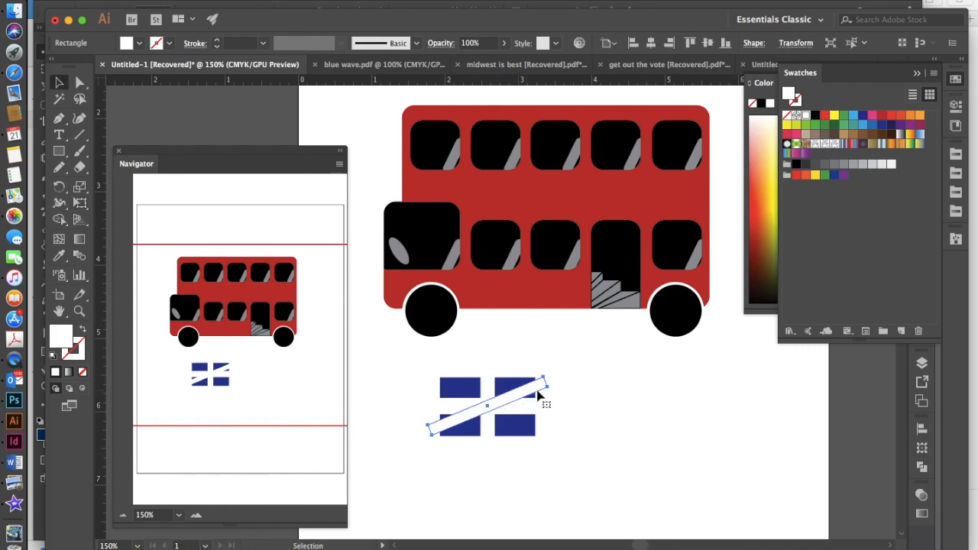
pyautogui.press('e')
pyautogui.moveTo(556, 387); pyautogui.dragTo(556, 384)
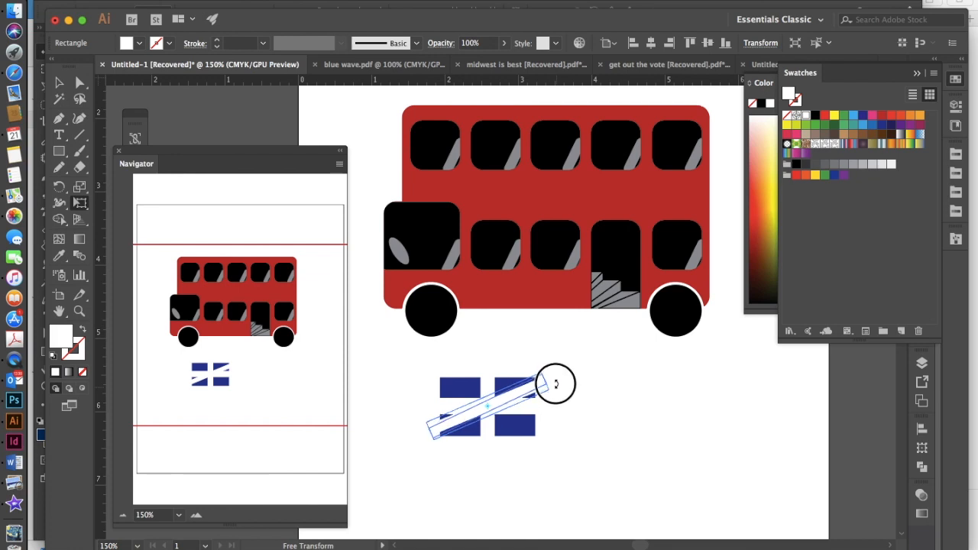
pyautogui.moveTo(556, 383); pyautogui.dragTo(555, 383)
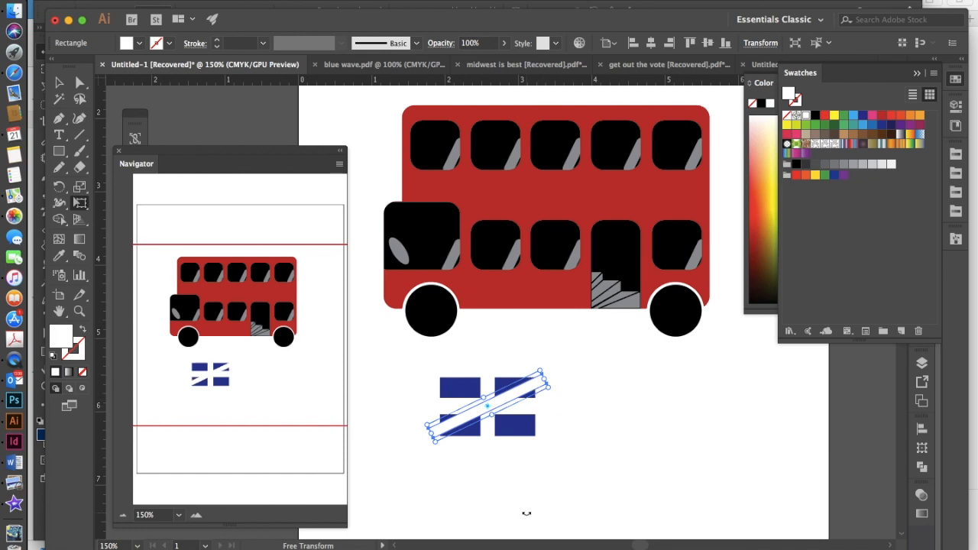
pyautogui.press('v')
pyautogui.click(545, 514)
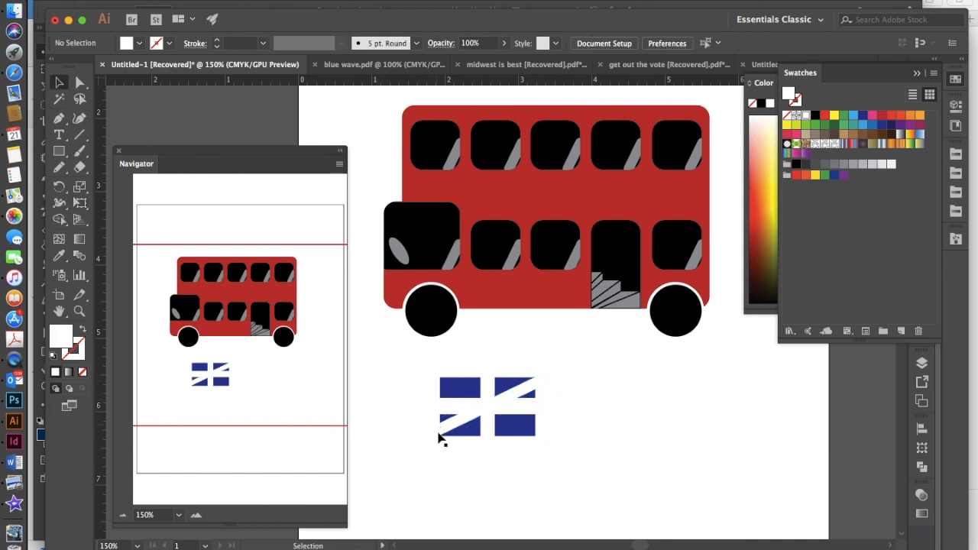
# - Duplicate the white diagonal bar and rotate the copy along the flag's opposite diagonal to complete the white X
pyautogui.click(518, 395)
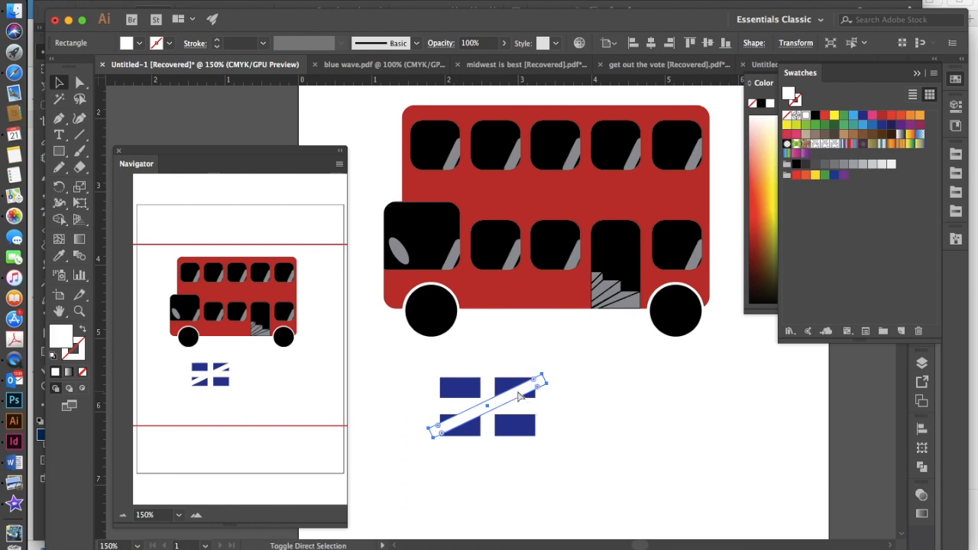
pyautogui.press('e')
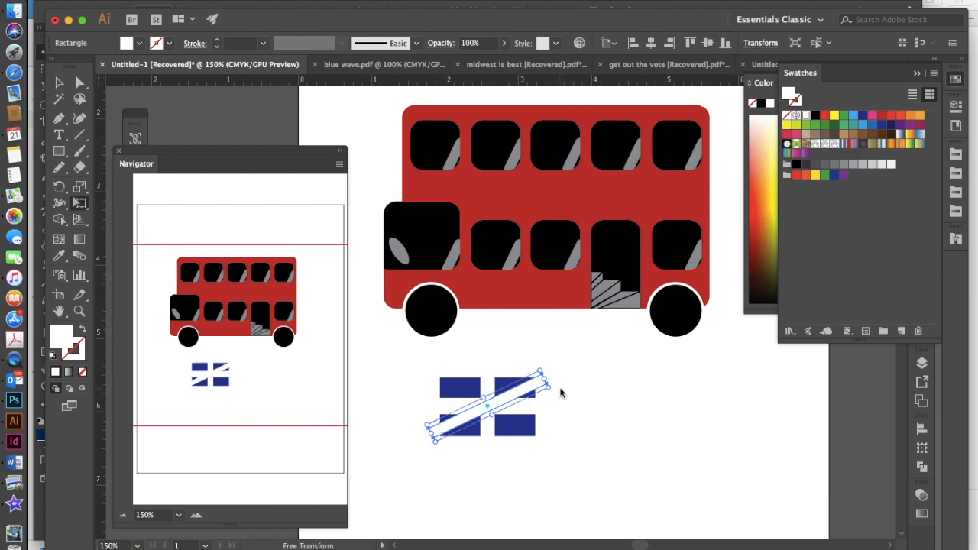
pyautogui.moveTo(559, 390); pyautogui.dragTo(537, 449)
pyautogui.press('v')
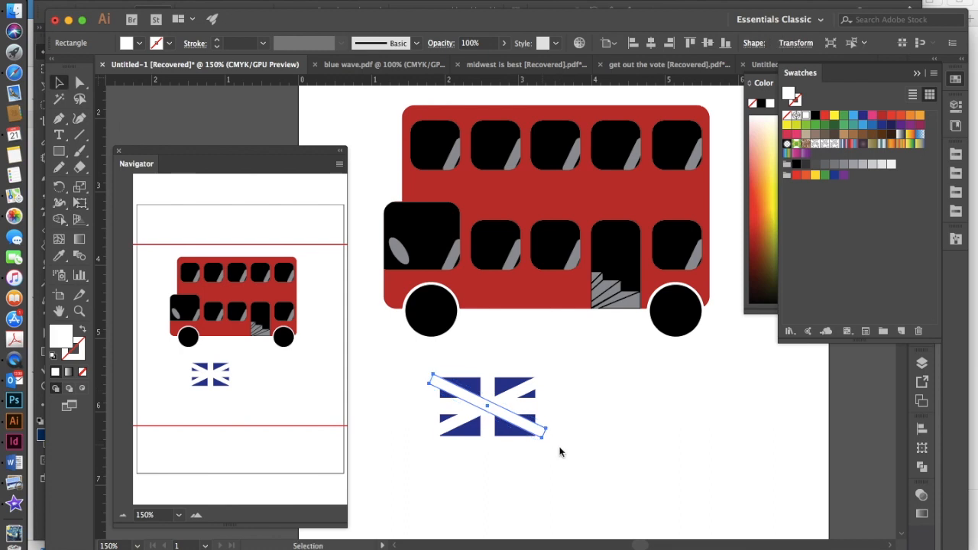
pyautogui.click(601, 463)
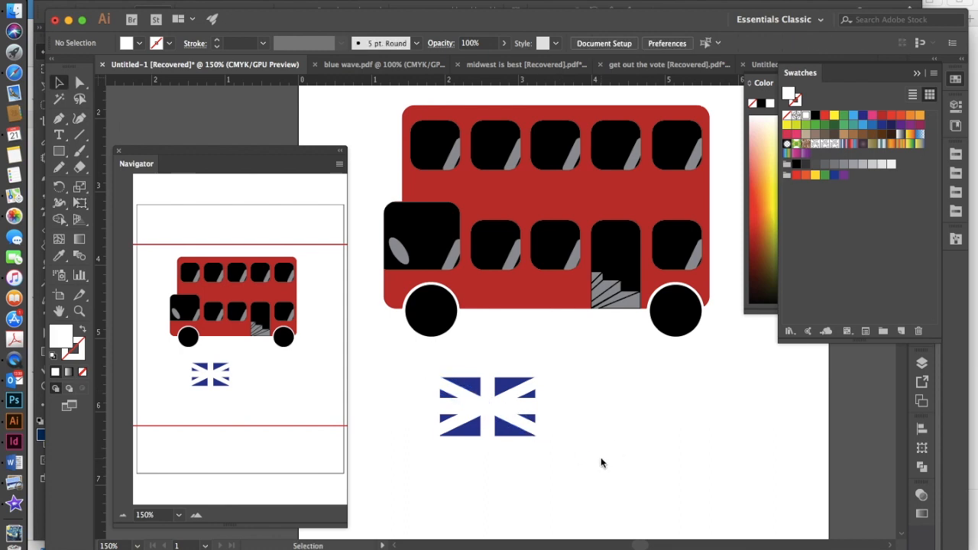
# - Duplicate the vertical white bar in front, fill the copy red and narrow it so white shows on both sides
pyautogui.click(487, 432)
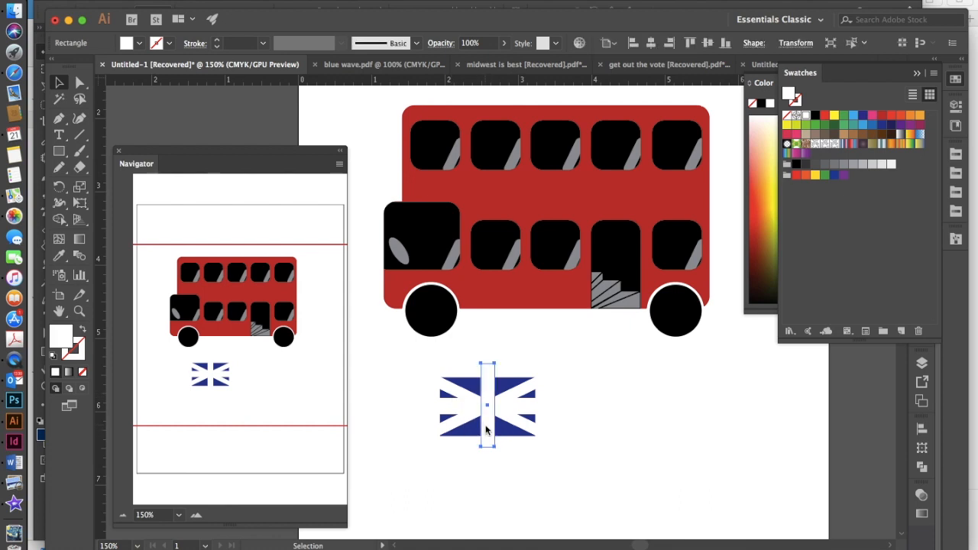
pyautogui.press('a')
pyautogui.press('super+f')
pyautogui.press('v')
pyautogui.click(882, 117)
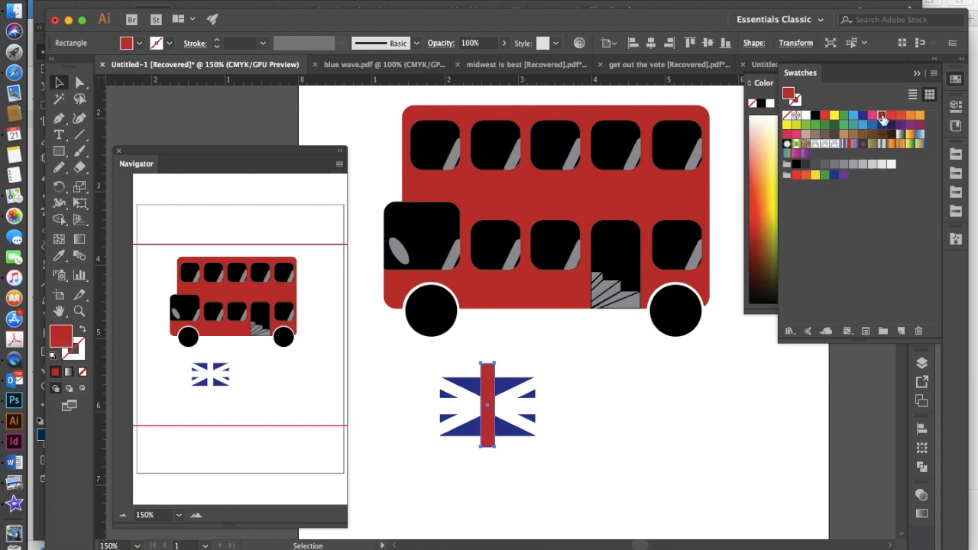
pyautogui.press('e')
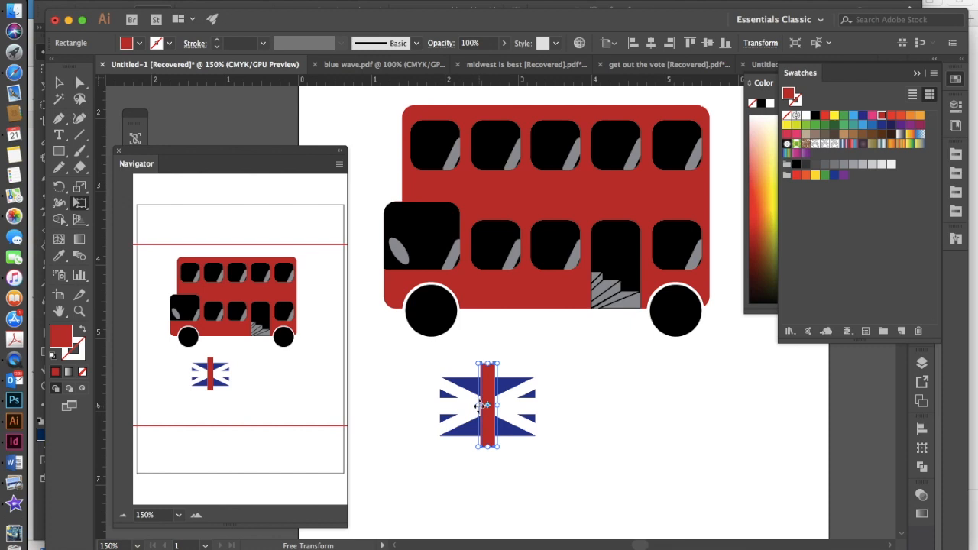
pyautogui.moveTo(479, 405); pyautogui.dragTo(486, 407)
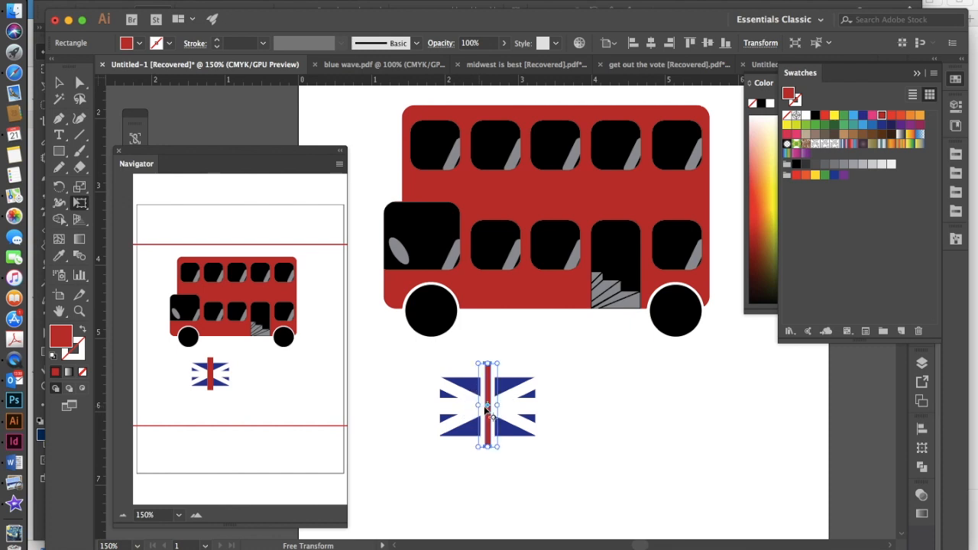
pyautogui.press('v')
pyautogui.click(587, 461)
# - Add thinner red copies in front of the horizontal white bar and the white diagonal rising to the upper right
pyautogui.click(526, 407)
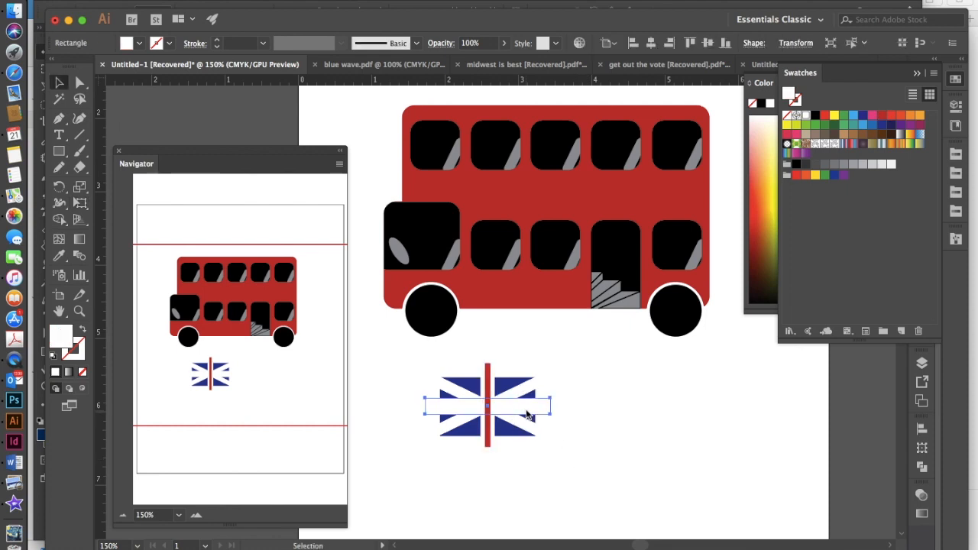
pyautogui.press('super+c')
pyautogui.press('super+f')
pyautogui.press('e')
pyautogui.moveTo(551, 397); pyautogui.dragTo(546, 375)
pyautogui.press('v')
pyautogui.press('e')
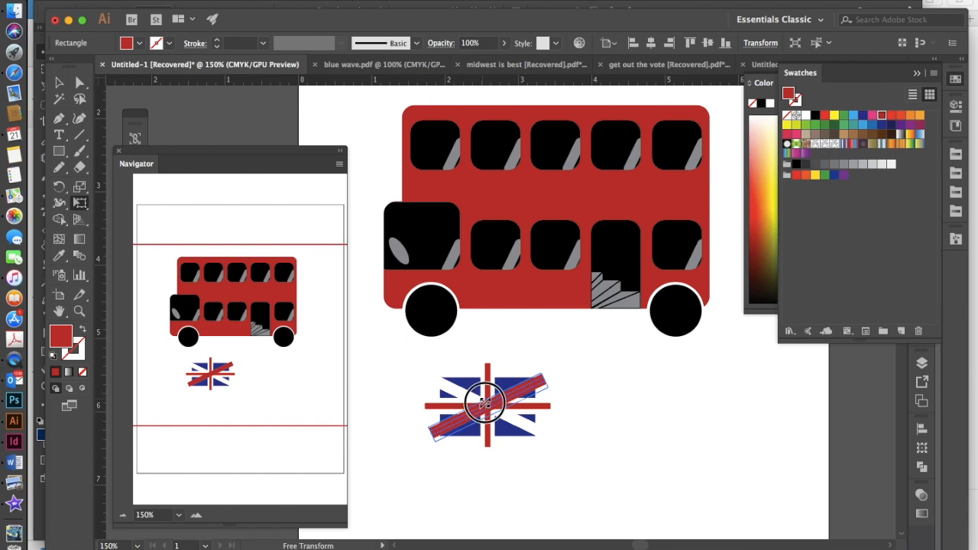
# - Duplicate the white diagonal falling to the lower right in front, make the copy thinner and fill it red
pyautogui.press('v')
pyautogui.doubleClick(521, 431)
pyautogui.press('super+c')
pyautogui.press('super+f')
pyautogui.press('e')
pyautogui.moveTo(493, 398); pyautogui.dragTo(490, 401)
pyautogui.click(882, 115)
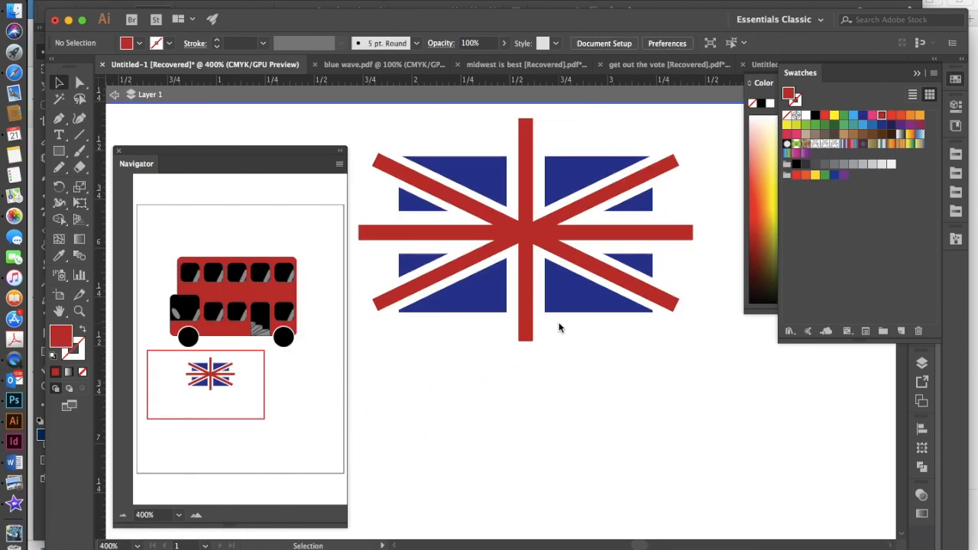
# - Merge the four overlapping white bars of the flag into a single shape with the Shape Builder tool
pyautogui.click(536, 299)
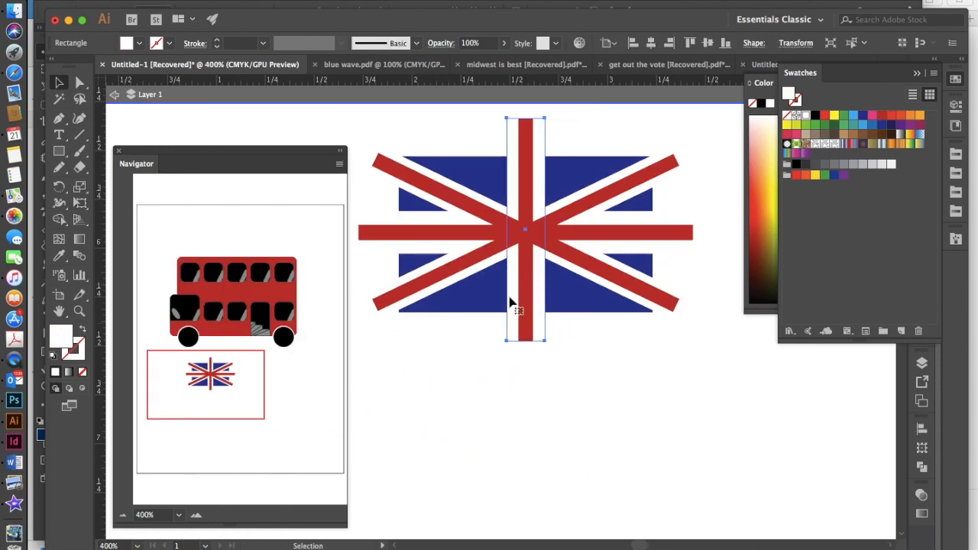
pyautogui.keyDown('shift'); pyautogui.click(449, 275); pyautogui.keyUp('shift')
pyautogui.keyDown('shift'); pyautogui.click(428, 249); pyautogui.keyUp('shift')
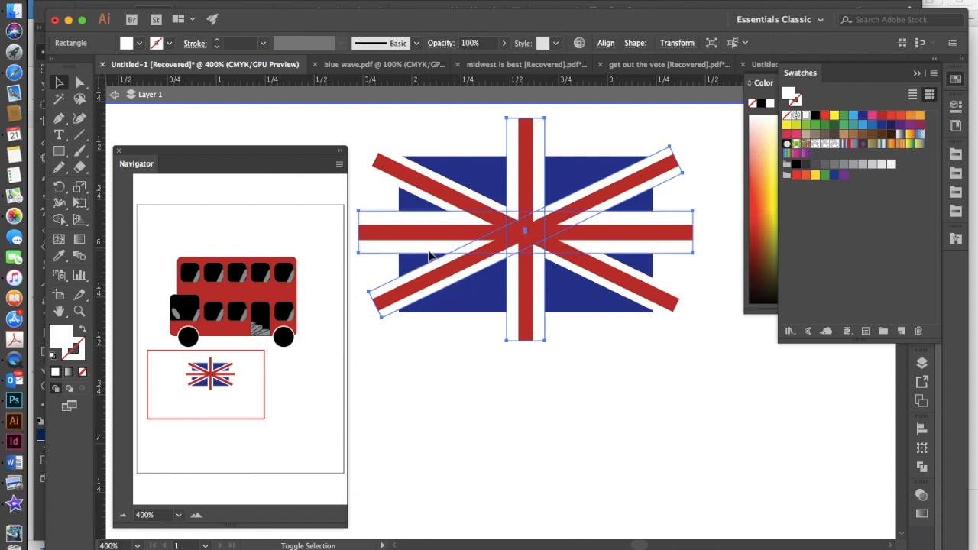
pyautogui.keyDown('shift'); pyautogui.click(419, 200); pyautogui.keyUp('shift')
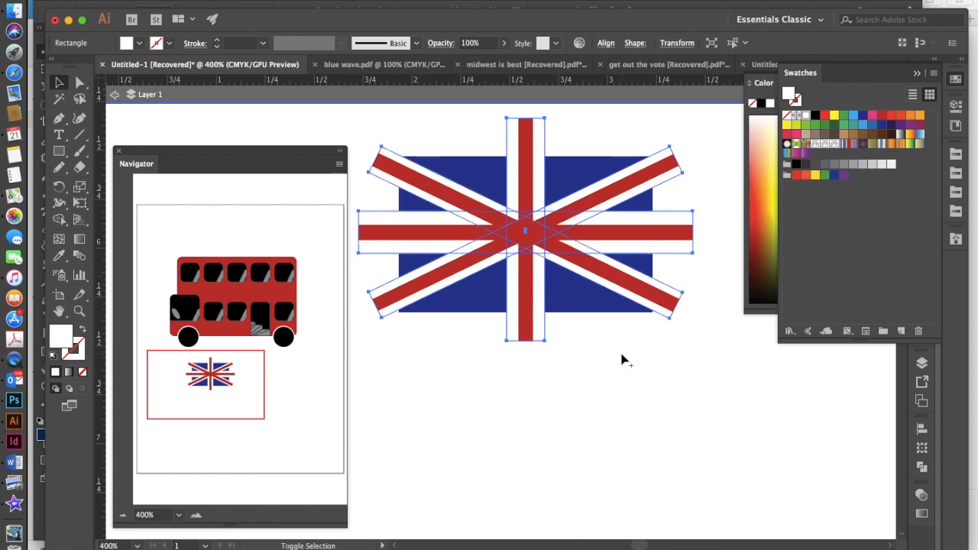
pyautogui.hotkey('shift', 'm')
pyautogui.moveTo(535, 299); pyautogui.dragTo(517, 192)
pyautogui.moveTo(477, 263)
pyautogui.mouseDown()
pyautogui.moveTo(590, 204)
pyautogui.moveTo(585, 262)
pyautogui.moveTo(547, 235)
pyautogui.moveTo(482, 228)
pyautogui.moveTo(482, 240)
pyautogui.moveTo(521, 233)
pyautogui.moveTo(476, 205)
pyautogui.moveTo(538, 287)
pyautogui.moveTo(541, 208)
pyautogui.moveTo(532, 195)
pyautogui.moveTo(511, 233)
pyautogui.moveTo(515, 260)
pyautogui.moveTo(518, 206)
pyautogui.mouseUp()
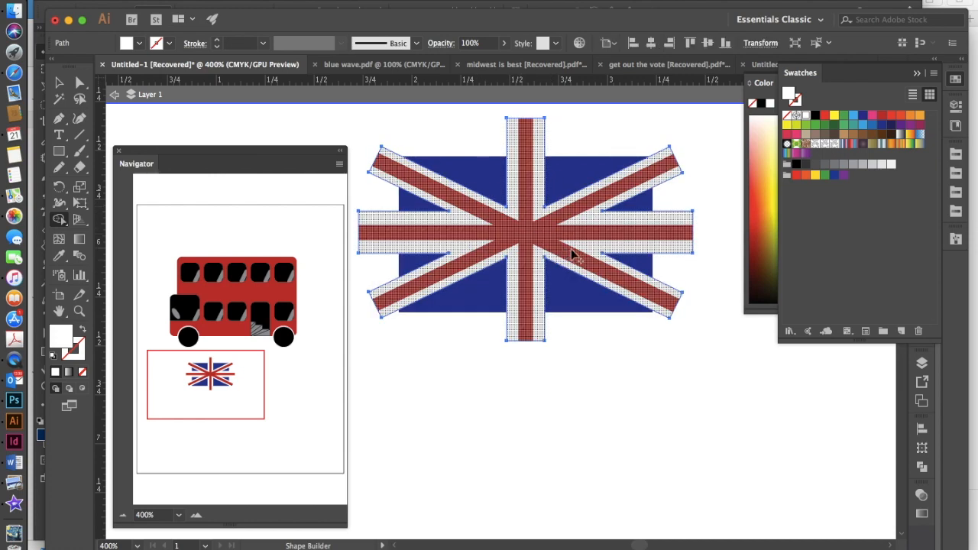
pyautogui.press('v')
pyautogui.click(625, 437)
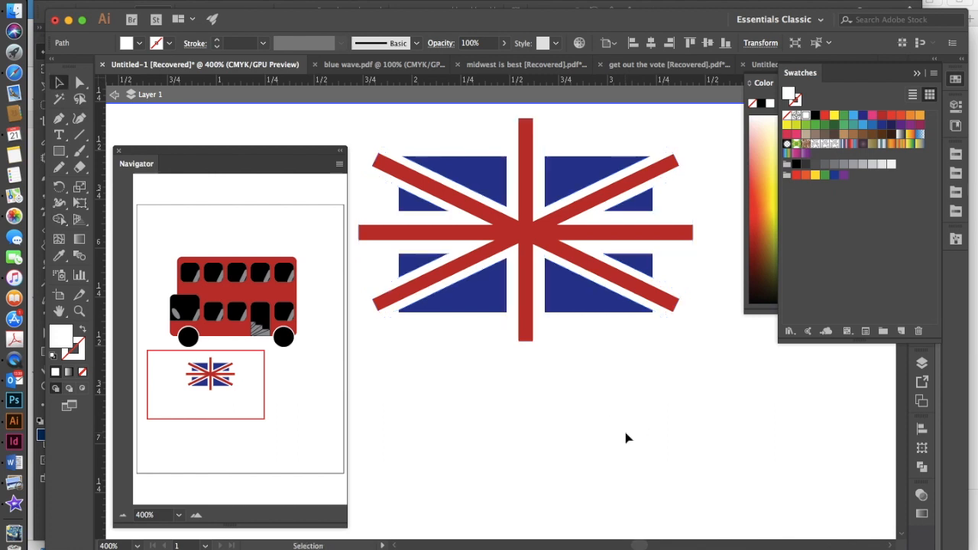
# - Merge the four overlapping red bars of the flag into a single shape with the Shape Builder tool
pyautogui.click(527, 228)
pyautogui.keyDown('shift'); pyautogui.click(523, 211); pyautogui.keyUp('shift')
pyautogui.keyDown('shift'); pyautogui.click(544, 230); pyautogui.keyUp('shift')
pyautogui.keyDown('shift'); pyautogui.click(573, 235); pyautogui.keyUp('shift')
pyautogui.hotkey('shift', 'm')
pyautogui.moveTo(525, 240); pyautogui.dragTo(501, 379)
pyautogui.scroll(3, 501, 379)
pyautogui.press('super+minus')
pyautogui.press('super+minus')
pyautogui.press('v')
pyautogui.click(513, 371)
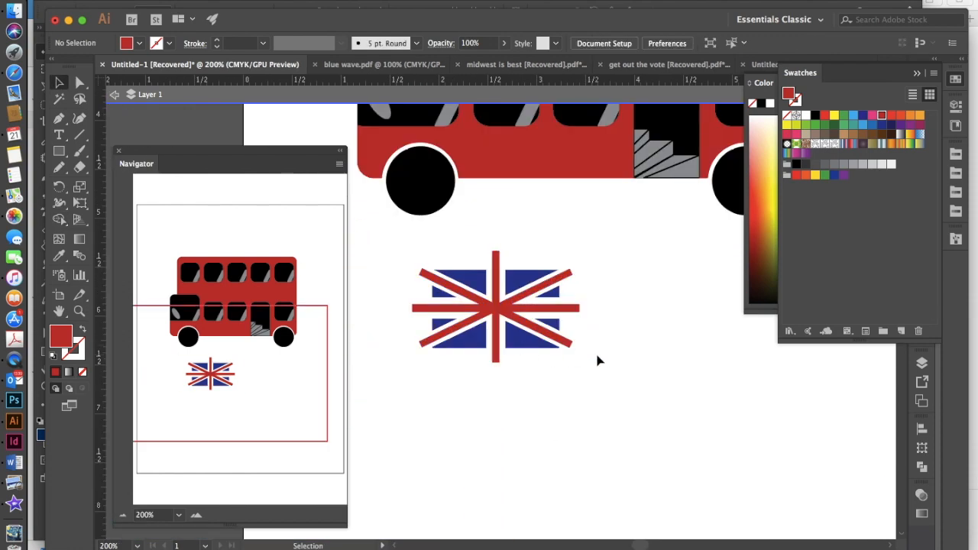
# - Trim away all white and red bar ends that extend beyond the blue rectangle with the Shape Builder tool
pyautogui.click(514, 278)
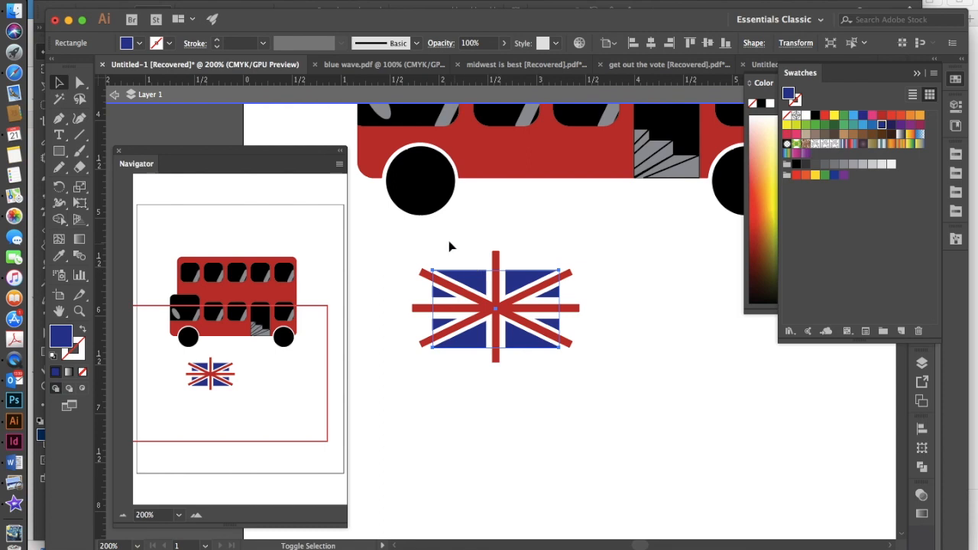
pyautogui.moveTo(437, 246); pyautogui.dragTo(602, 469)
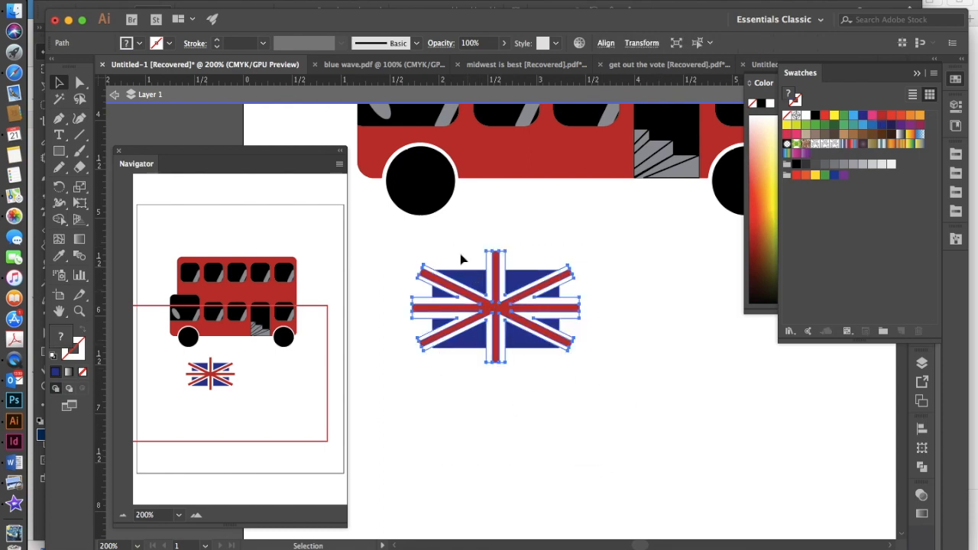
pyautogui.click(432, 227)
pyautogui.moveTo(432, 227); pyautogui.dragTo(618, 424)
pyautogui.hotkey('shift', 'm')
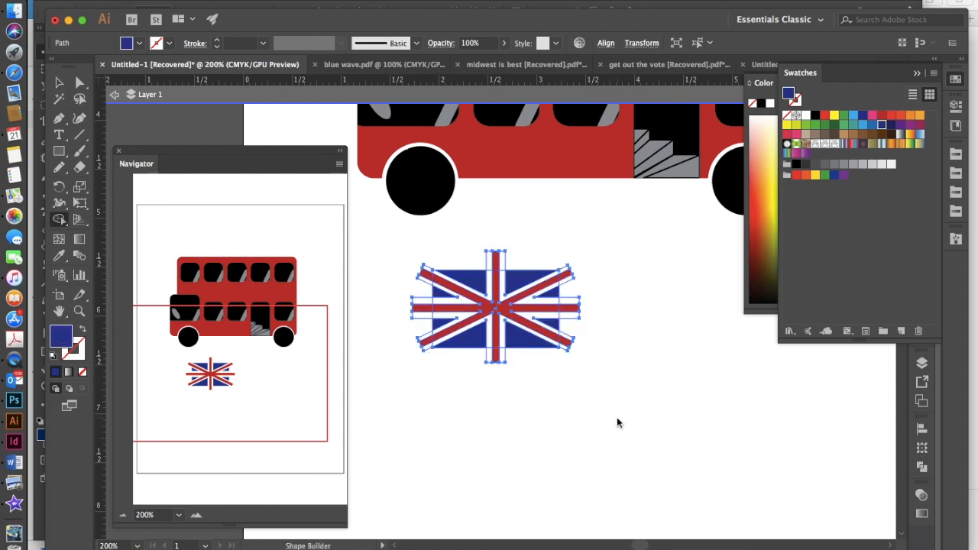
pyautogui.moveTo(580, 372)
pyautogui.mouseDown()
pyautogui.moveTo(574, 262)
pyautogui.moveTo(563, 255)
pyautogui.moveTo(569, 353)
pyautogui.mouseUp()
pyautogui.moveTo(449, 251); pyautogui.dragTo(517, 259)
pyautogui.moveTo(422, 257); pyautogui.dragTo(529, 368)
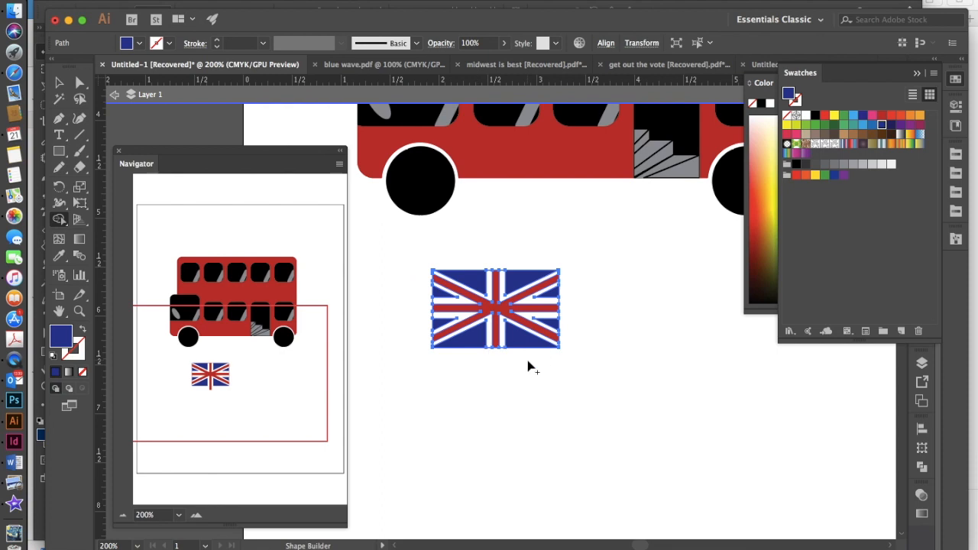
pyautogui.press('v')
pyautogui.click(639, 350)
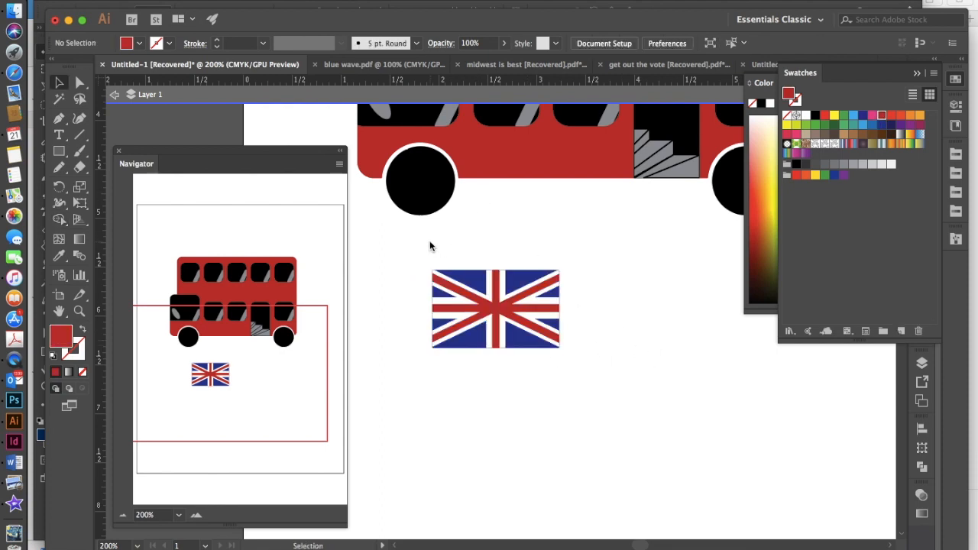
# - Group all the pieces of the Union Jack flag
pyautogui.moveTo(431, 246); pyautogui.dragTo(573, 375)
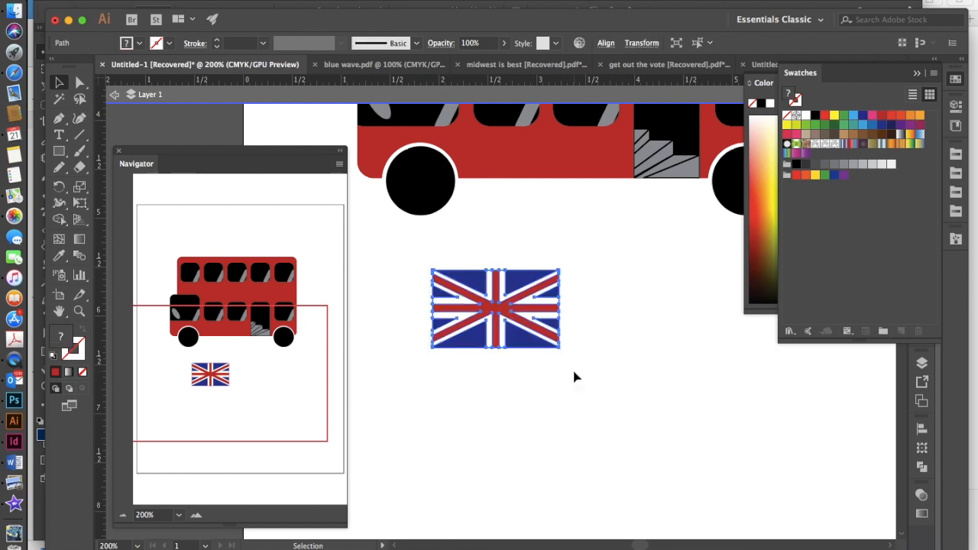
pyautogui.press('super+g')
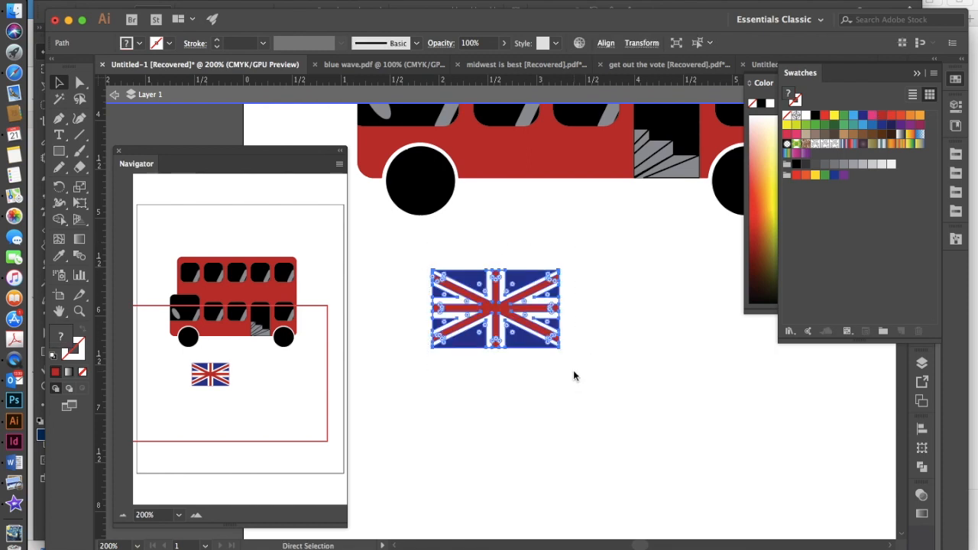
pyautogui.click(574, 374)
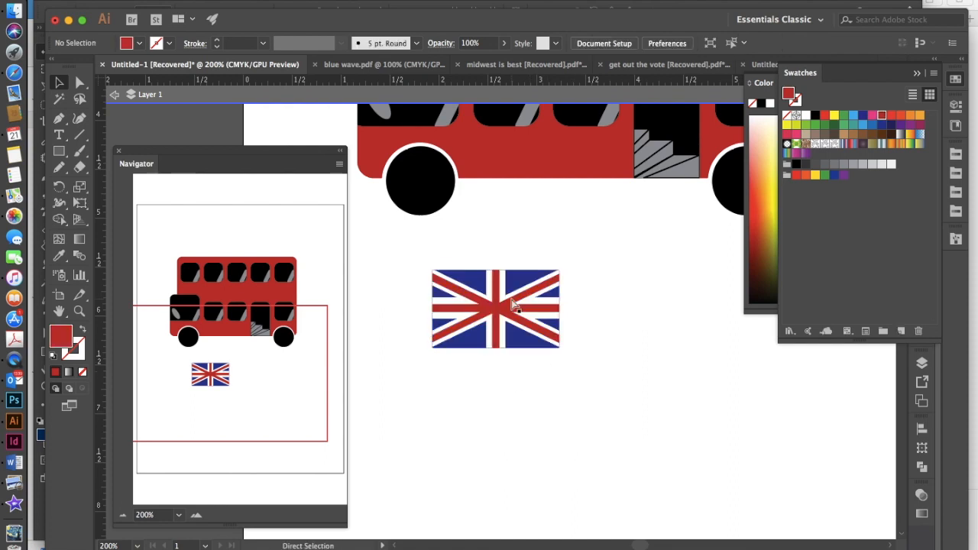
# - Duplicate the grouped flag and place the copy beside the original, level with it, below the bus
pyautogui.press('super+minus')
pyautogui.press('super+minus')
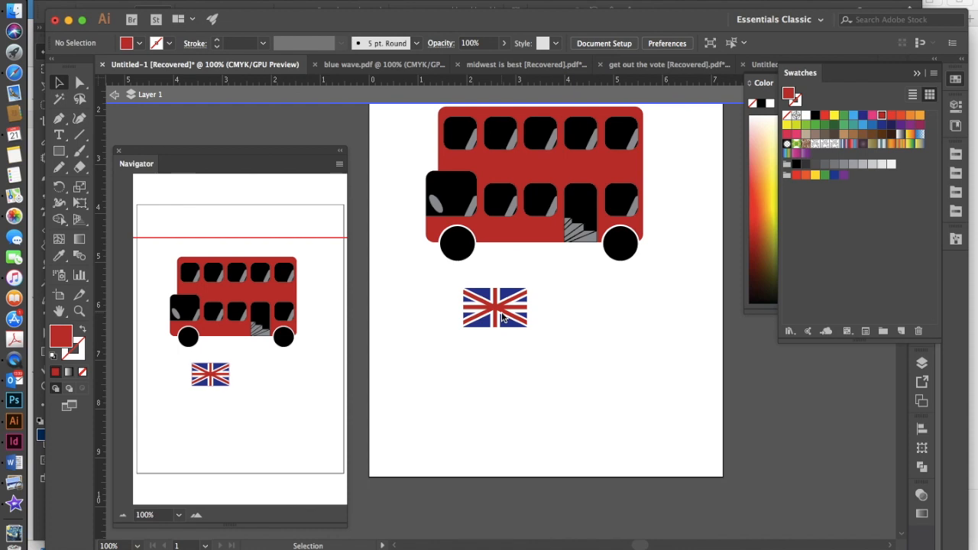
pyautogui.click(504, 318)
pyautogui.moveTo(503, 316); pyautogui.dragTo(595, 321)
pyautogui.click(620, 407)
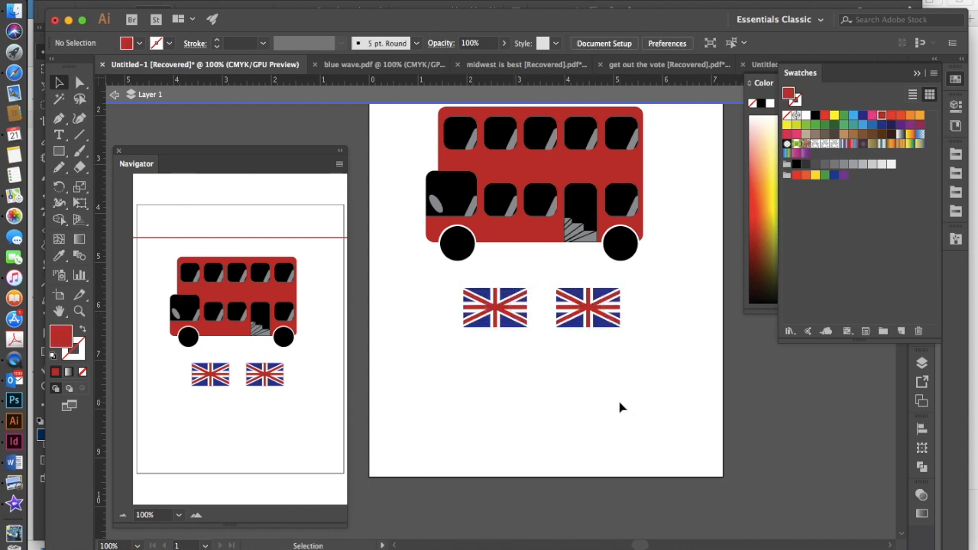
# - Scale both flags down together proportionally to about half their size
pyautogui.click(481, 305)
pyautogui.click(570, 313)
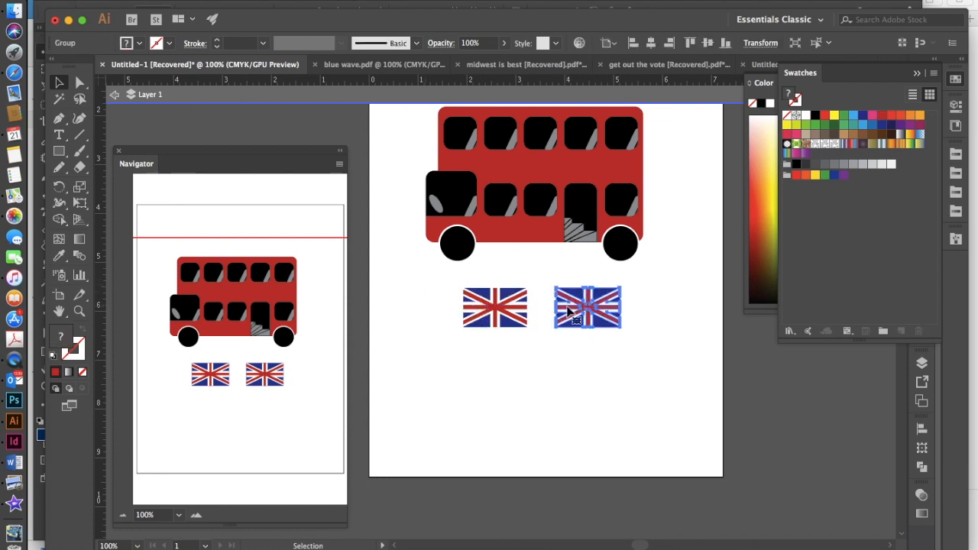
pyautogui.keyDown('shift'); pyautogui.click(497, 325); pyautogui.keyUp('shift')
pyautogui.press('e')
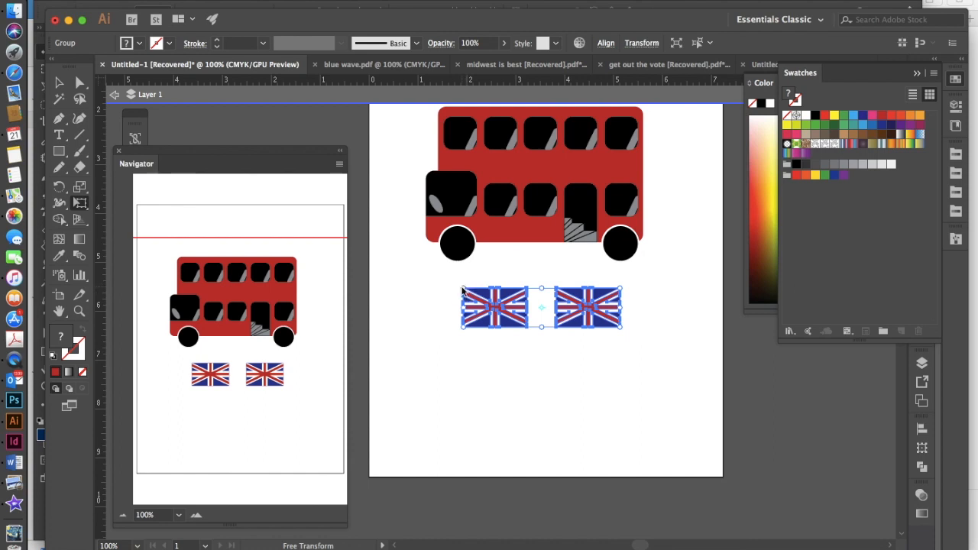
pyautogui.moveTo(463, 287); pyautogui.dragTo(545, 325)
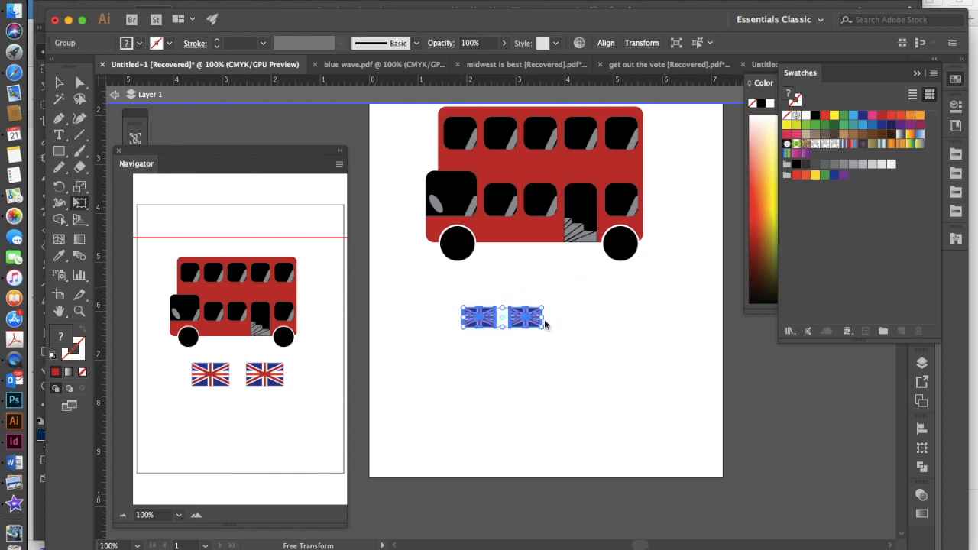
pyautogui.press('v')
pyautogui.click(560, 390)
# - Move the second flag farther to the right, beneath the bus's rear wheel, keeping it level with the first
pyautogui.click(525, 323)
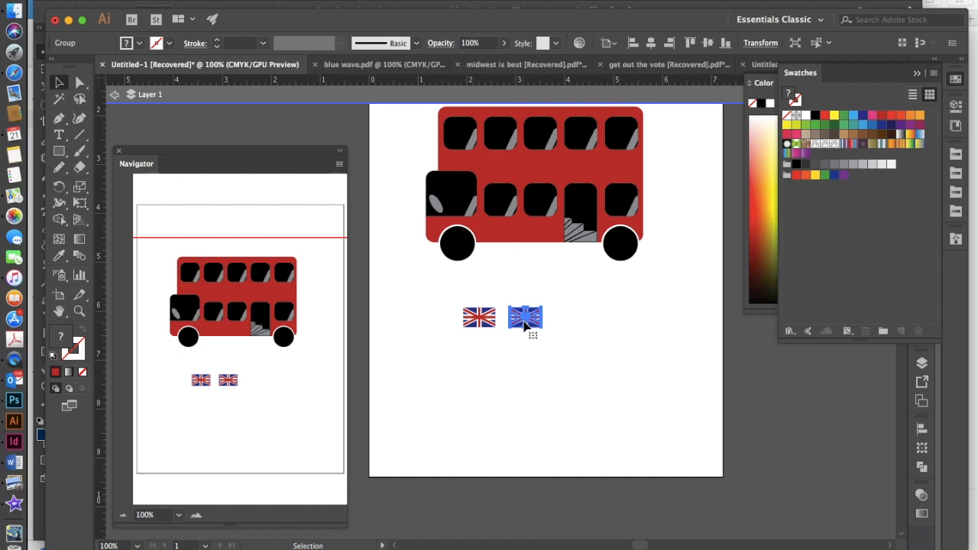
pyautogui.moveTo(526, 323); pyautogui.dragTo(604, 334)
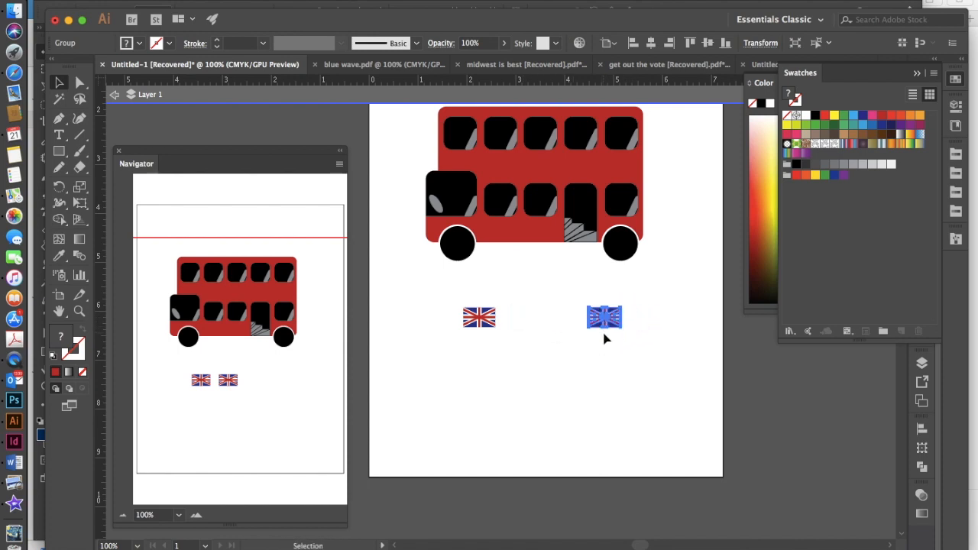
pyautogui.click(604, 340)
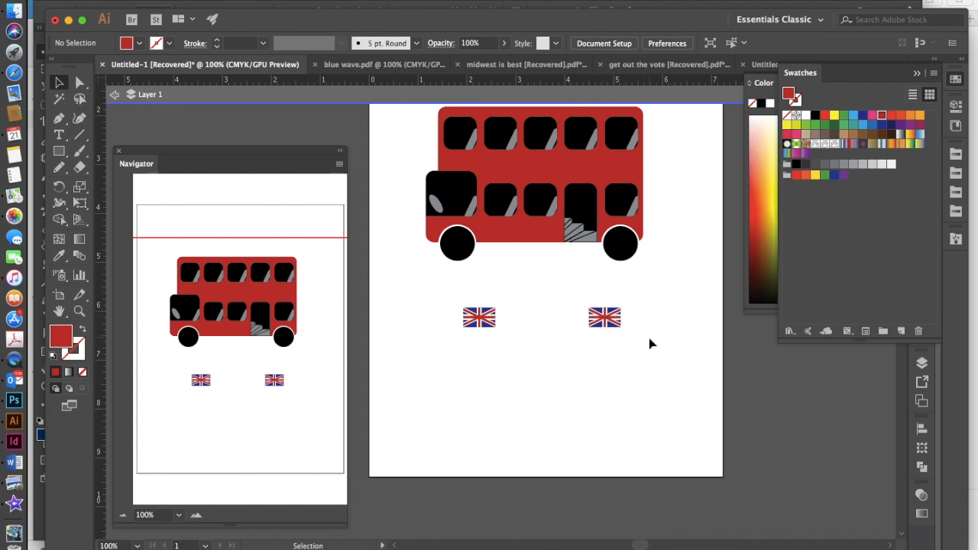
# - Move both flags together onto the red band of the bus between the upper and lower window rows
pyautogui.click(609, 324)
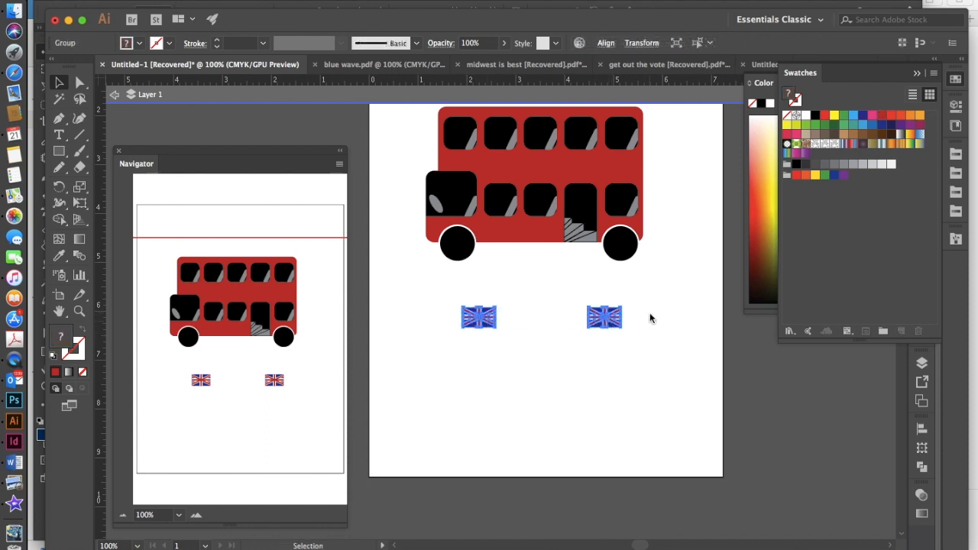
pyautogui.moveTo(617, 324); pyautogui.dragTo(629, 169)
pyautogui.click(700, 221)
pyautogui.press('super+plus')
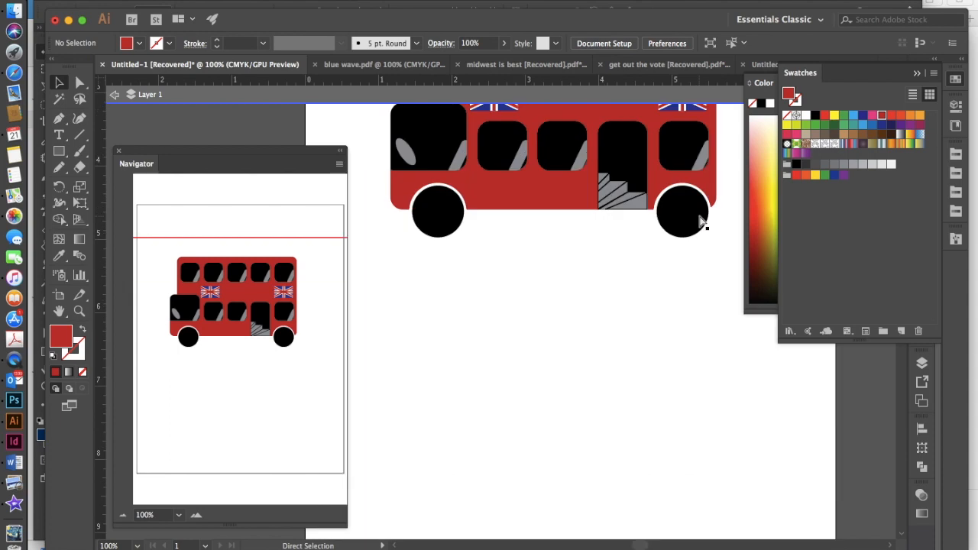
pyautogui.press('super+minus')
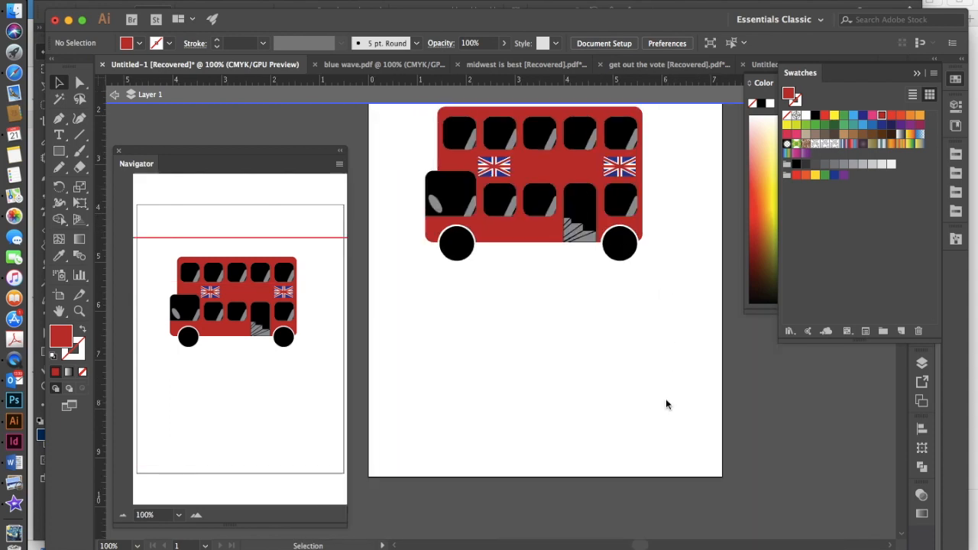
# - Draw a rectangle spanning the gap between the two flags on the bus and fill it white
pyautogui.press('super+plus')
pyautogui.press('super+plus')
pyautogui.press('super+plus')
pyautogui.scroll(5, 666, 406)
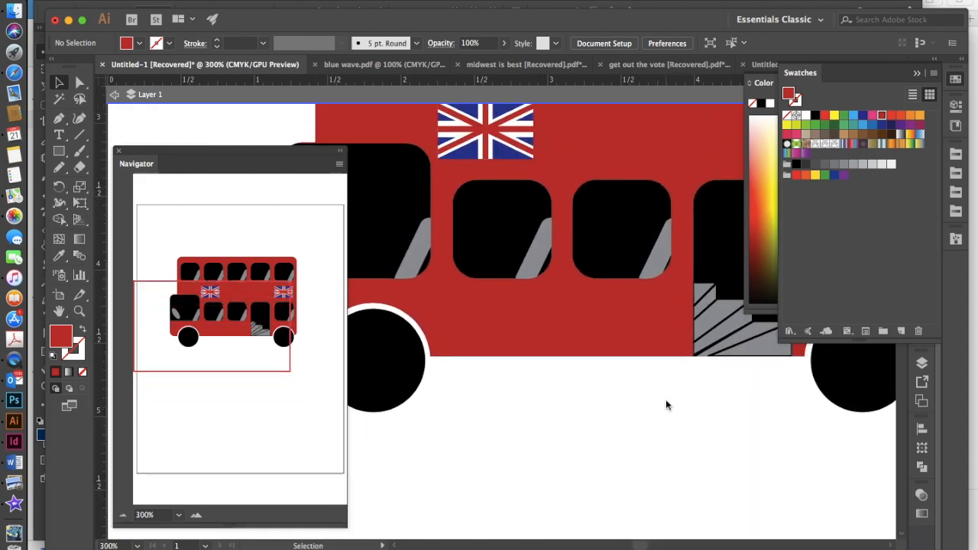
pyautogui.hscroll(3, 666, 405)
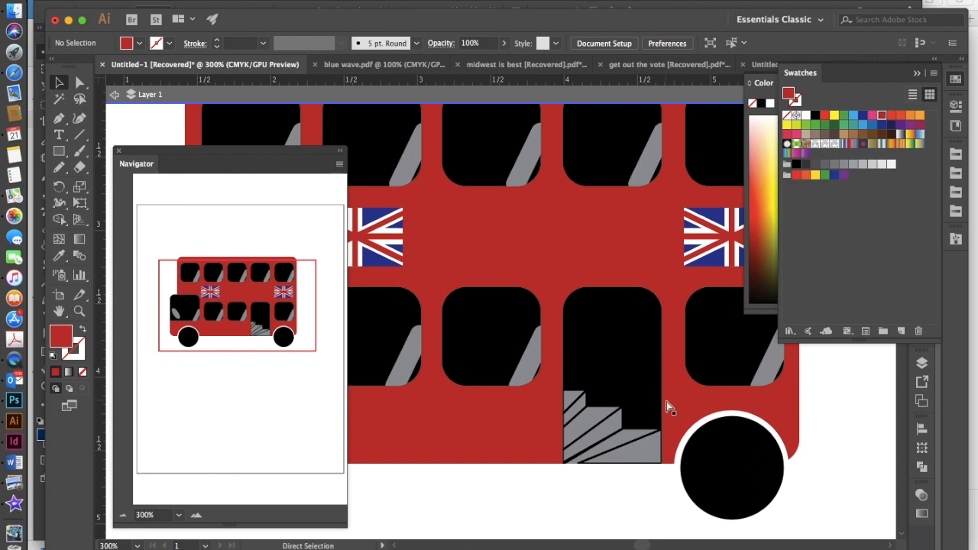
pyautogui.press('super+minus')
pyautogui.press('super+minus')
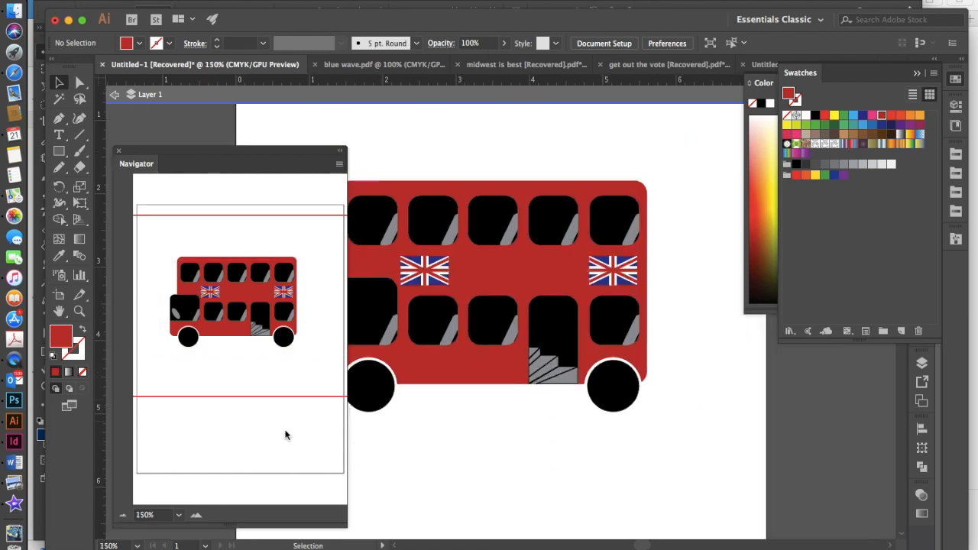
pyautogui.click(59, 151)
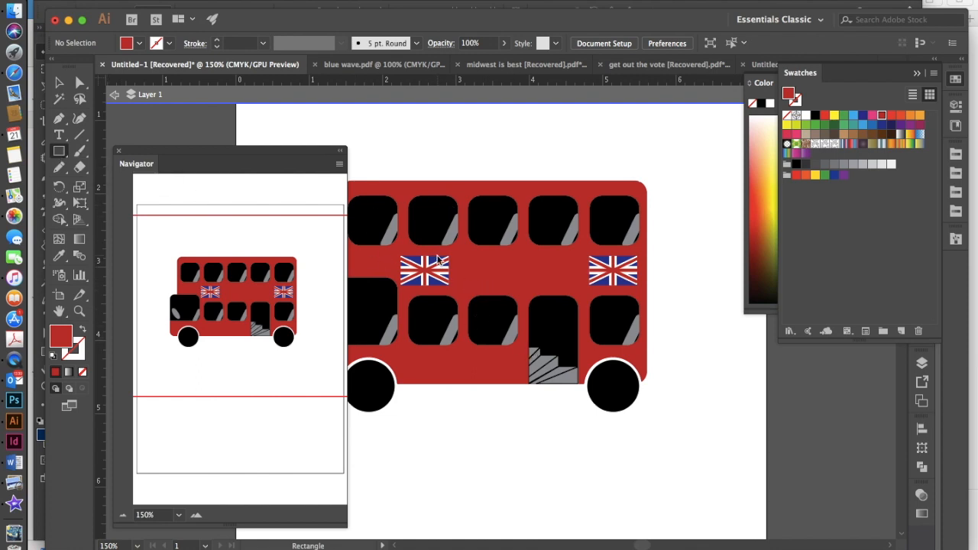
pyautogui.press('super+equal')
pyautogui.press('super+equal')
pyautogui.moveTo(392, 205); pyautogui.dragTo(702, 263)
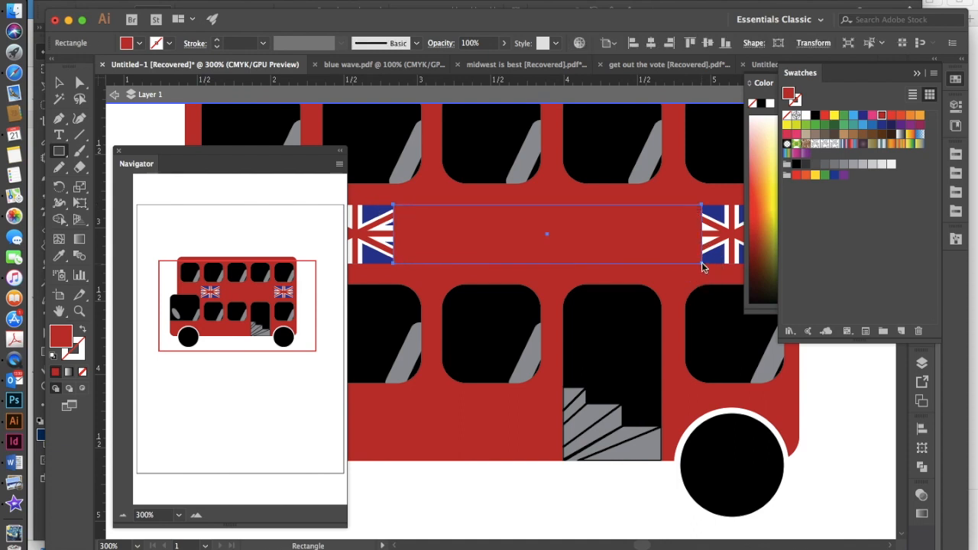
pyautogui.click(807, 116)
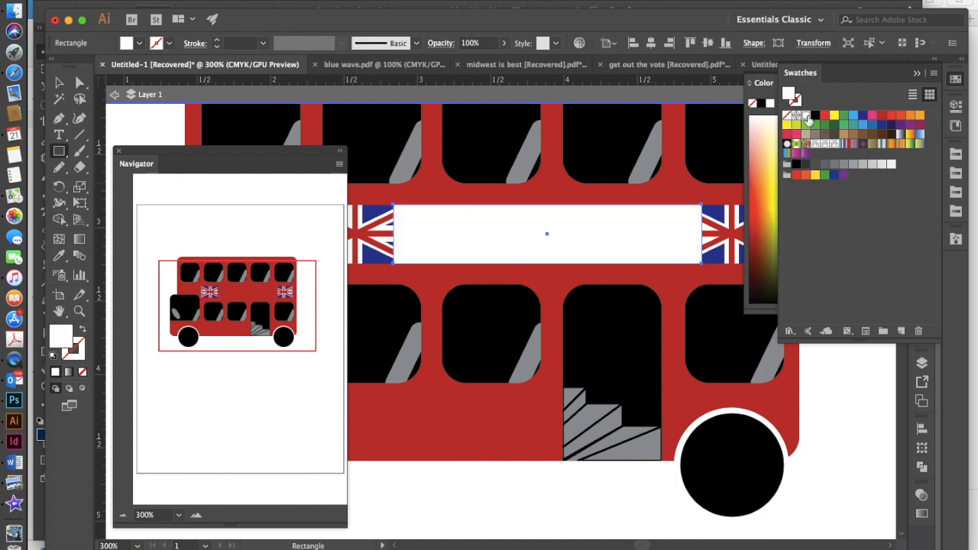
# - Centre the white rectangle between the two flags and group it with them
pyautogui.press('super+a')
pyautogui.press('v')
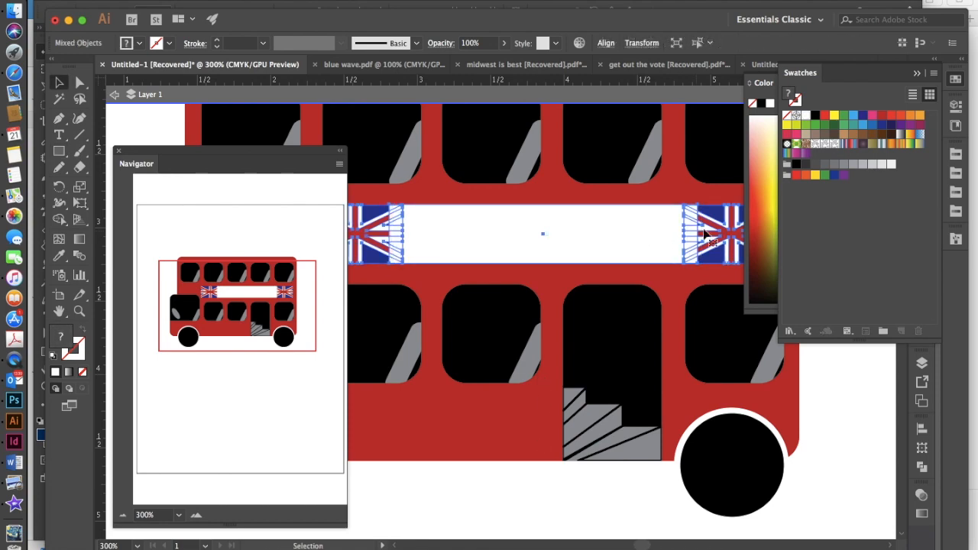
pyautogui.click(614, 283)
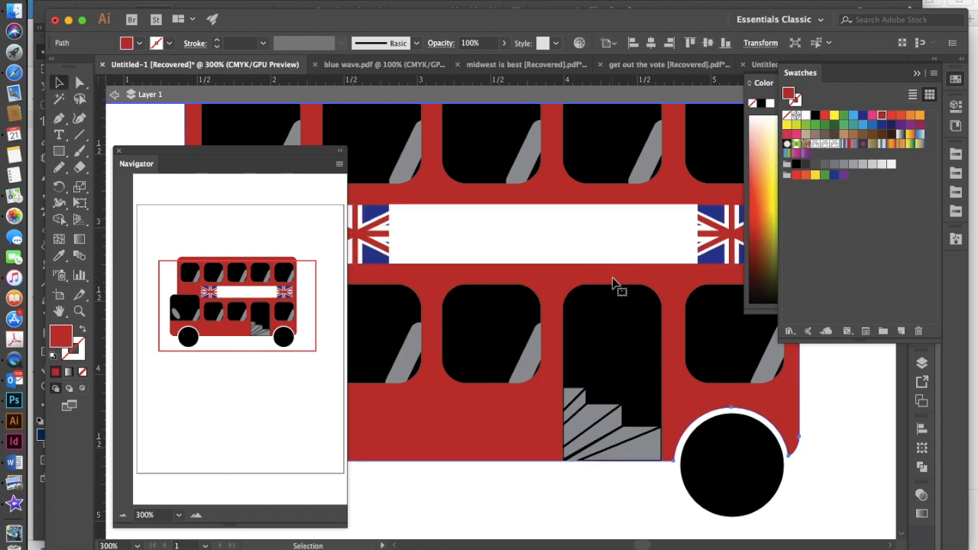
pyautogui.click(730, 240)
pyautogui.keyDown('shift'); pyautogui.click(616, 237); pyautogui.keyUp('shift')
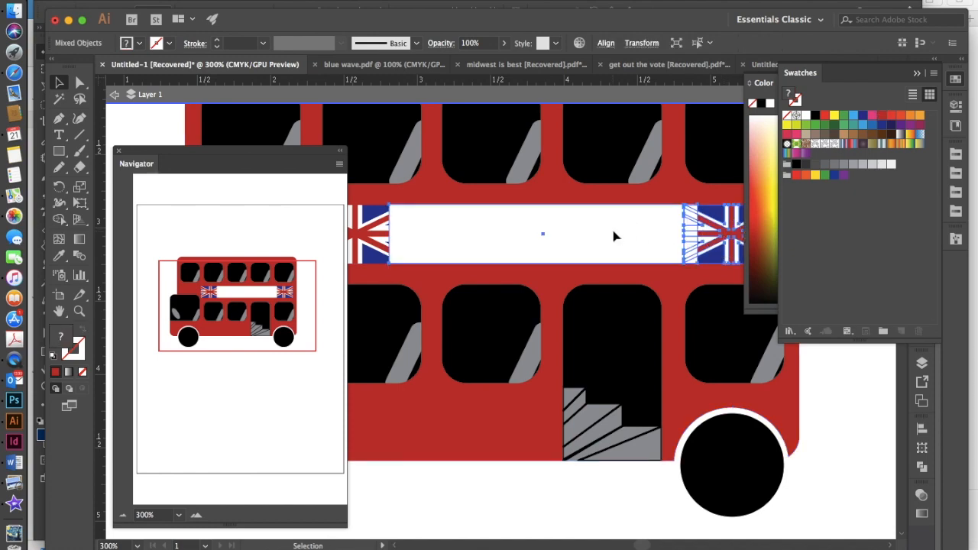
pyautogui.keyDown('shift'); pyautogui.click(374, 243); pyautogui.keyUp('shift')
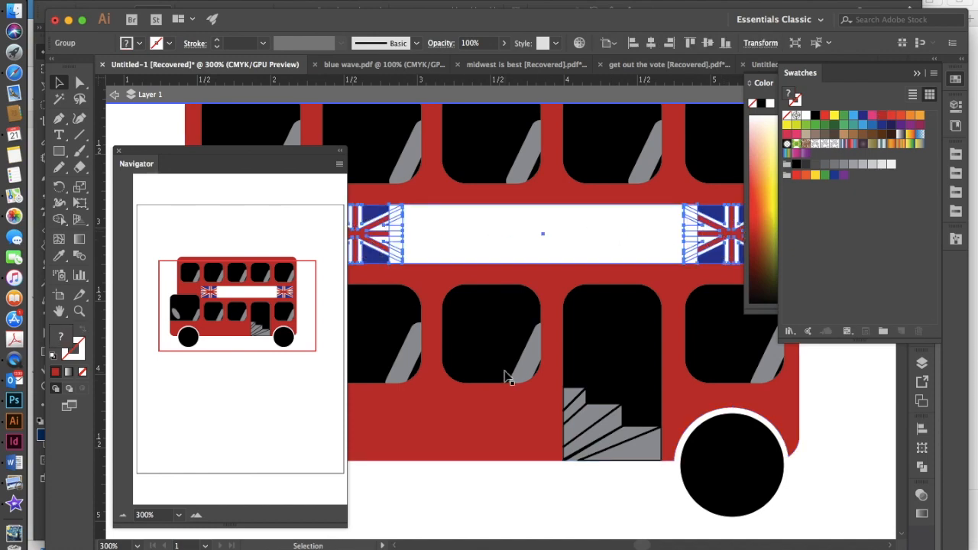
# - Create a text frame above the bus containing the words WELCOME TO LONDON
pyautogui.click(519, 409)
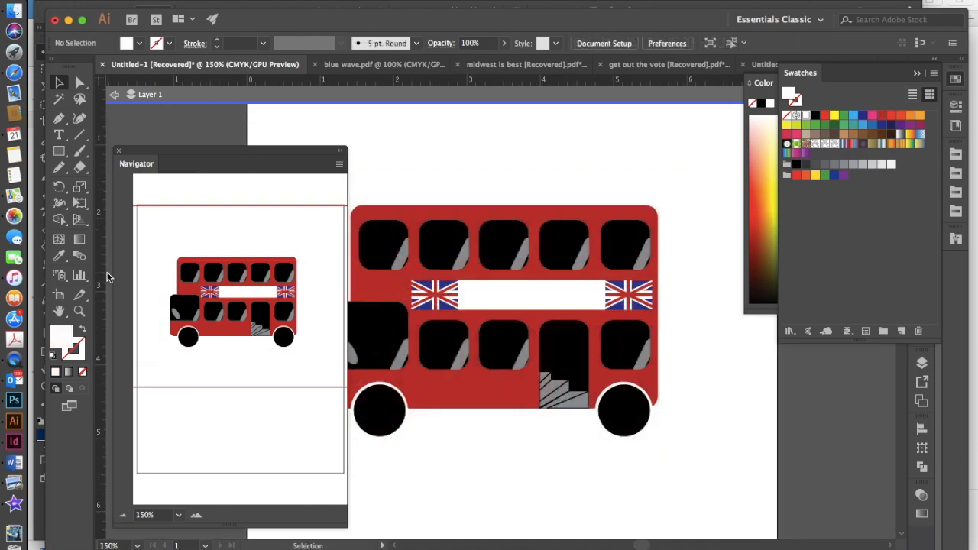
pyautogui.click(59, 135)
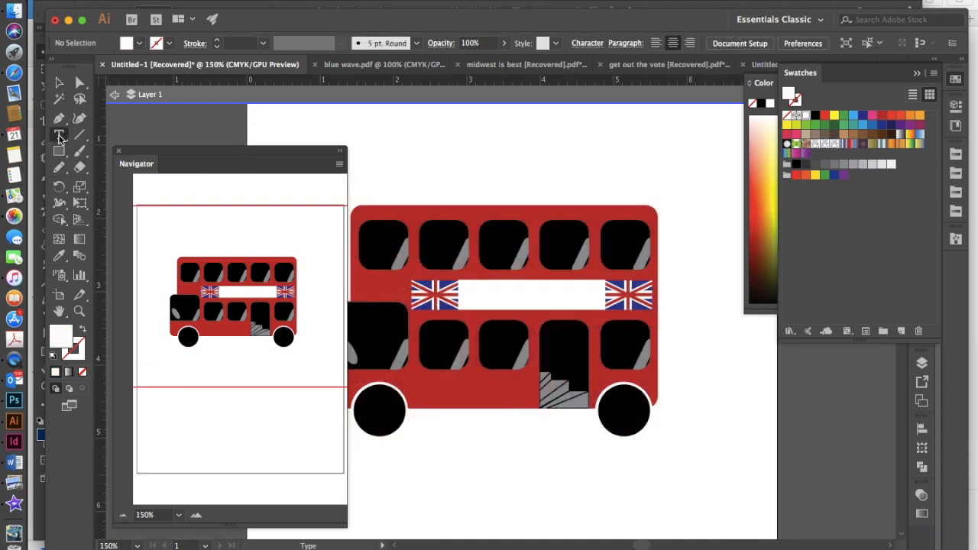
pyautogui.moveTo(456, 272); pyautogui.dragTo(598, 380)
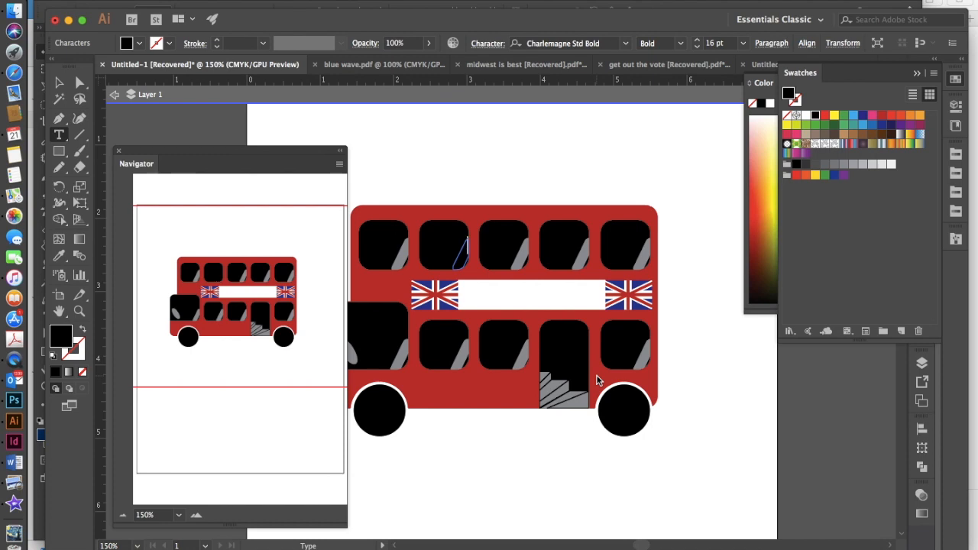
pyautogui.press('super+z')
pyautogui.moveTo(391, 127); pyautogui.dragTo(616, 227)
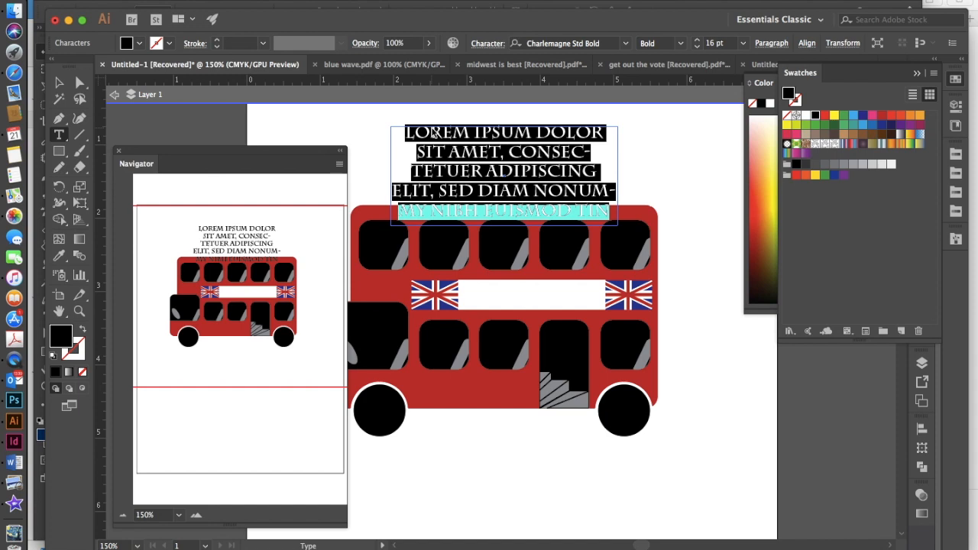
pyautogui.write('WELCO')
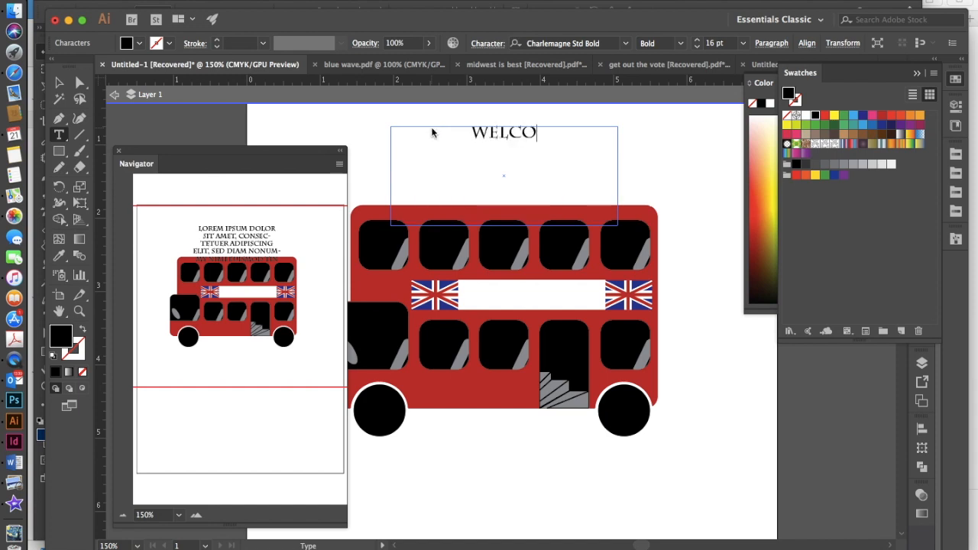
pyautogui.write('ME TO LONDON')
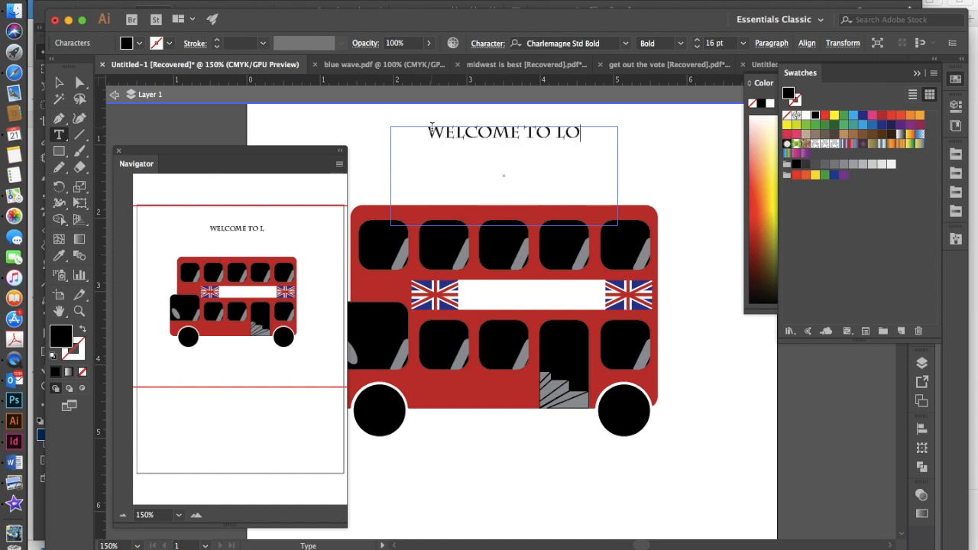
# - Set the WELCOME TO LONDON text to 12 pt and move it onto the white banner between the flags
pyautogui.tripleClick(516, 136)
pyautogui.click(697, 46)
pyautogui.click(697, 46)
pyautogui.click(697, 46)
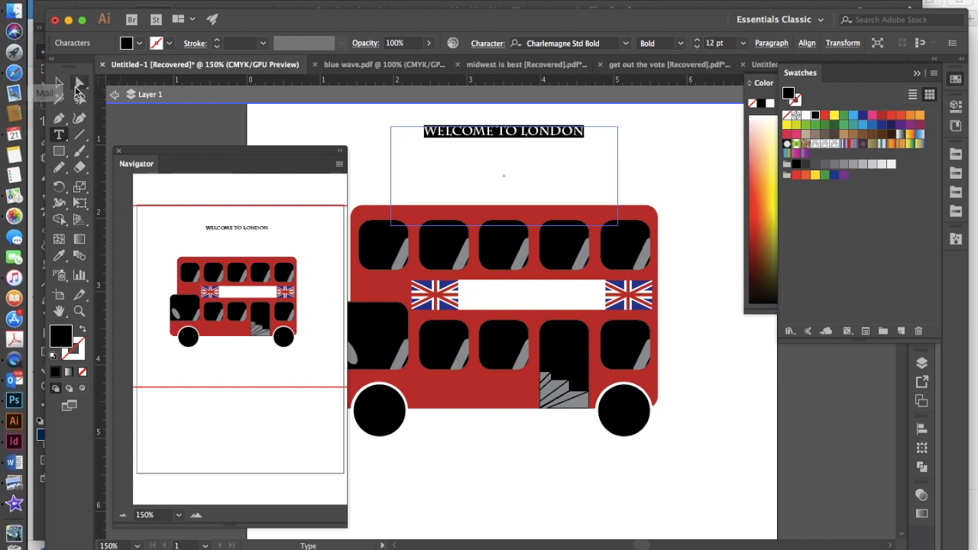
pyautogui.click(58, 83)
pyautogui.moveTo(517, 130); pyautogui.dragTo(555, 294)
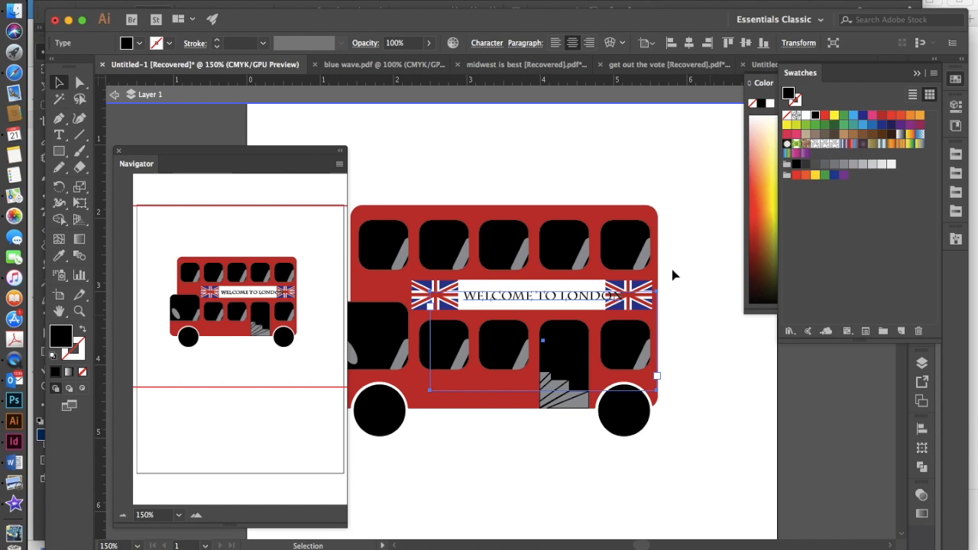
# - Reduce the banner text to 10 pt, keeping the wording WELCOME TO LONDON
pyautogui.click(547, 297)
pyautogui.doubleClick(548, 298)
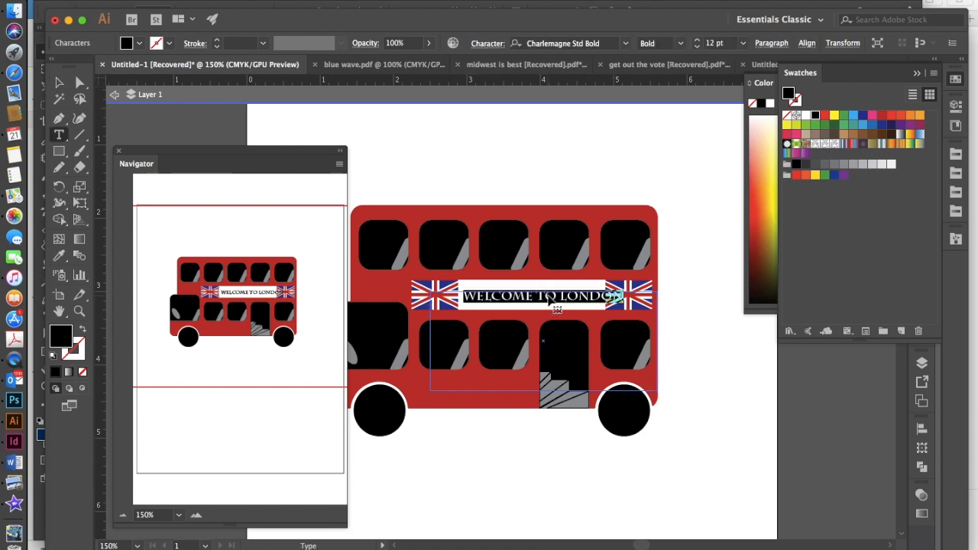
pyautogui.click(697, 47)
pyautogui.click(697, 47)
pyautogui.write('v')
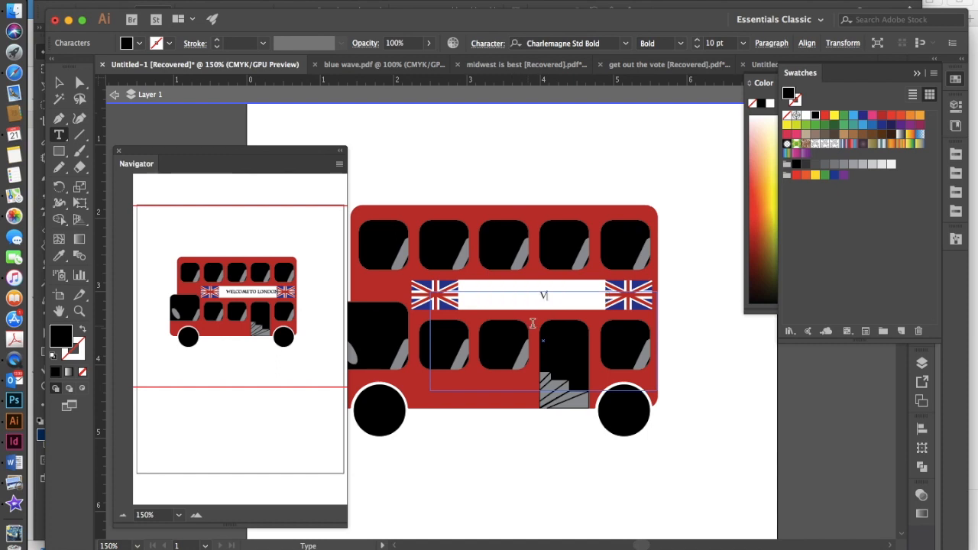
pyautogui.press('super+z')
pyautogui.click(60, 83)
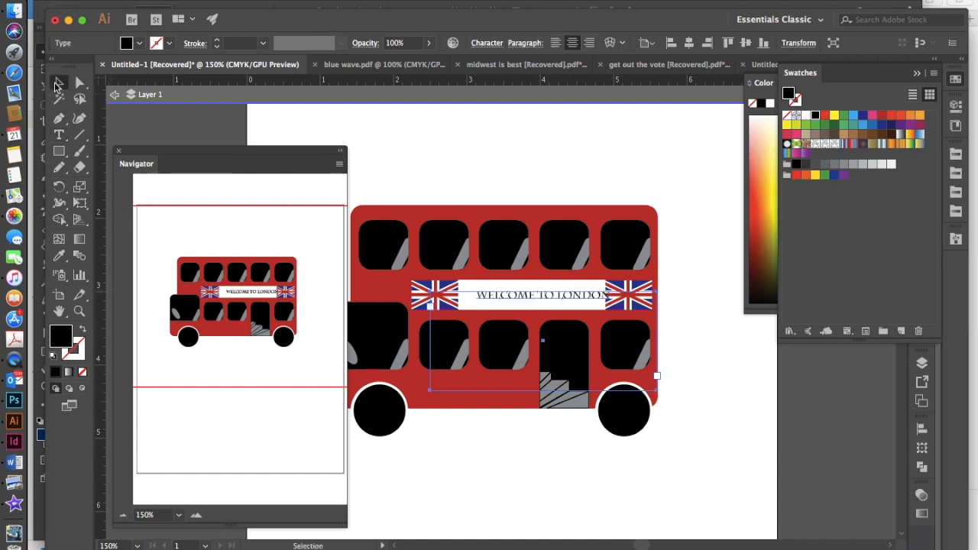
# - Centre the banner text on the white rectangle between the two flags and deselect it
pyautogui.moveTo(575, 297); pyautogui.dragTo(563, 299)
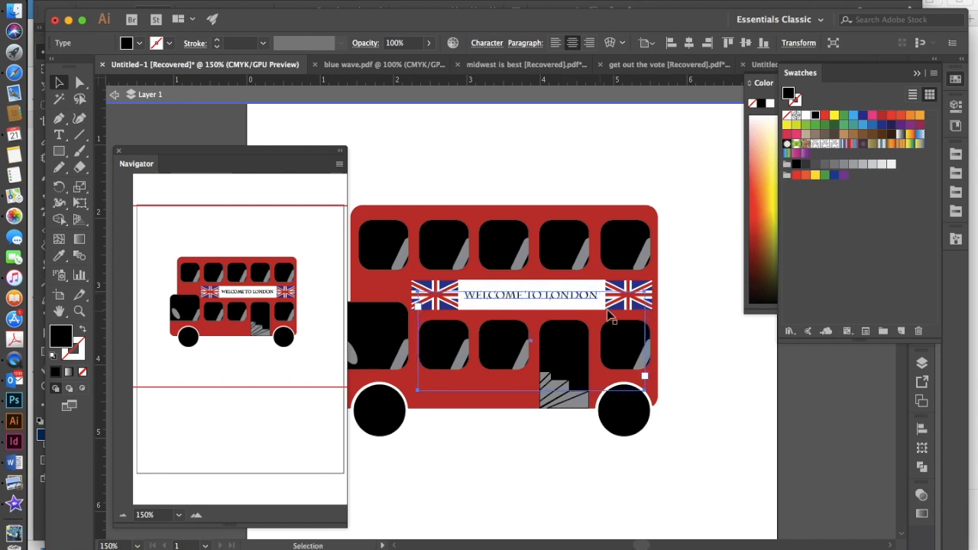
pyautogui.click(728, 339)
pyautogui.click(526, 293)
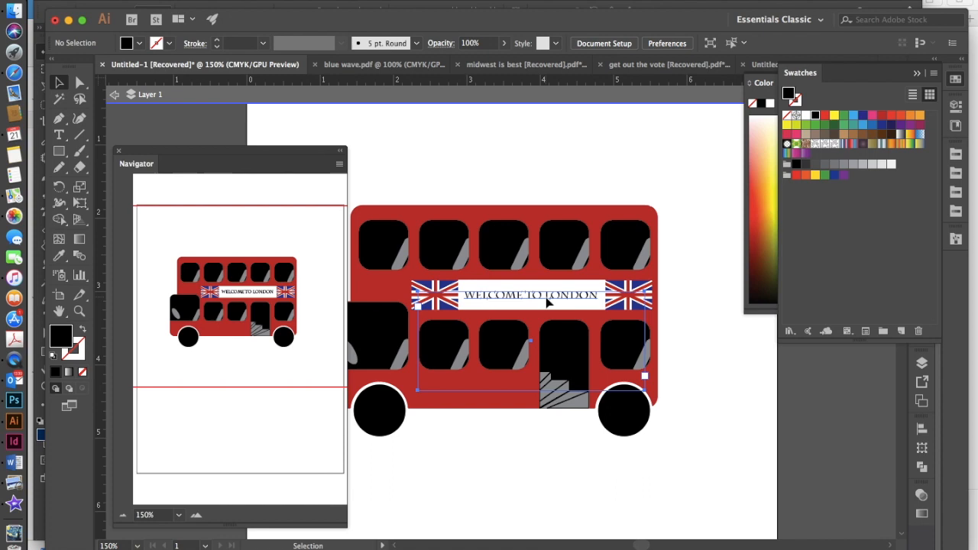
pyautogui.click(726, 372)
# - Compare the whole bus with the reference street scene beside the artboard
pyautogui.press('super+minus')
pyautogui.press('super+minus')
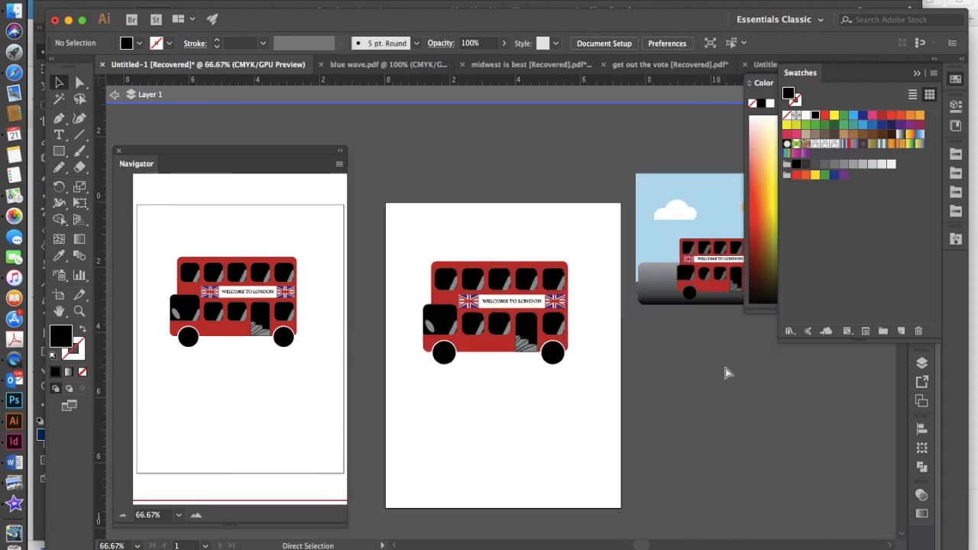
pyautogui.hscroll(3, 711, 367)
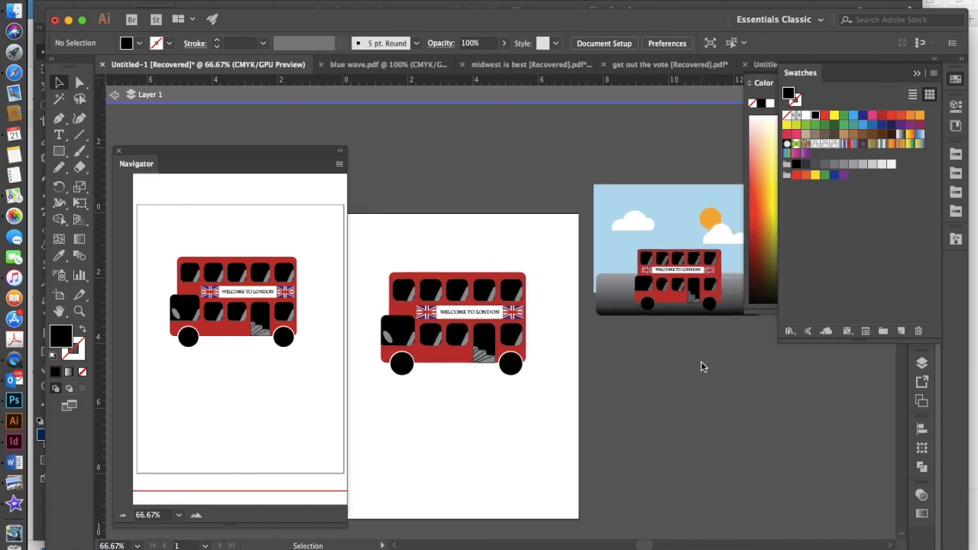
pyautogui.rightClick(702, 361)
pyautogui.click(636, 367)
pyautogui.hscroll(3, 636, 365)
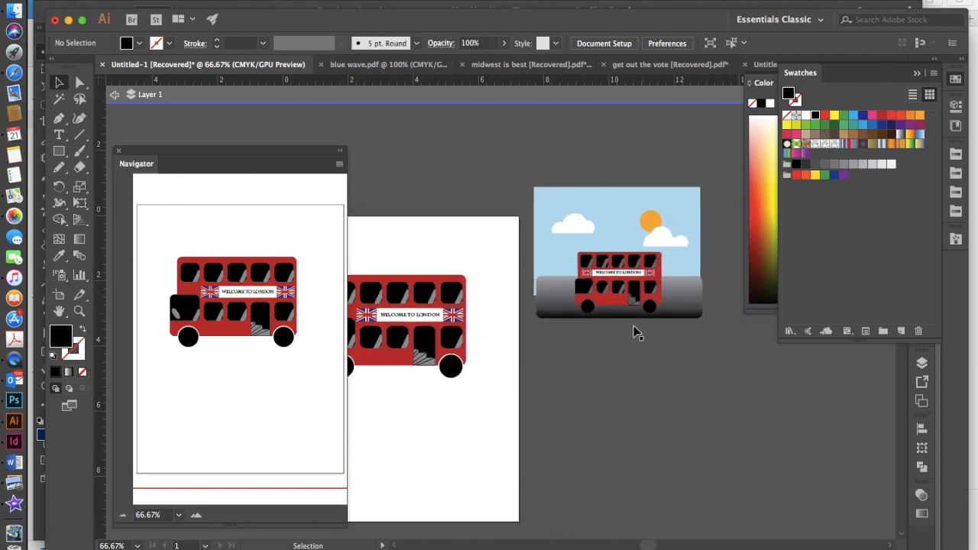
pyautogui.hscroll(-3, 634, 329)
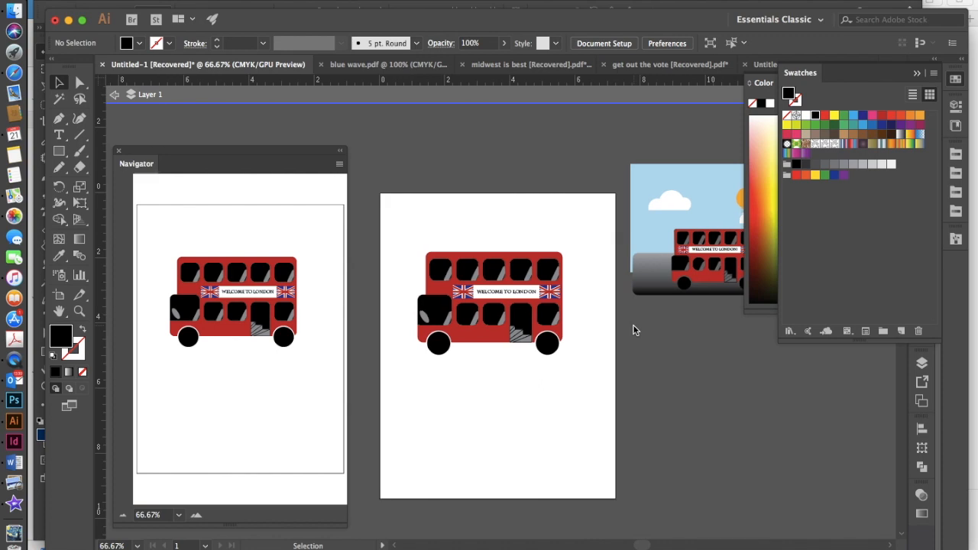